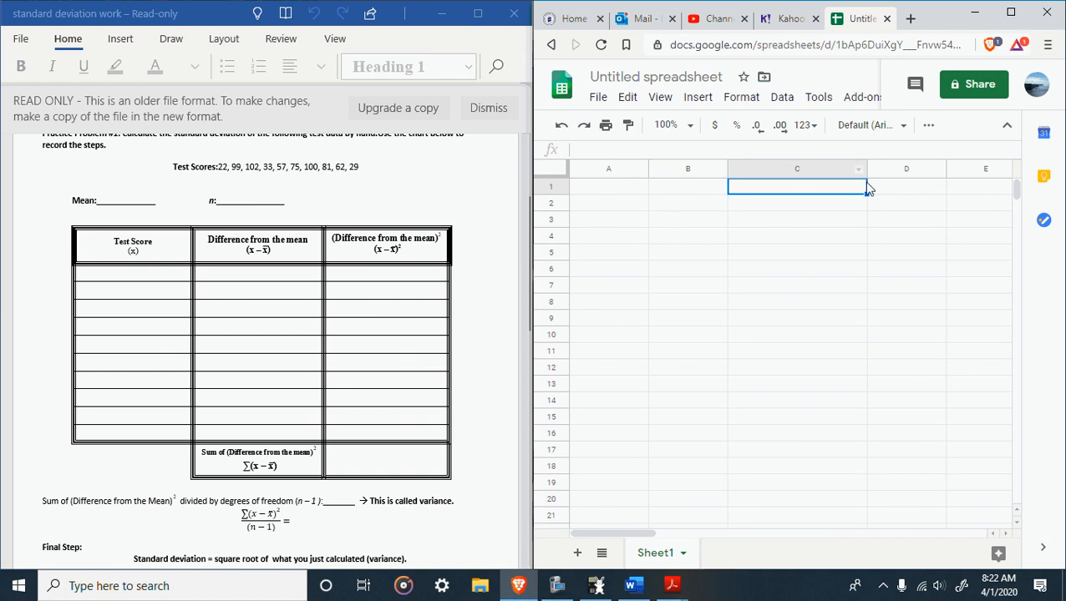
Enter the headers Test Scores in B1 and Difference from the Mean in C1, and widen column C to fit.
{"action": "left_click_drag", "start_coordinate": [867, 169], "coordinate": [817, 174]}
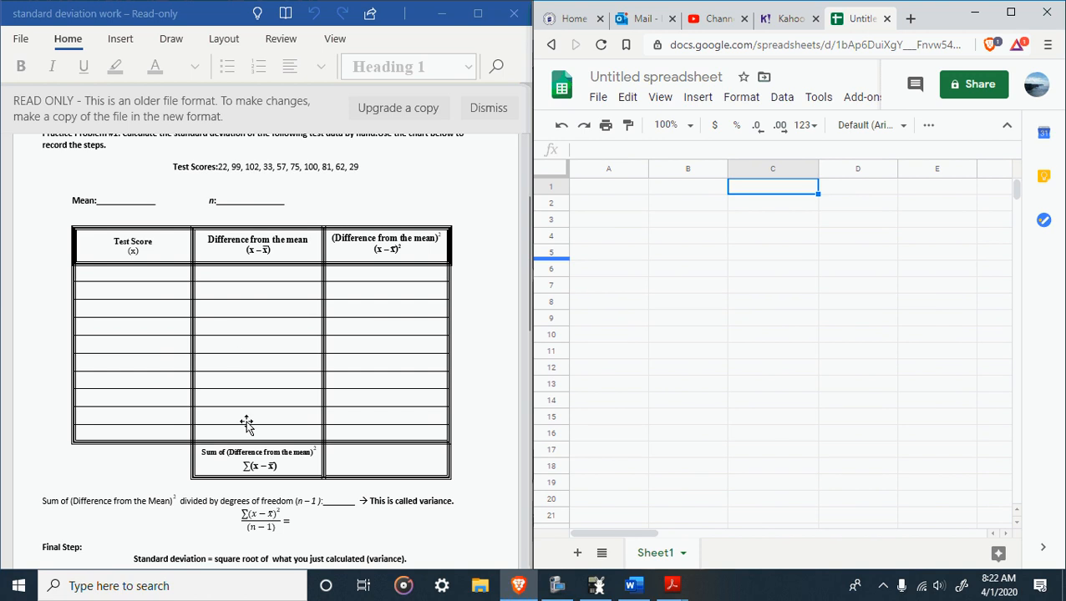
{"action": "left_click", "coordinate": [684, 193]}
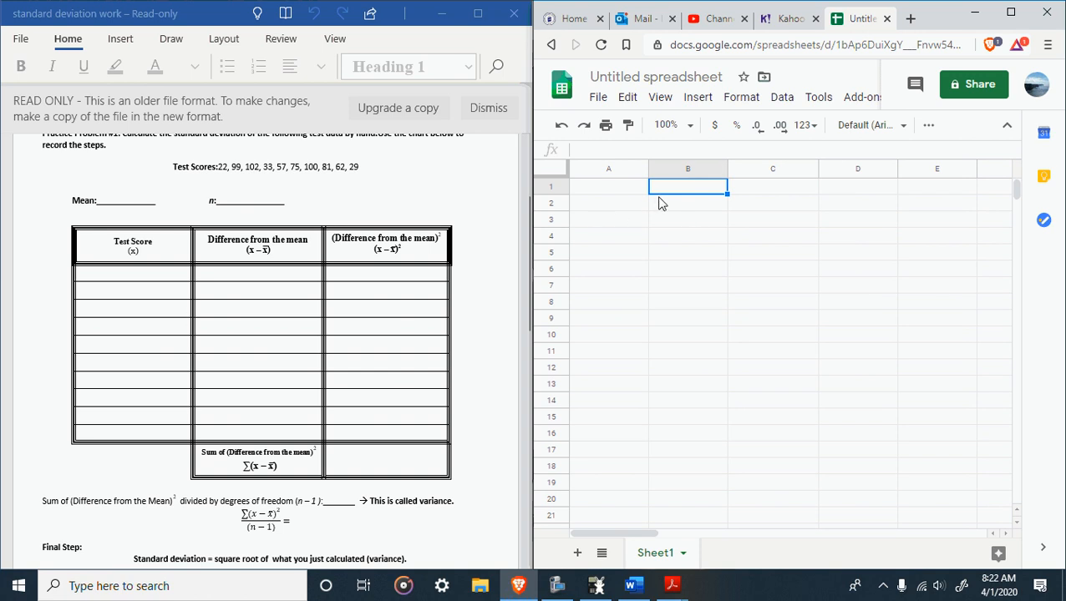
{"action": "type", "text": "Test Scores"}
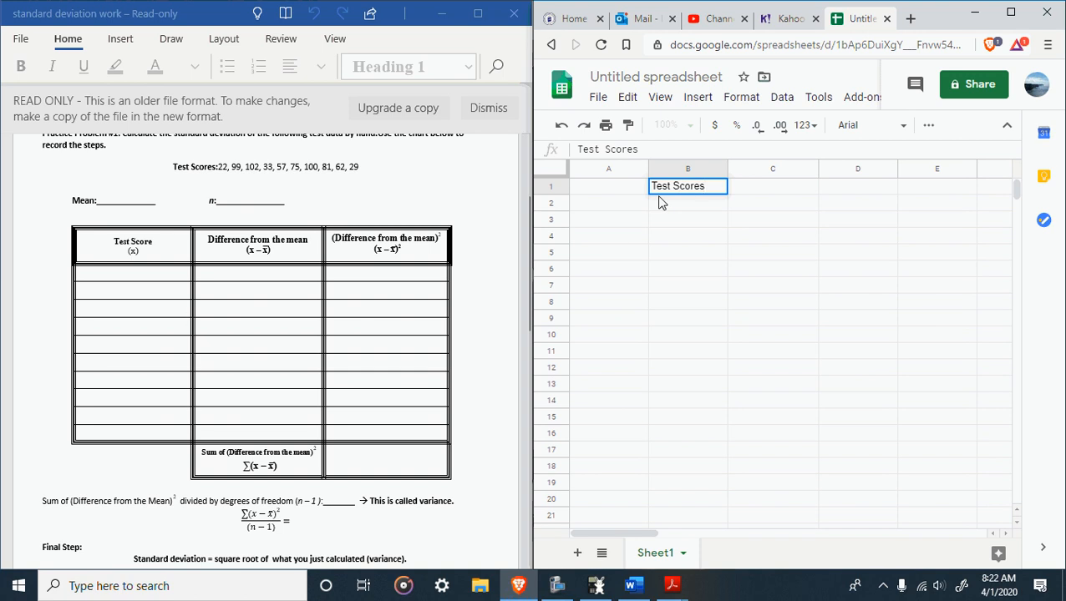
{"action": "key", "text": "Tab"}
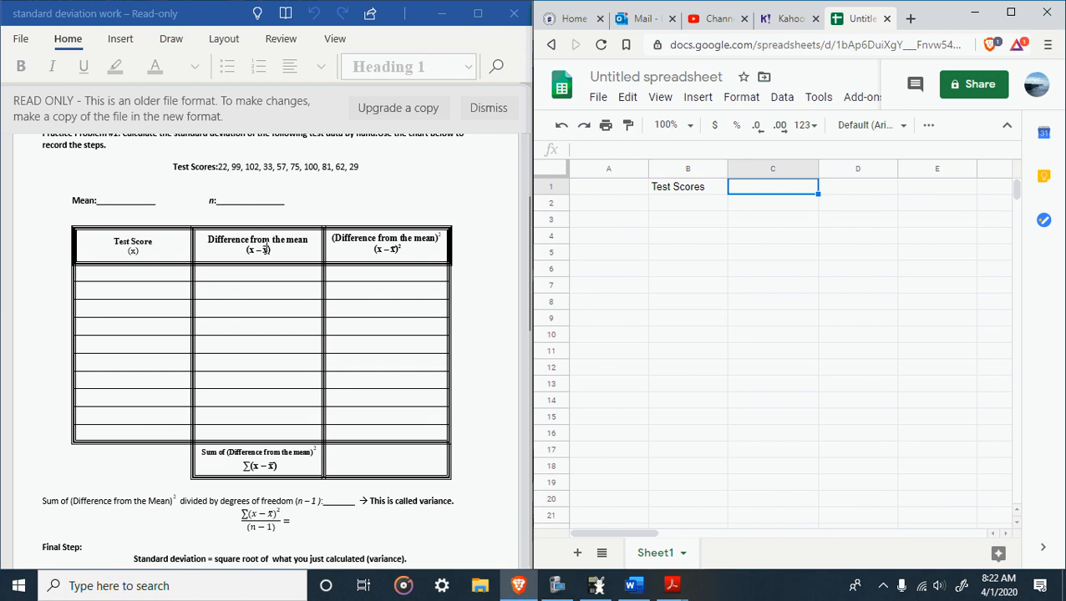
{"action": "type", "text": "Difference f"}
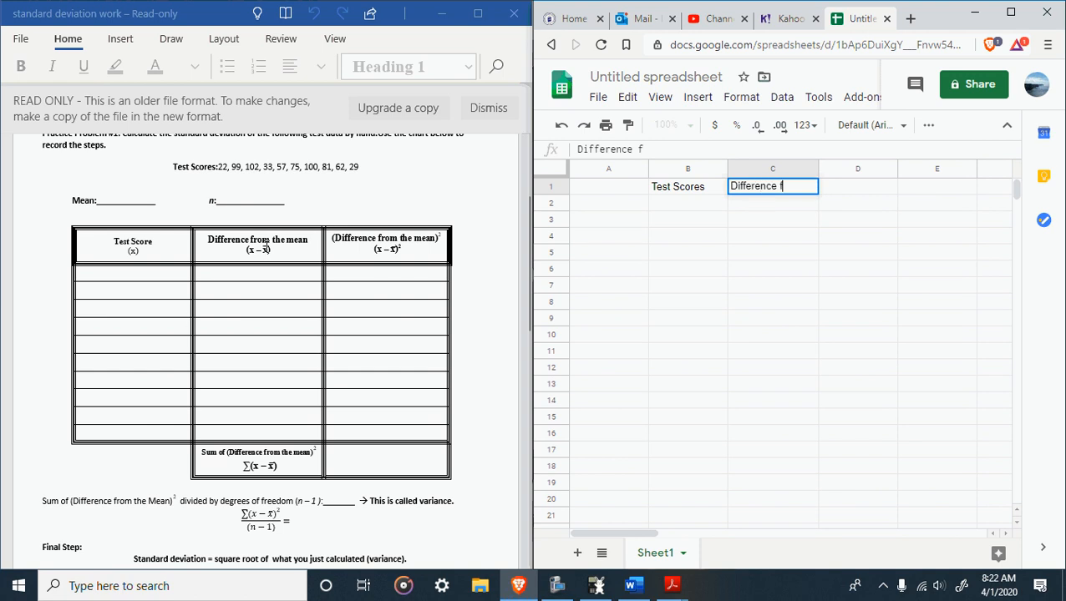
{"action": "type", "text": "rom the Me"}
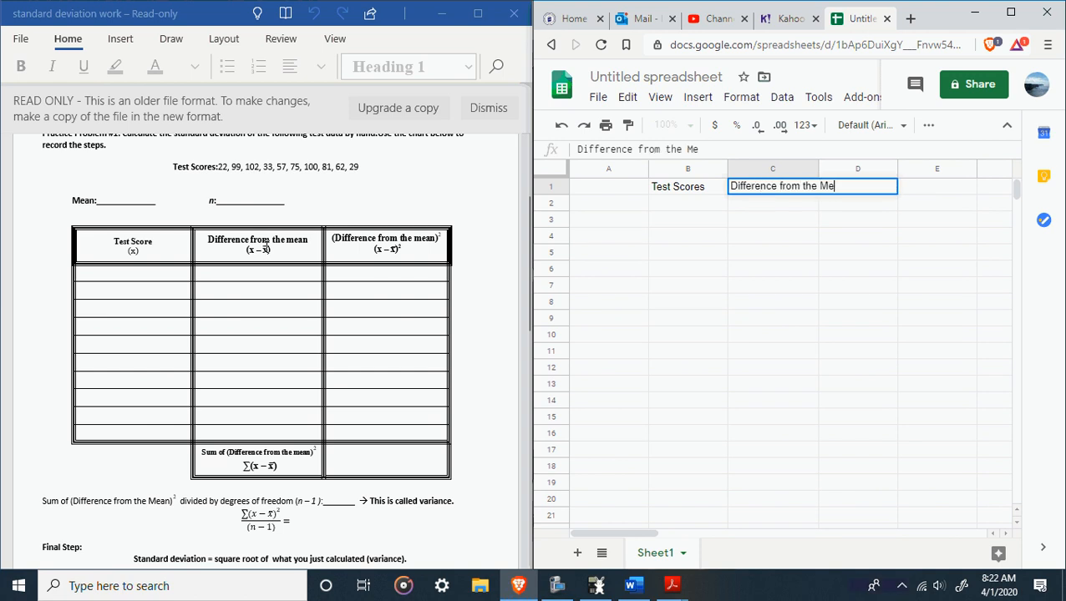
{"action": "type", "text": "an"}
{"action": "key", "text": "Return"}
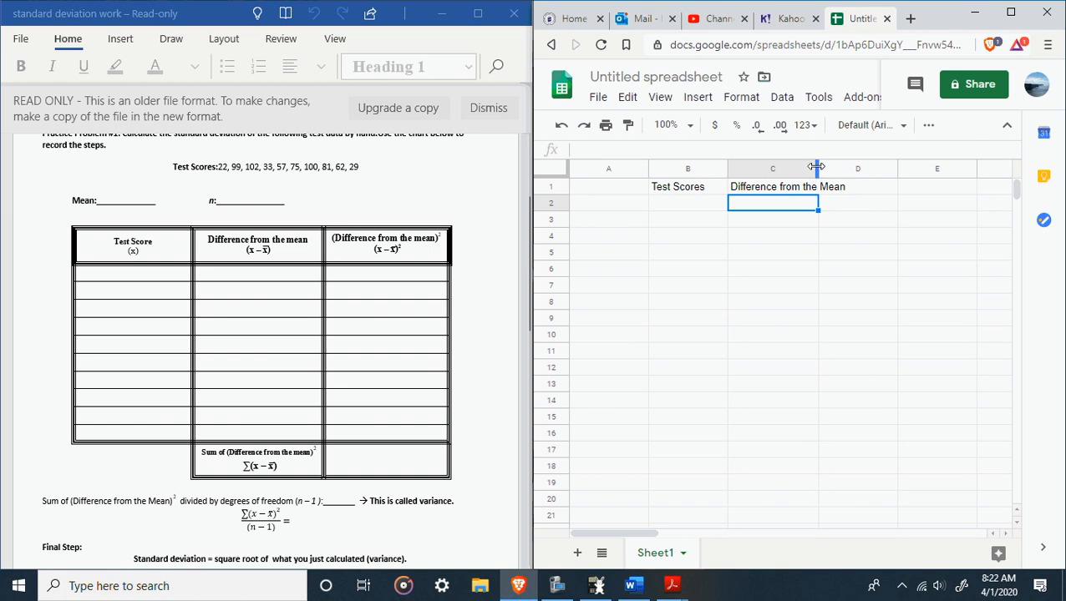
{"action": "left_click_drag", "start_coordinate": [817, 166], "coordinate": [862, 166]}
Enter the test scores 22, 99, 102, 33, 57, 75, 100, 81, 62 and 29 in cells B2 through B11.
{"action": "left_click", "coordinate": [683, 209]}
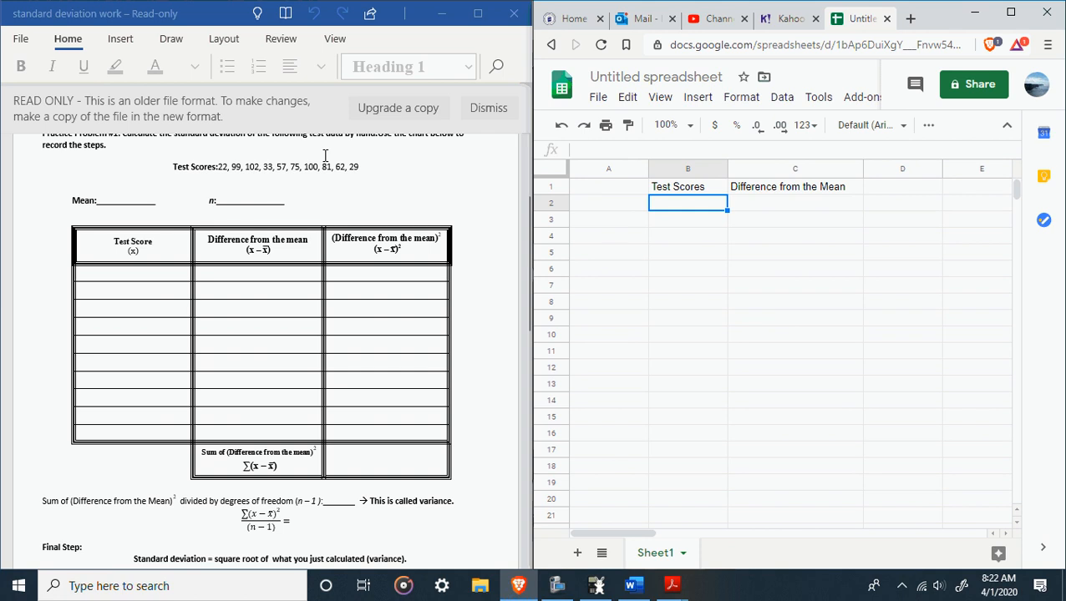
{"action": "type", "text": "22"}
{"action": "key", "text": "Return"}
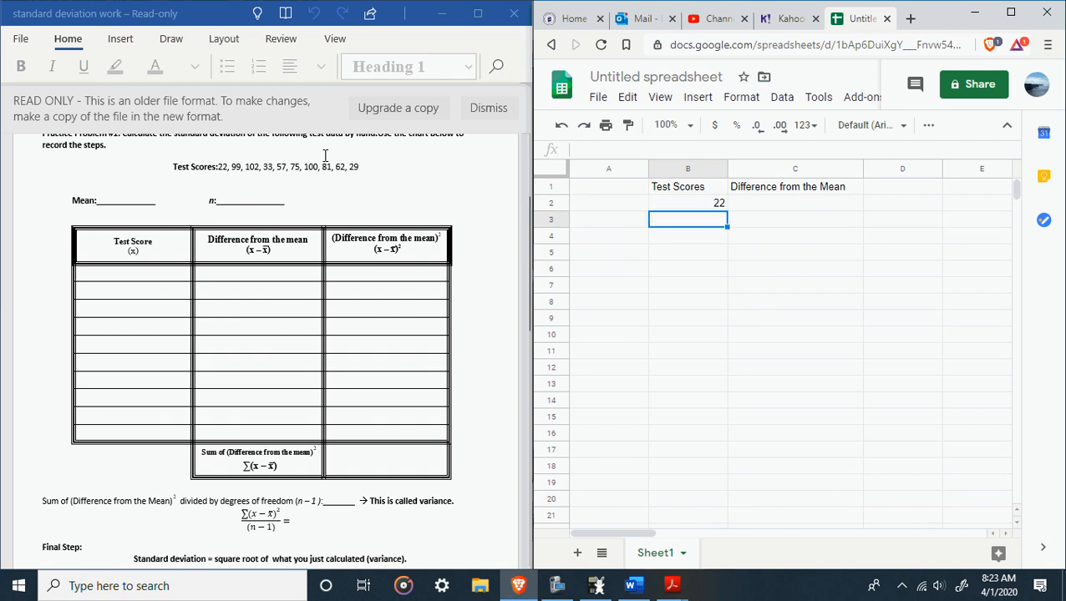
{"action": "type", "text": "99"}
{"action": "key", "text": "Return"}
{"action": "type", "text": "102"}
{"action": "key", "text": "Return"}
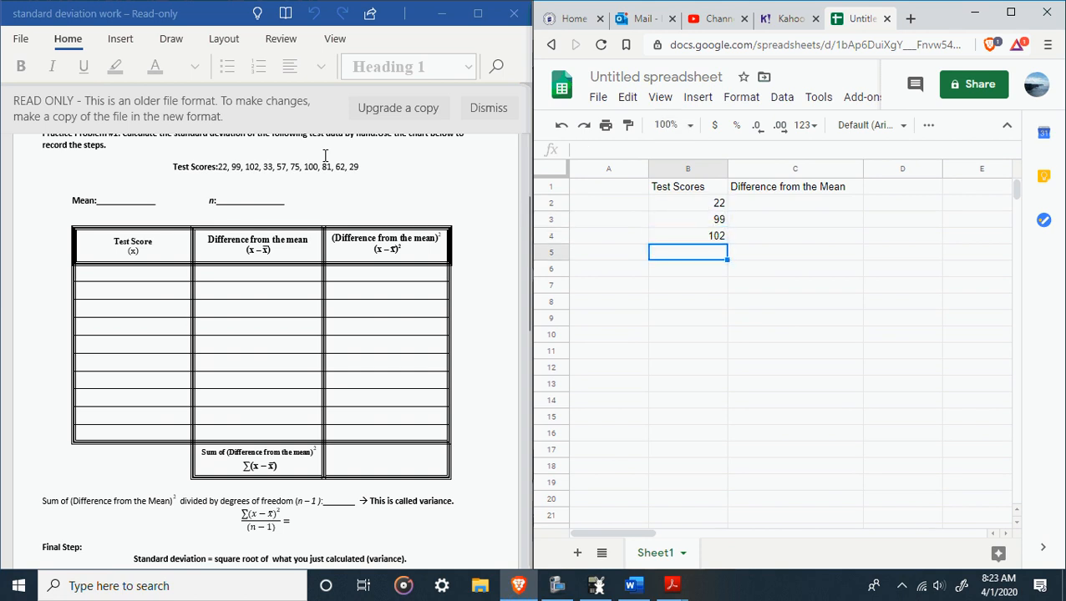
{"action": "type", "text": "33"}
{"action": "key", "text": "Return"}
{"action": "type", "text": "57"}
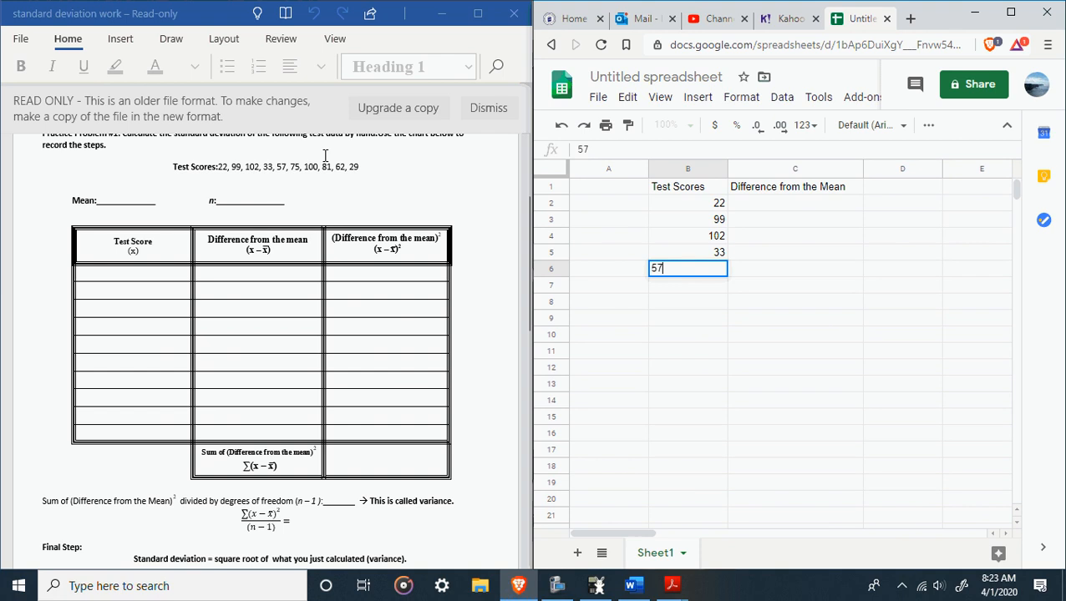
{"action": "key", "text": "Return"}
{"action": "type", "text": "75"}
{"action": "key", "text": "Return"}
{"action": "type", "text": "10"}
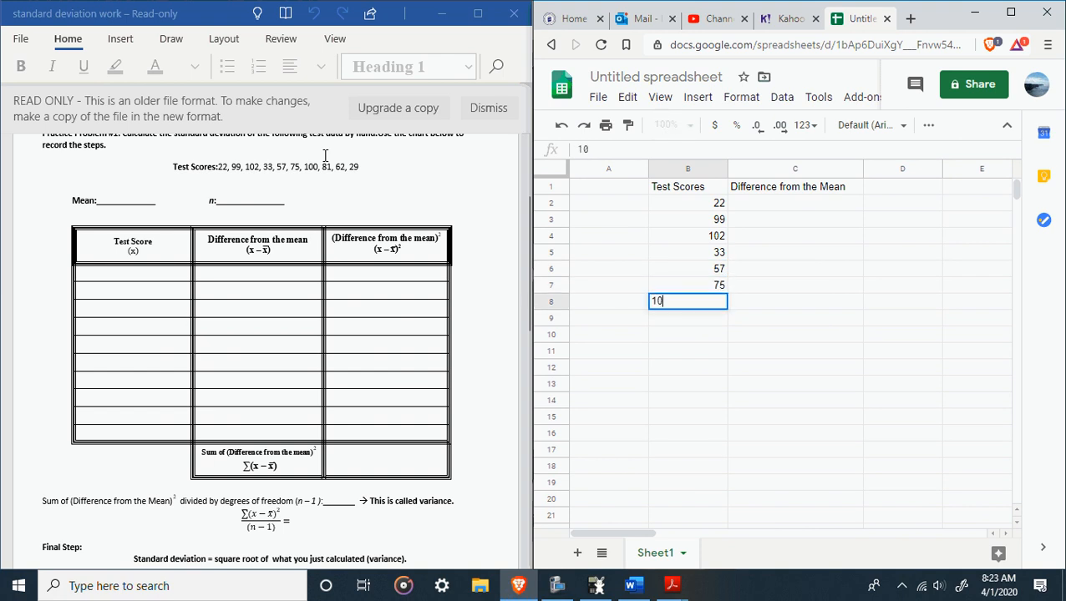
{"action": "type", "text": "0"}
{"action": "key", "text": "Return"}
{"action": "type", "text": "81"}
{"action": "key", "text": "Return"}
{"action": "type", "text": "62"}
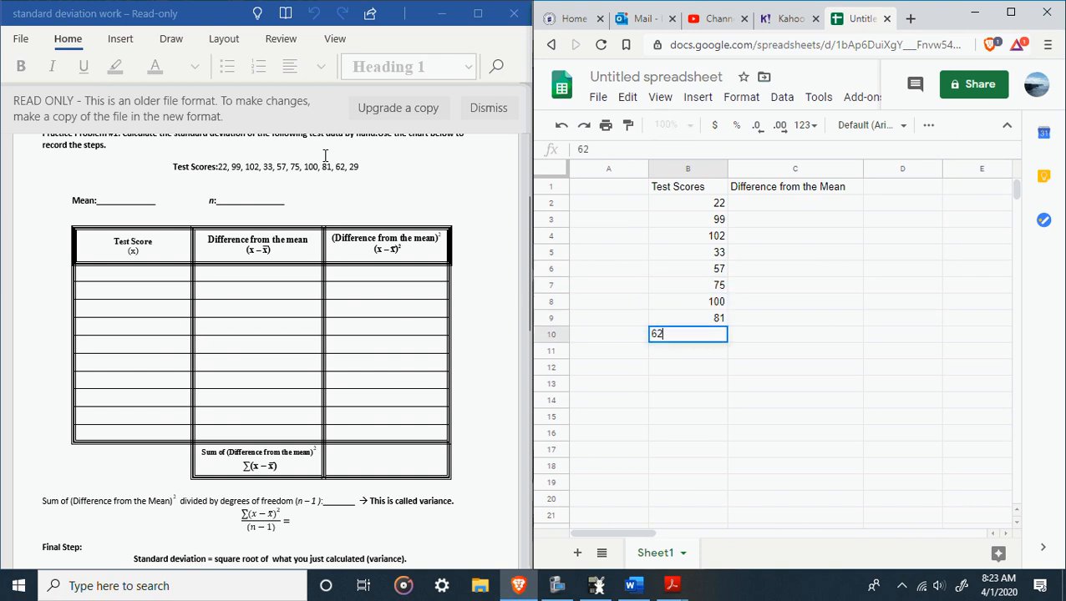
{"action": "key", "text": "Return"}
{"action": "type", "text": "29"}
{"action": "key", "text": "Return"}
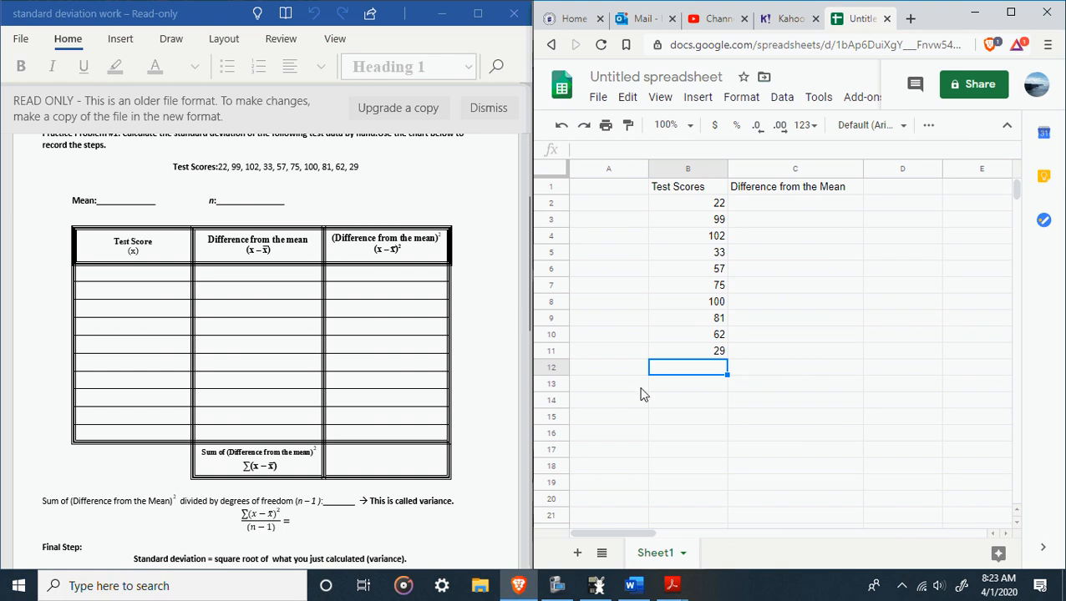
Label cell A12 as Mean and cell A13 as n below the test scores.
{"action": "left_click", "coordinate": [624, 364]}
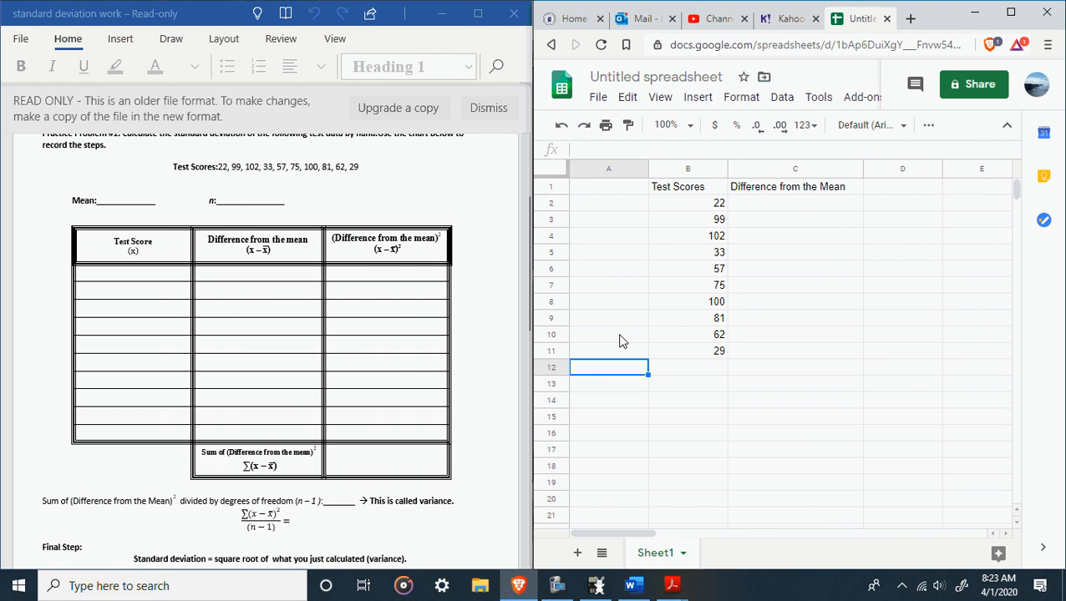
{"action": "type", "text": "Mean"}
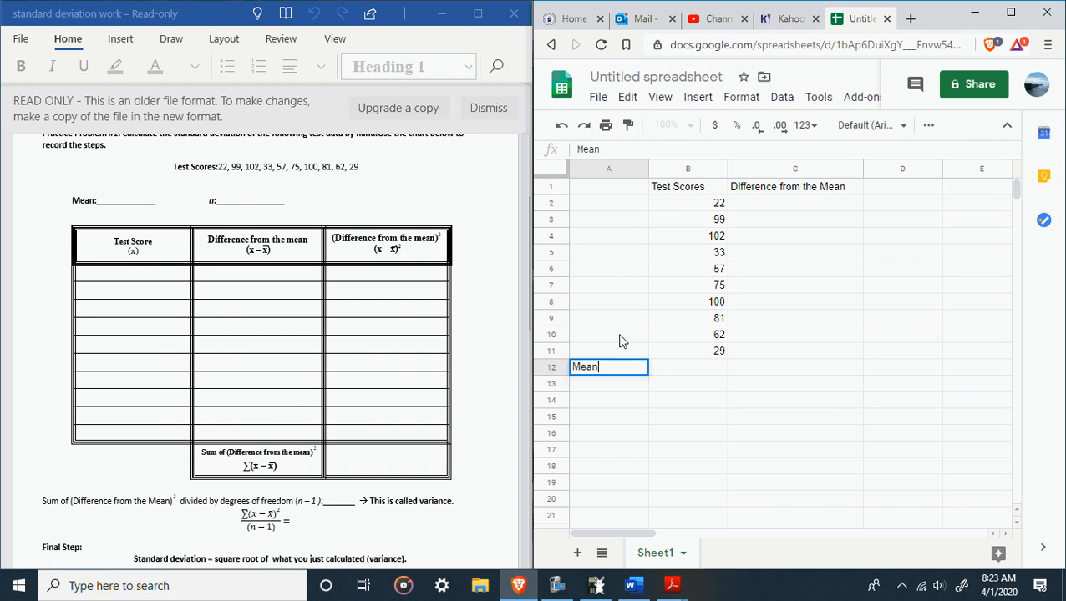
{"action": "key", "text": "Return"}
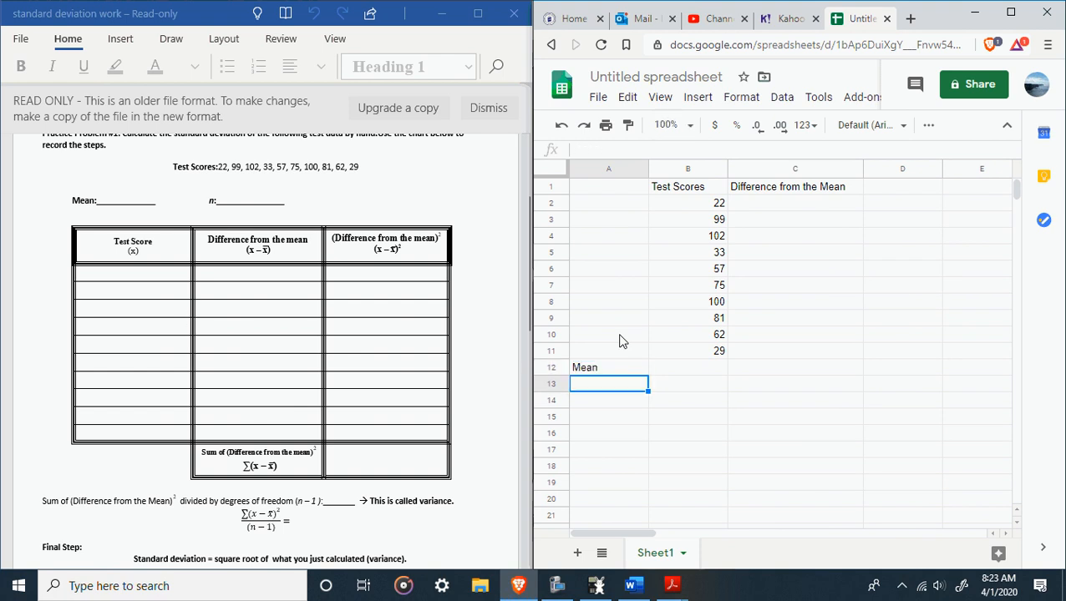
{"action": "type", "text": "n"}
Calculate the mean of the test scores in cell B12 with the AVERAGE function over B2:B11.
{"action": "left_click", "coordinate": [683, 375]}
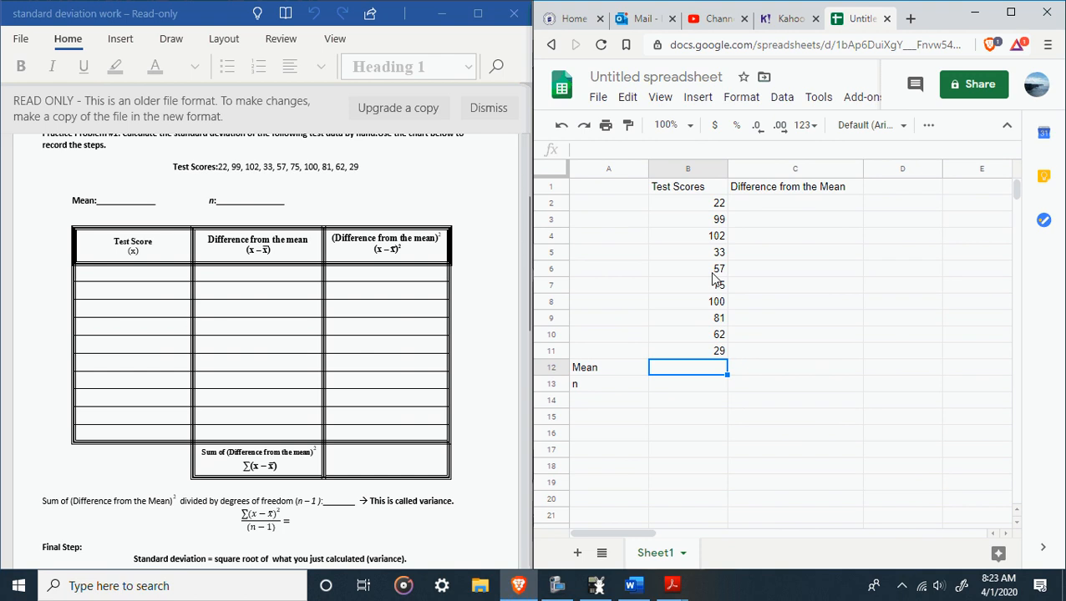
{"action": "type", "text": "="}
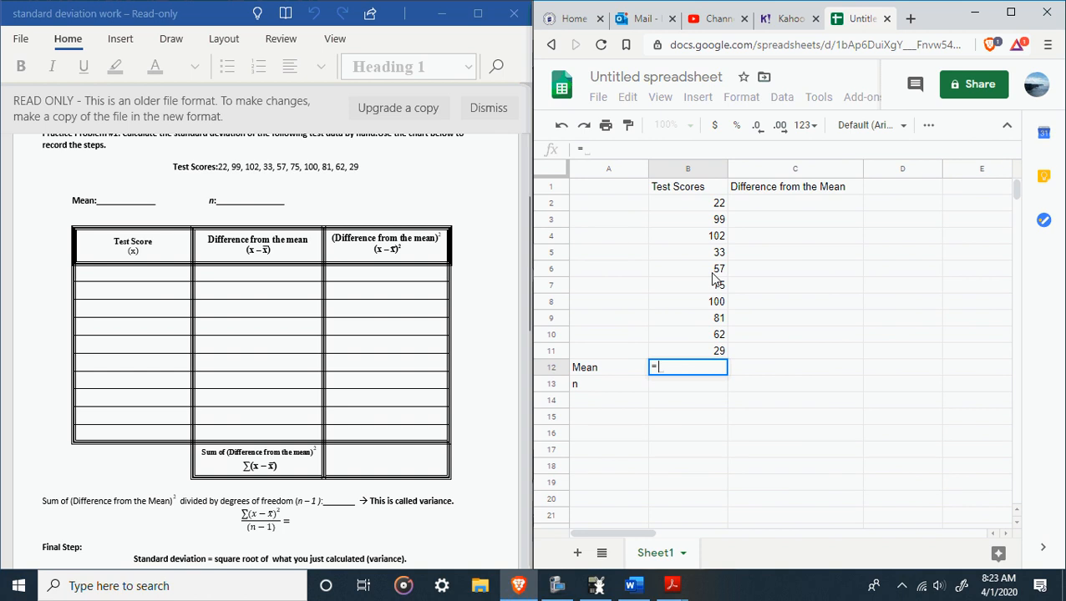
{"action": "type", "text": "av"}
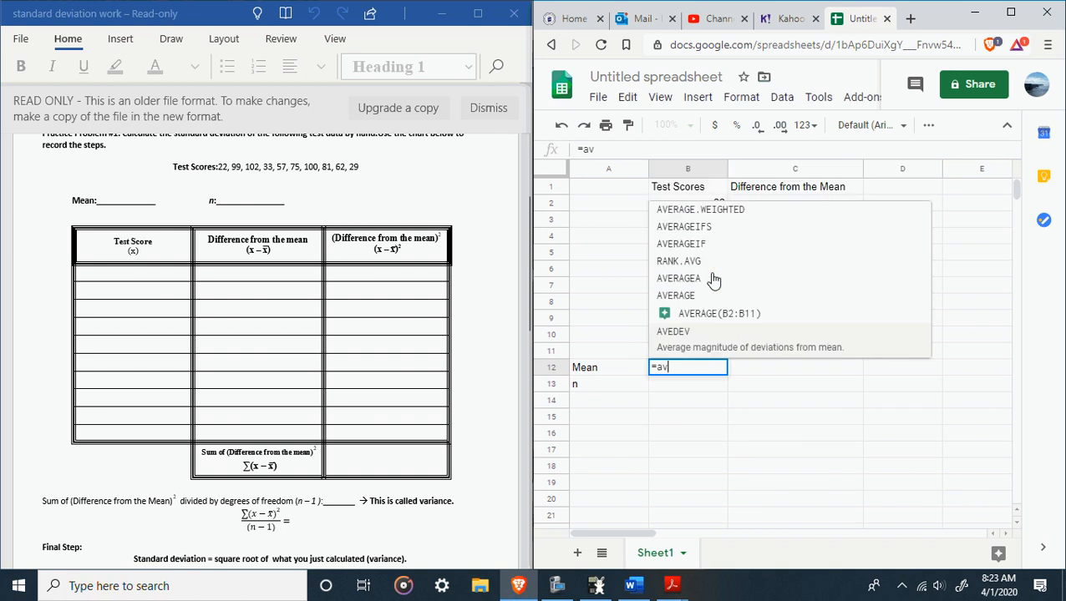
{"action": "type", "text": "er"}
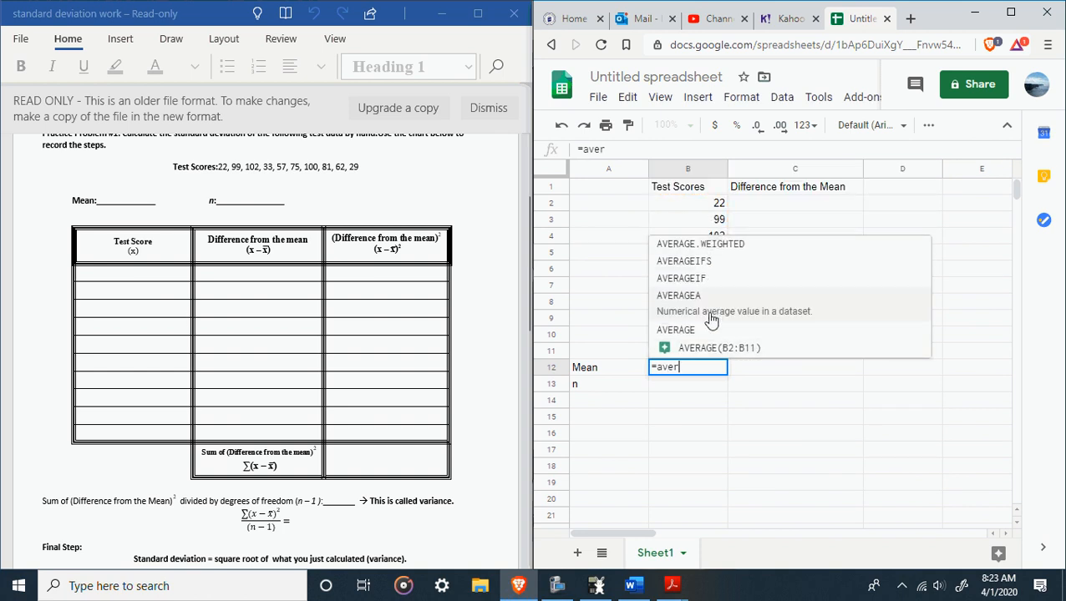
{"action": "left_click", "coordinate": [715, 347]}
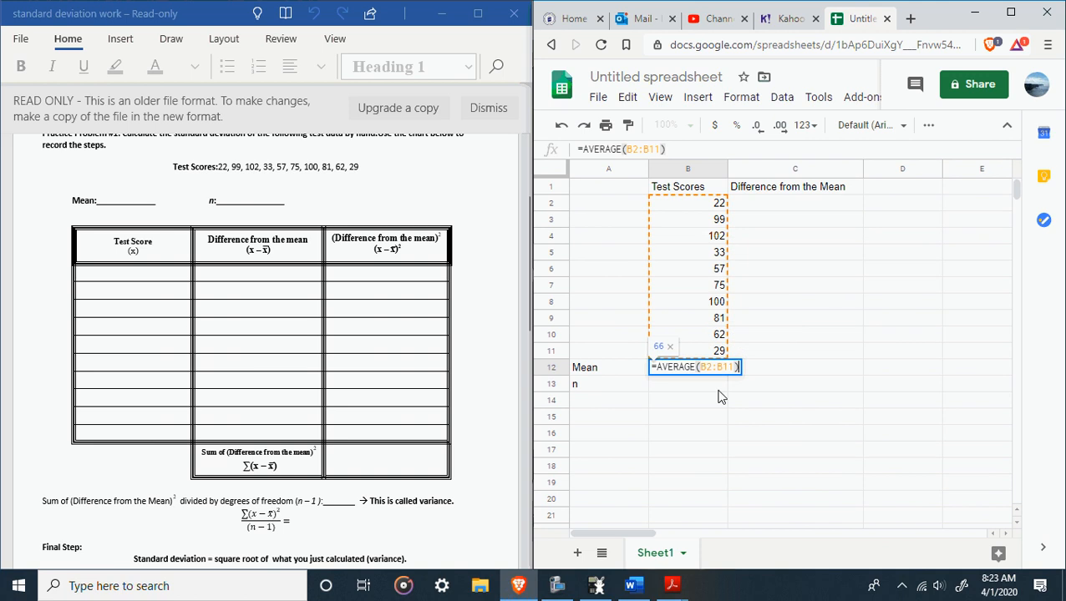
{"action": "key", "text": "BackSpace"}
{"action": "key", "text": "BackSpace"}
{"action": "key", "text": "BackSpace"}
{"action": "key", "text": "BackSpace"}
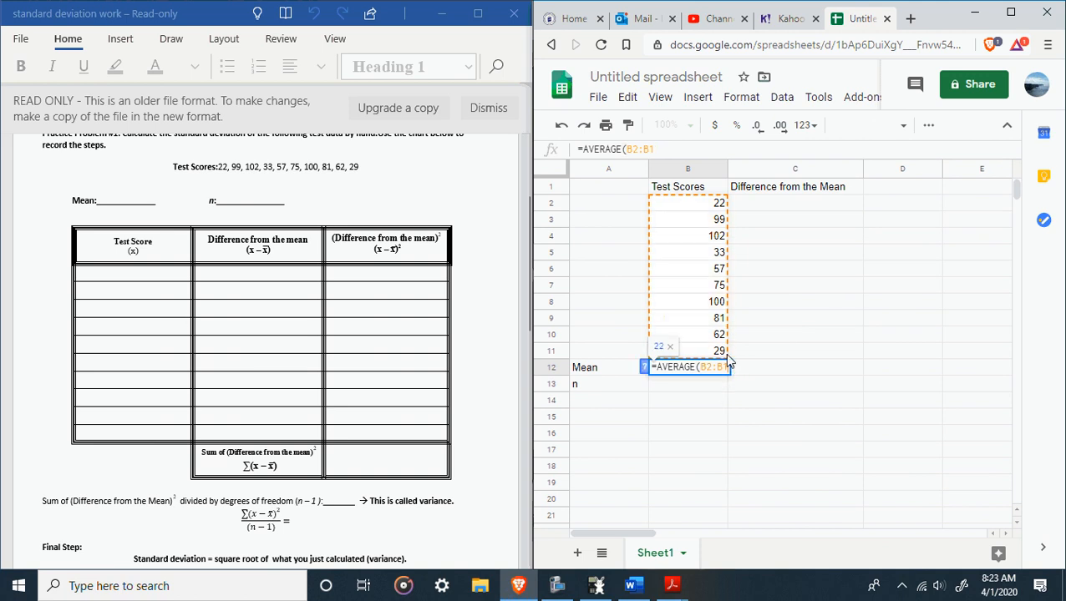
{"action": "key", "text": "BackSpace"}
{"action": "key", "text": "BackSpace"}
{"action": "key", "text": "BackSpace"}
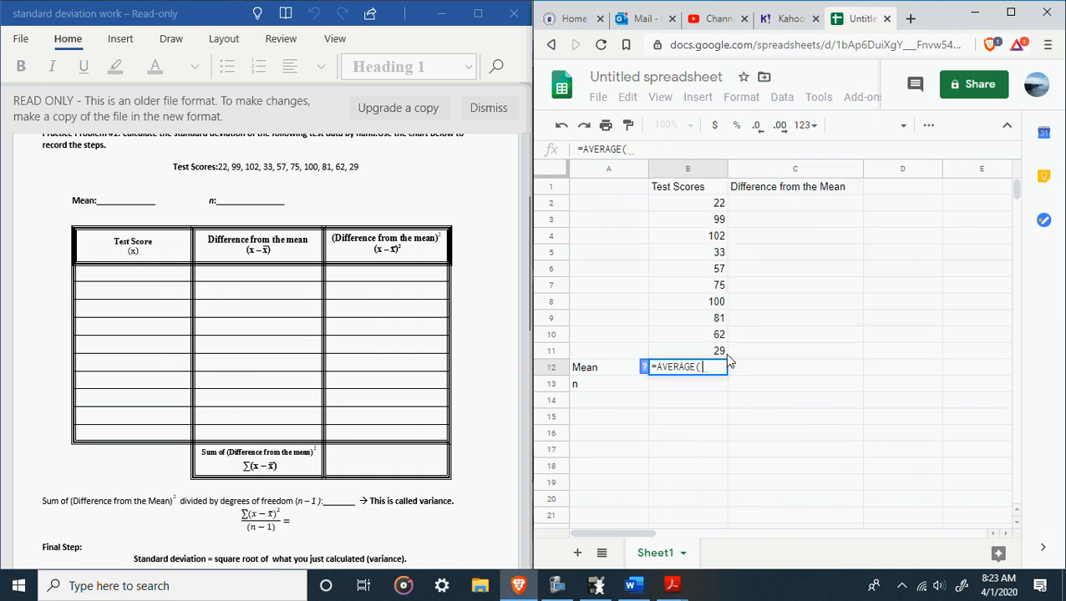
{"action": "left_click_drag", "start_coordinate": [718, 205], "coordinate": [720, 355]}
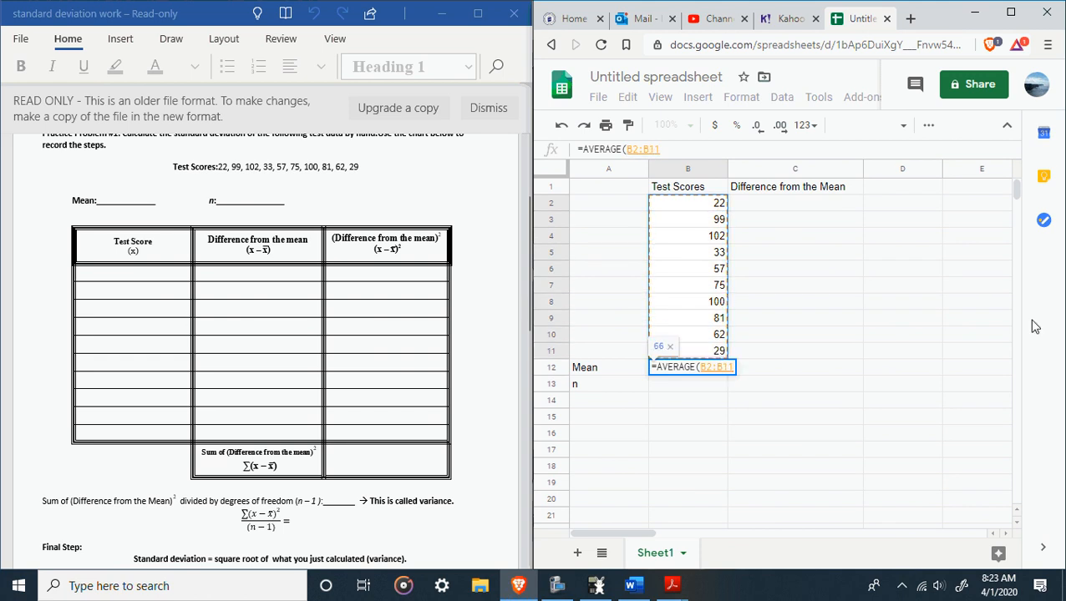
{"action": "key", "text": "Return"}
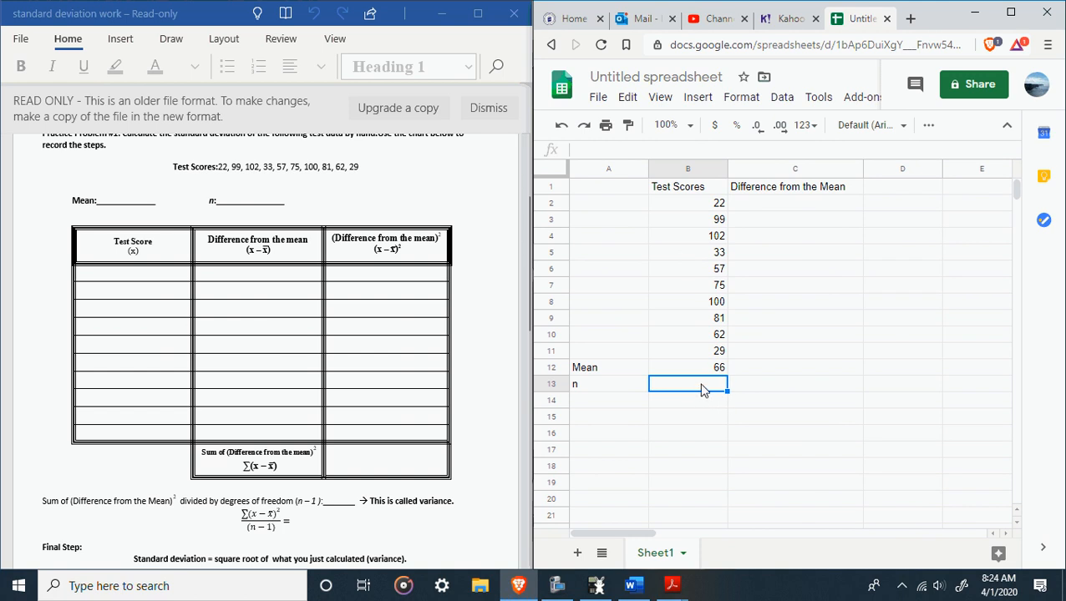
Calculate n in cell B13 with the COUNT function over the test scores in B2:B11.
{"action": "type", "text": "=count"}
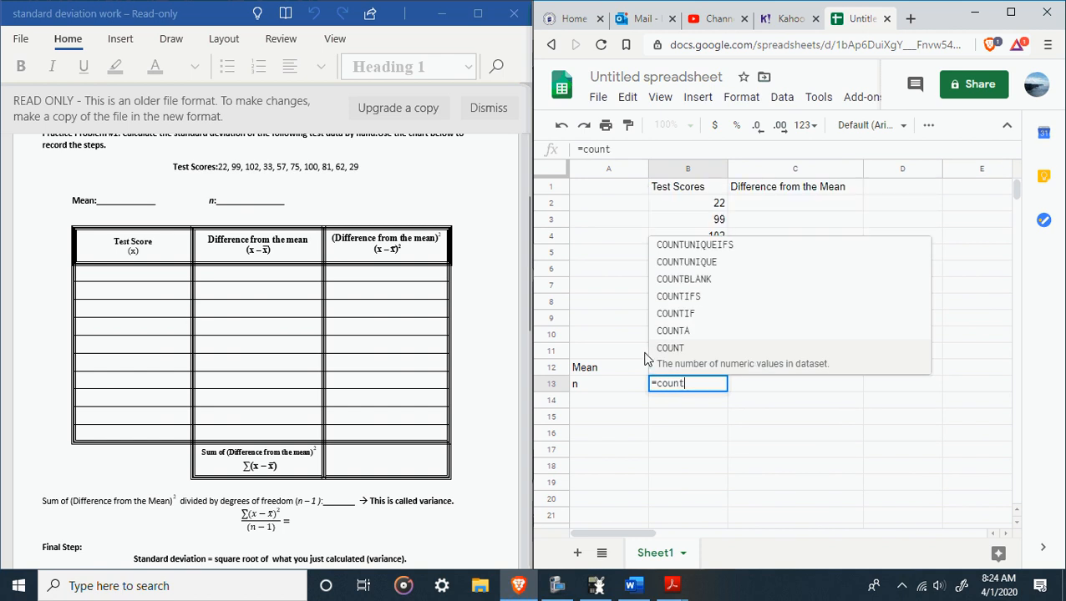
{"action": "left_click", "coordinate": [707, 350]}
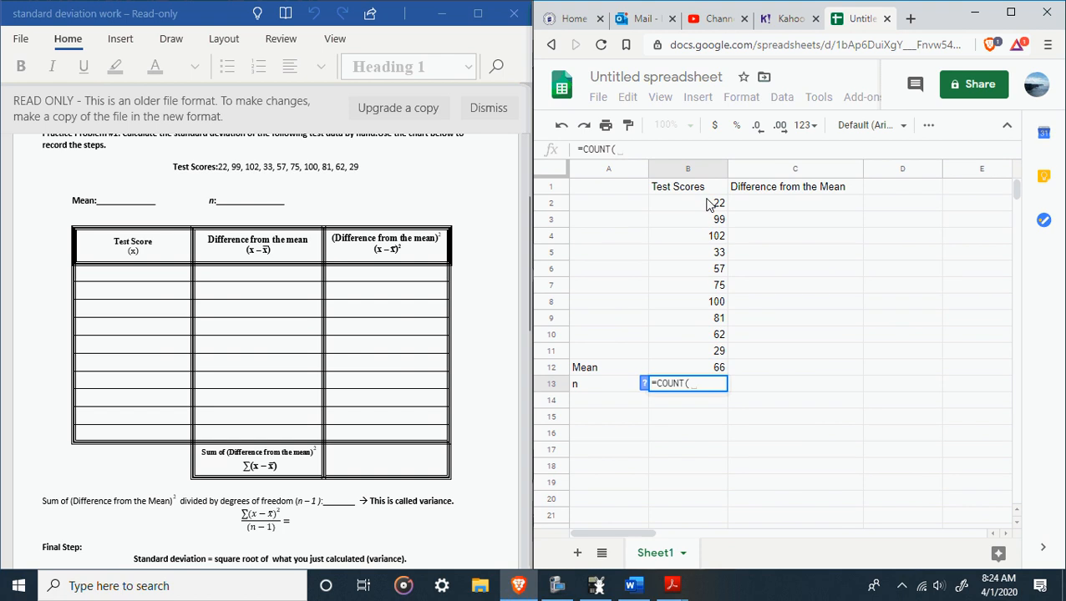
{"action": "left_click_drag", "start_coordinate": [711, 203], "coordinate": [687, 354]}
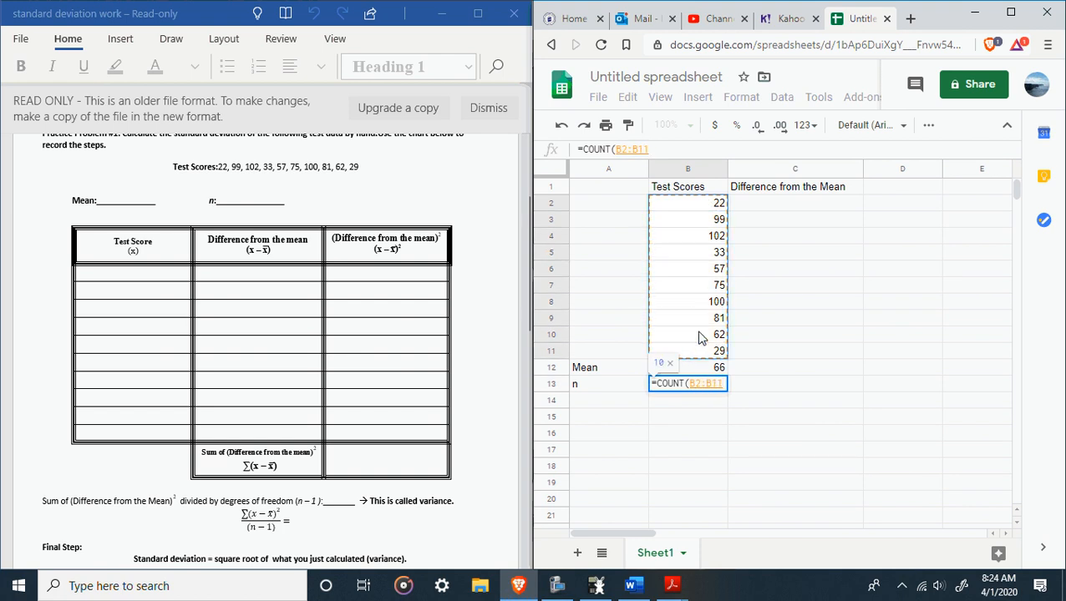
{"action": "key", "text": "Return"}
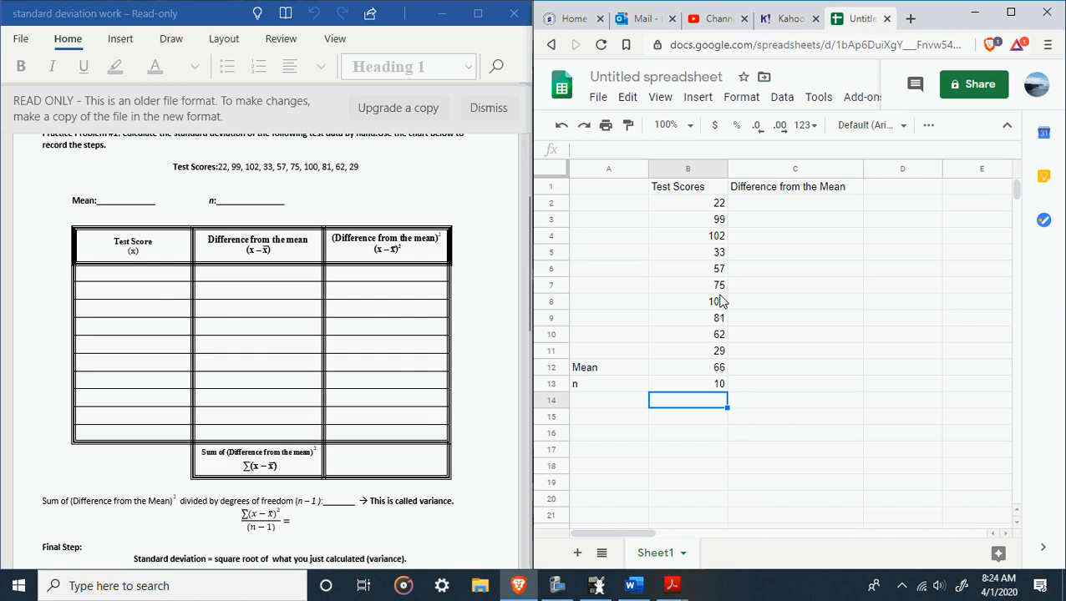
Enter 22-66 in cell C2 under the Difference from the Mean heading.
{"action": "key", "text": "Up"}
{"action": "key", "text": "Up"}
{"action": "key", "text": "Down"}
{"action": "key", "text": "Up"}
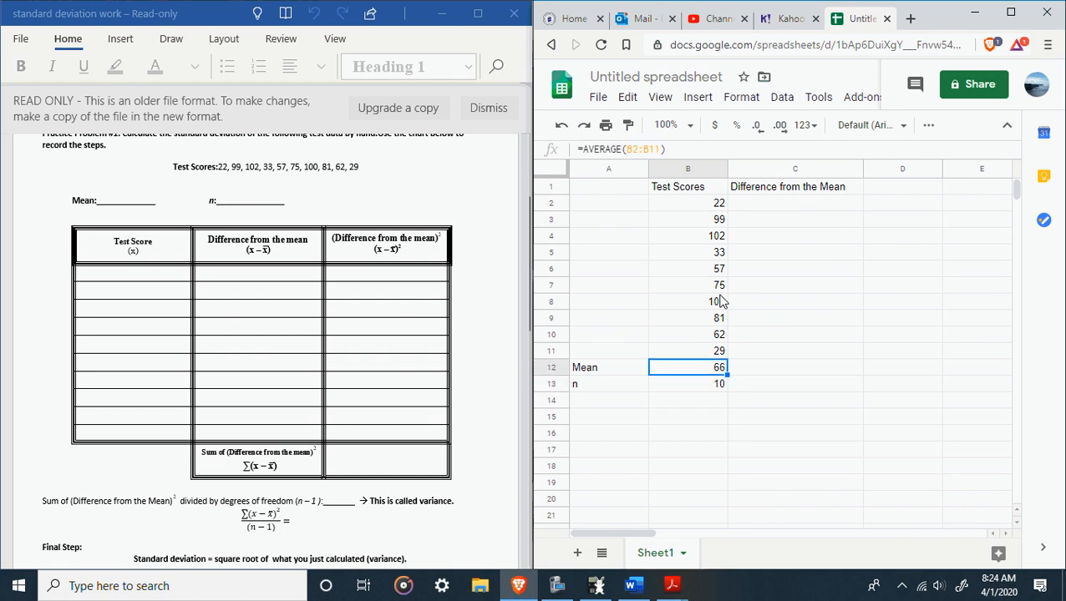
{"action": "key", "text": "Down"}
{"action": "key", "text": "Right"}
{"action": "key", "text": "Up"}
{"action": "key", "text": "Up"}
{"action": "key", "text": "Up"}
{"action": "key", "text": "Up"}
{"action": "key", "text": "Up"}
{"action": "key", "text": "Up"}
{"action": "key", "text": "Up"}
{"action": "key", "text": "Up"}
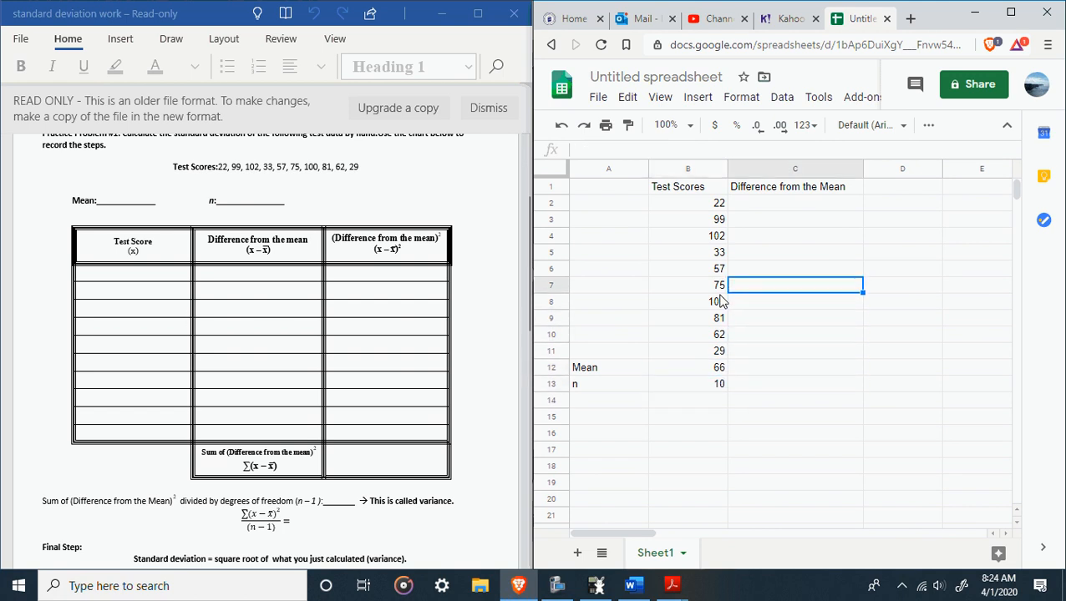
{"action": "key", "text": "Up"}
{"action": "key", "text": "Up"}
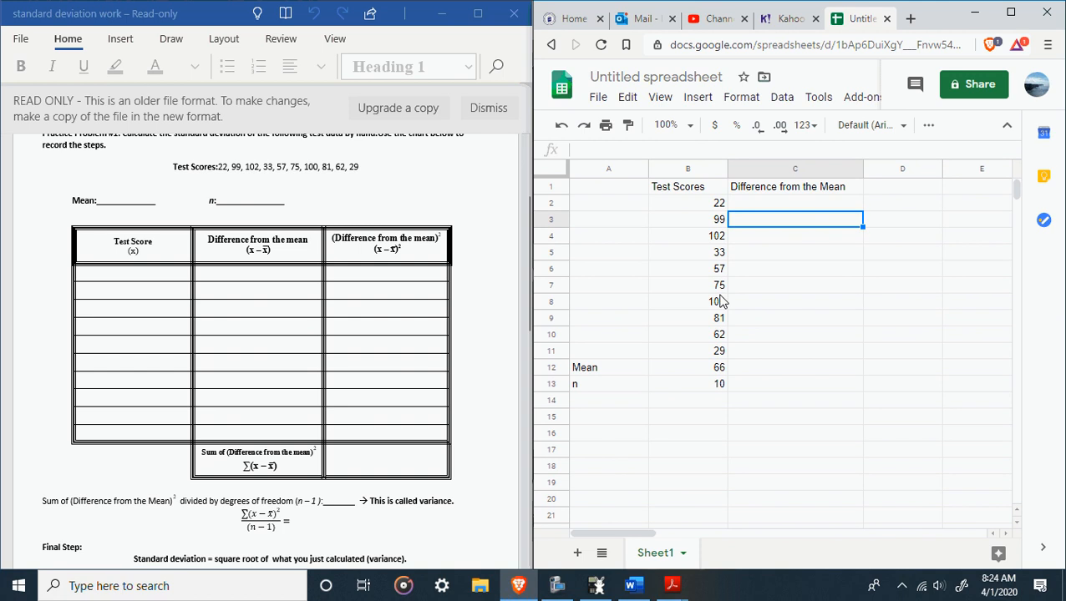
{"action": "key", "text": "Up"}
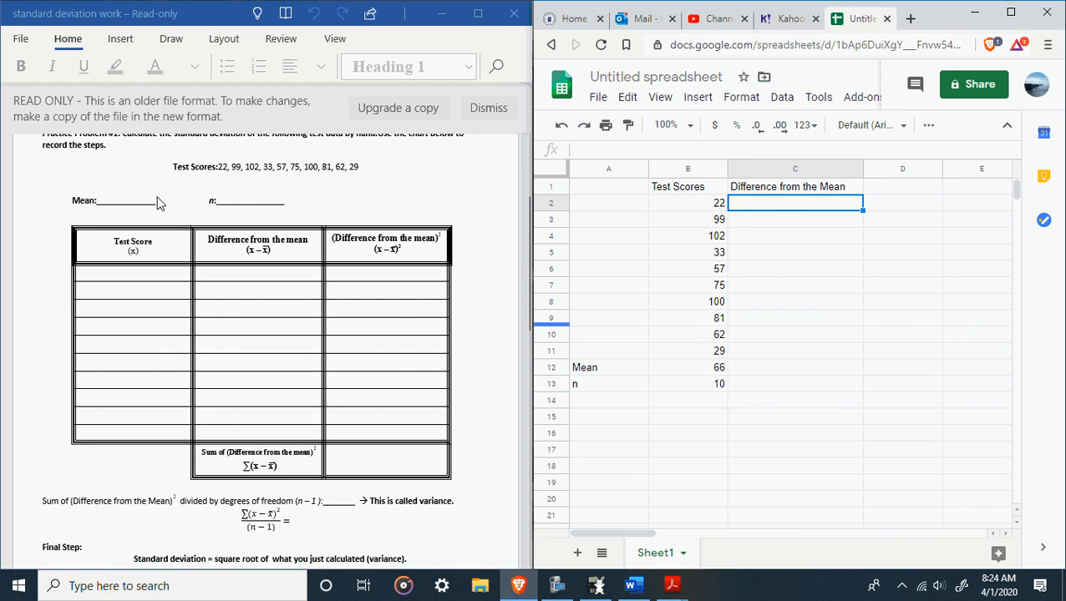
{"action": "left_click", "coordinate": [249, 250]}
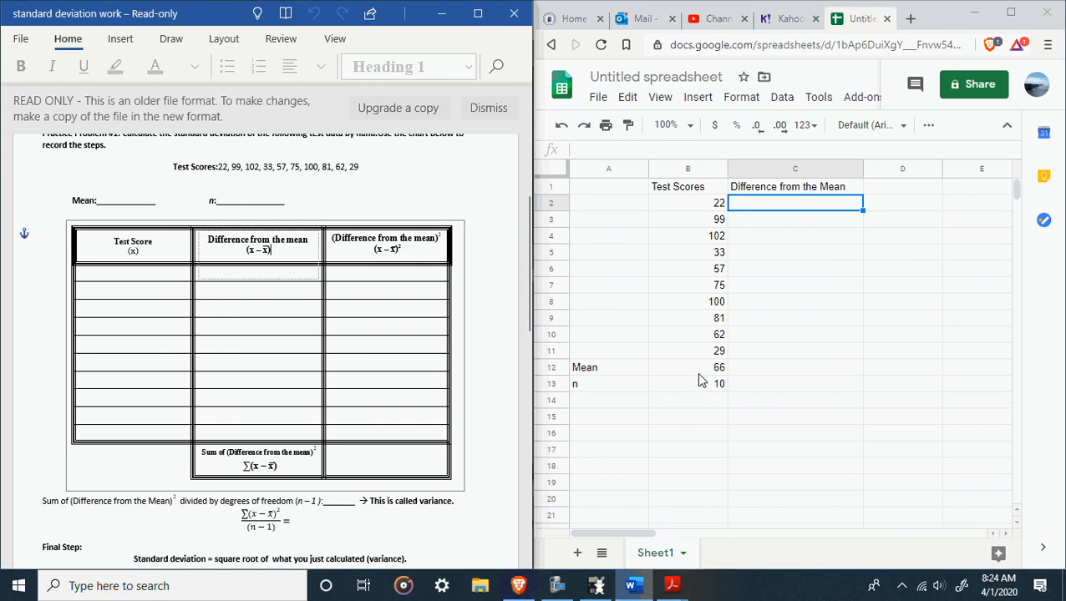
{"action": "left_click", "coordinate": [744, 209]}
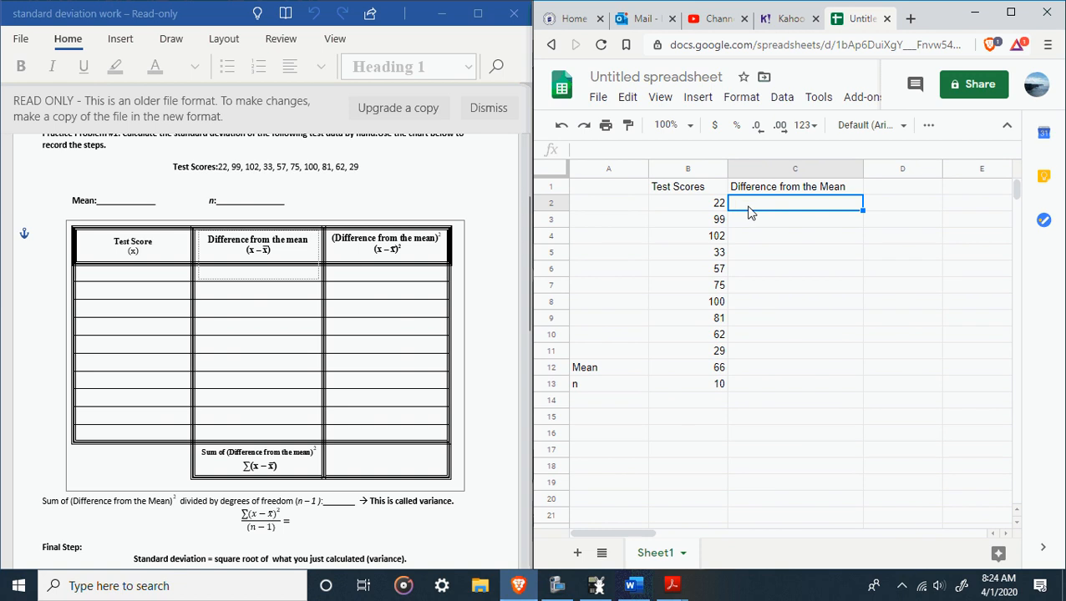
{"action": "type", "text": "22"}
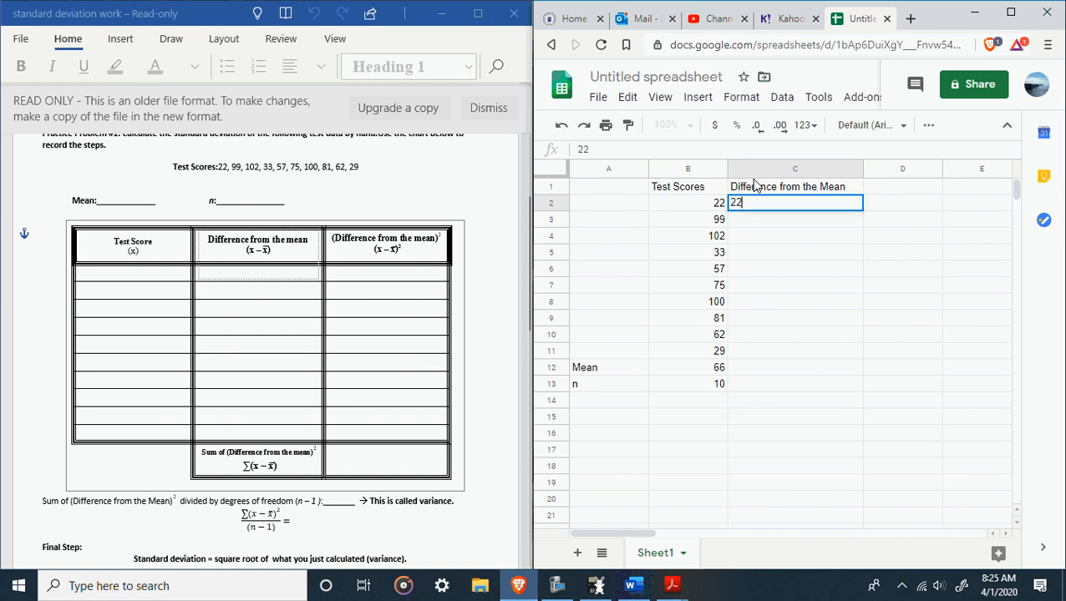
{"action": "type", "text": "-66"}
{"action": "key", "text": "Return"}
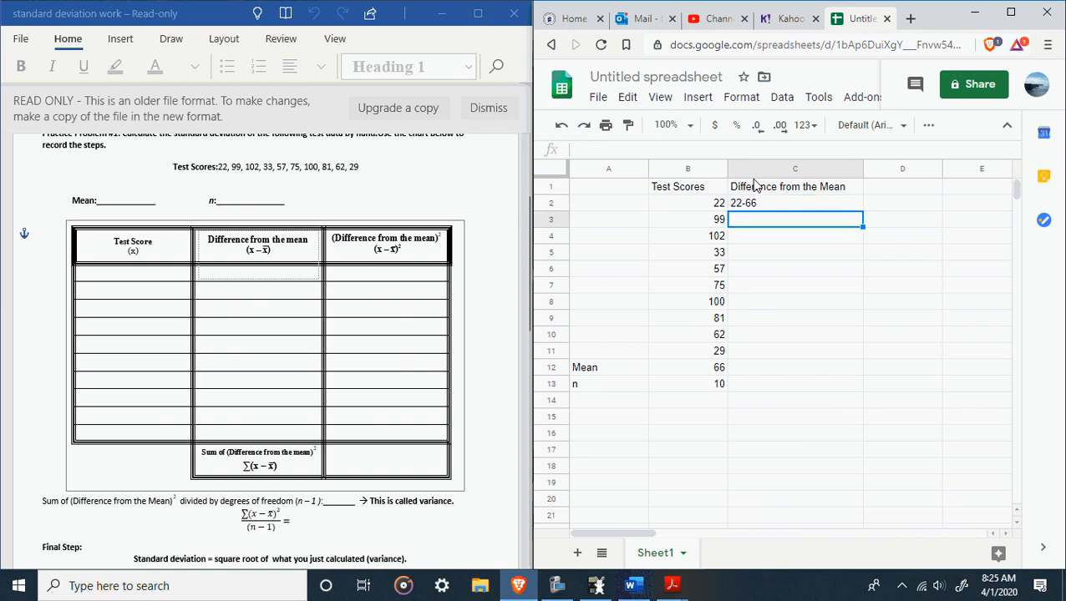
Replace the entry in cell C2 with the formula =22-66.
{"action": "key", "text": "Up"}
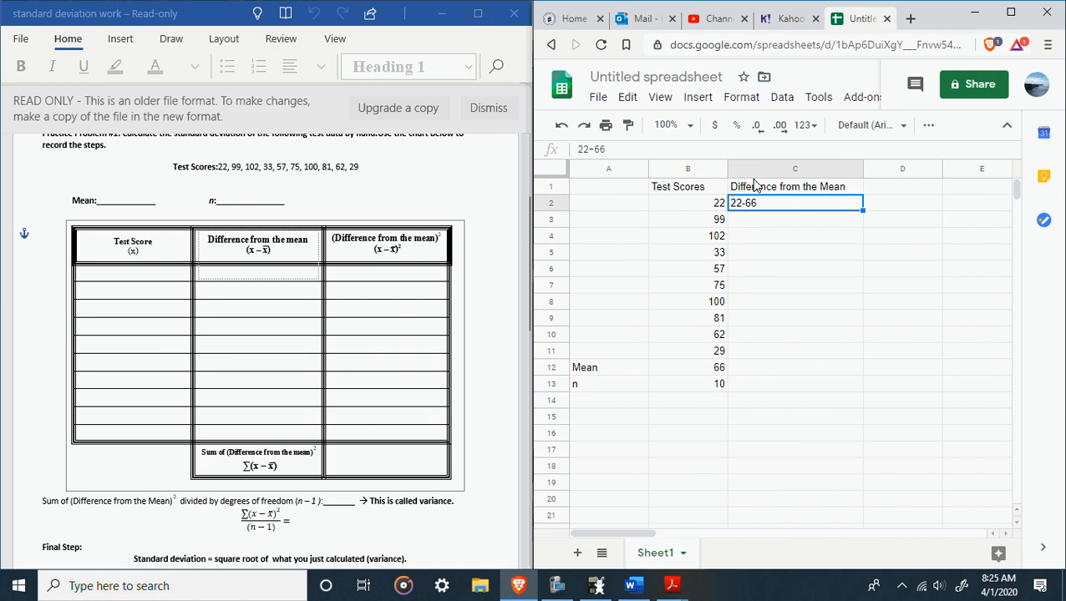
{"action": "key", "text": "Delete"}
{"action": "type", "text": "=22-66"}
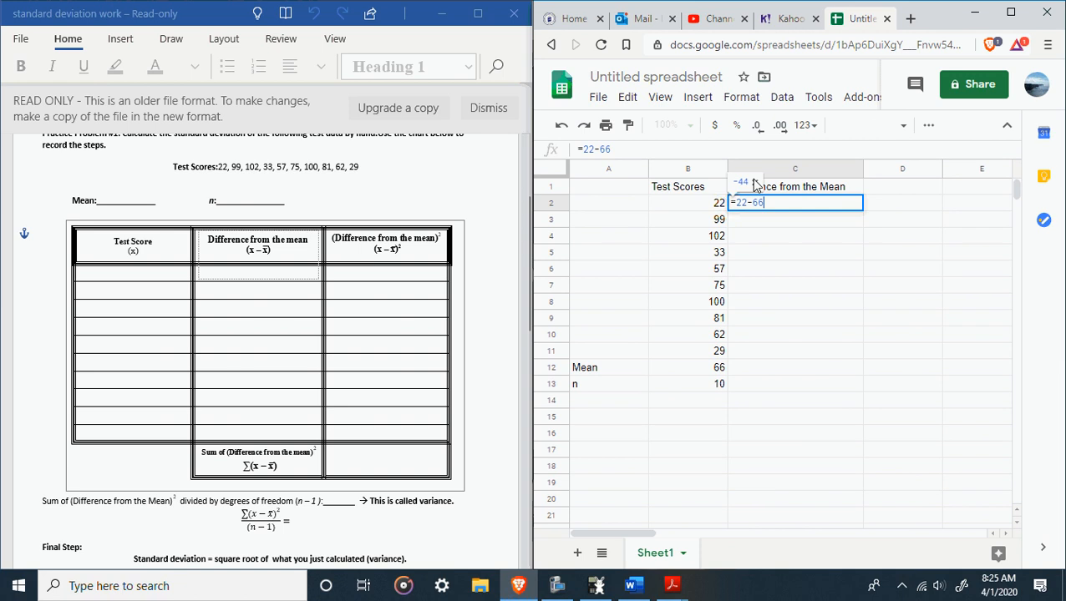
{"action": "key", "text": "Return"}
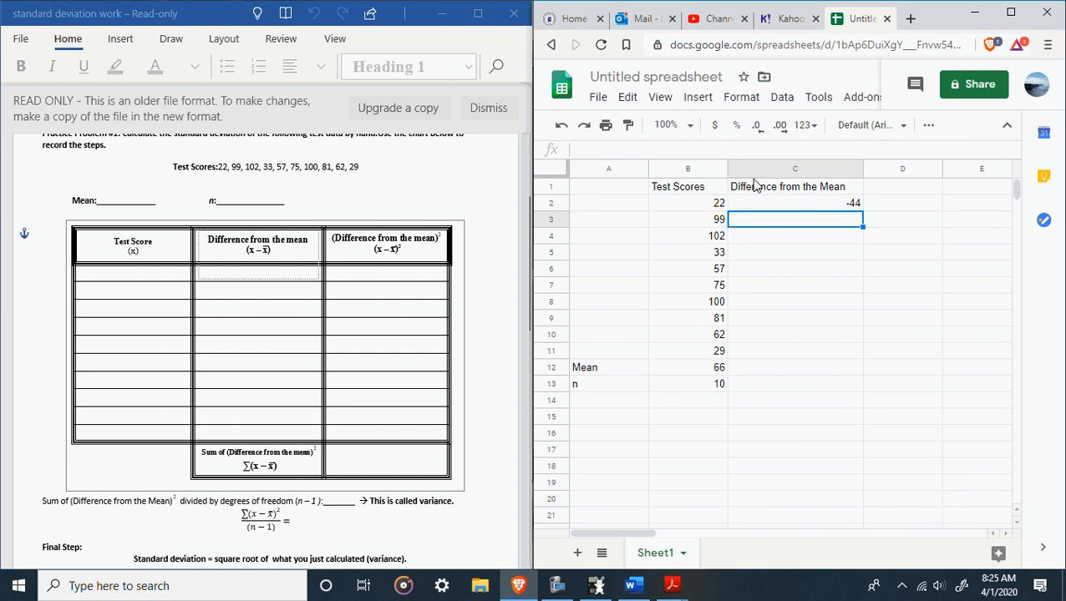
Enter the formula =99-66 in cell C3 for the second test score.
{"action": "type", "text": "99-66"}
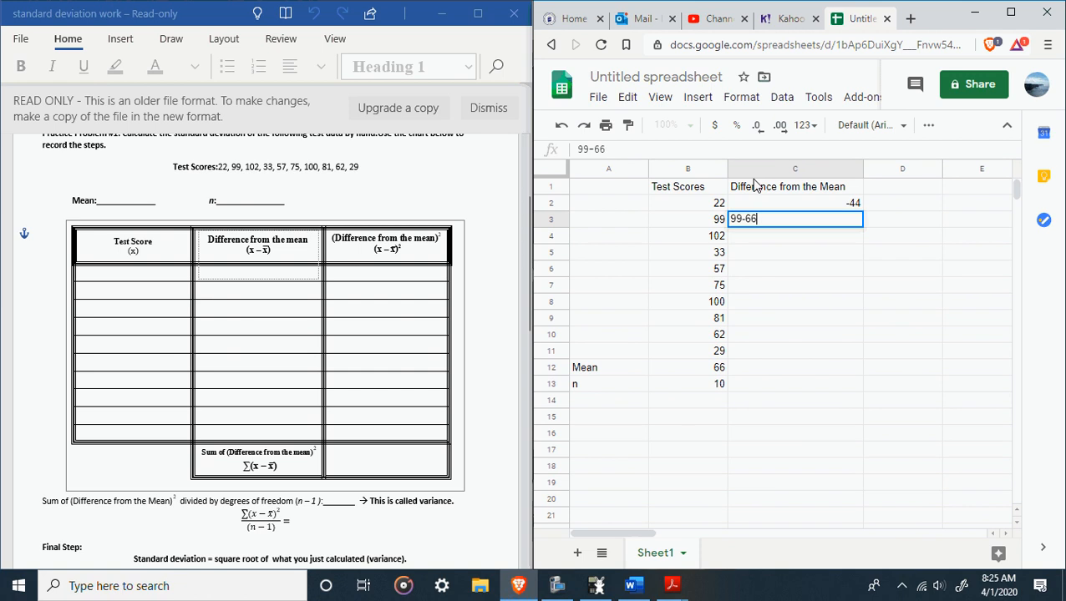
{"action": "key", "text": "Return"}
{"action": "type", "text": "=99-66"}
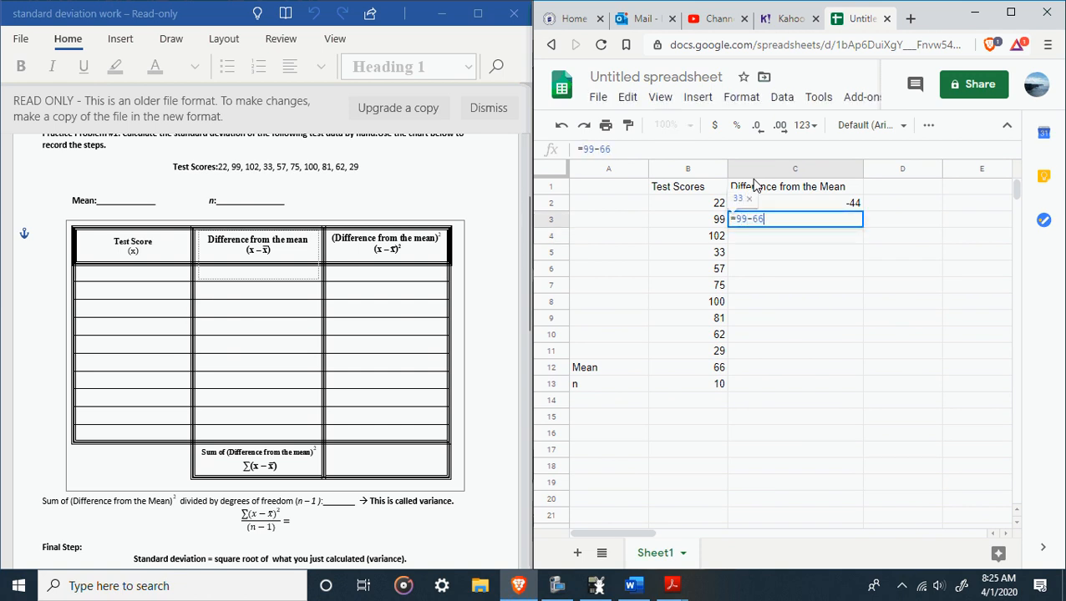
{"action": "key", "text": "Return"}
Clear the typed-number formulas from cells C3 and C2.
{"action": "key", "text": "Up"}
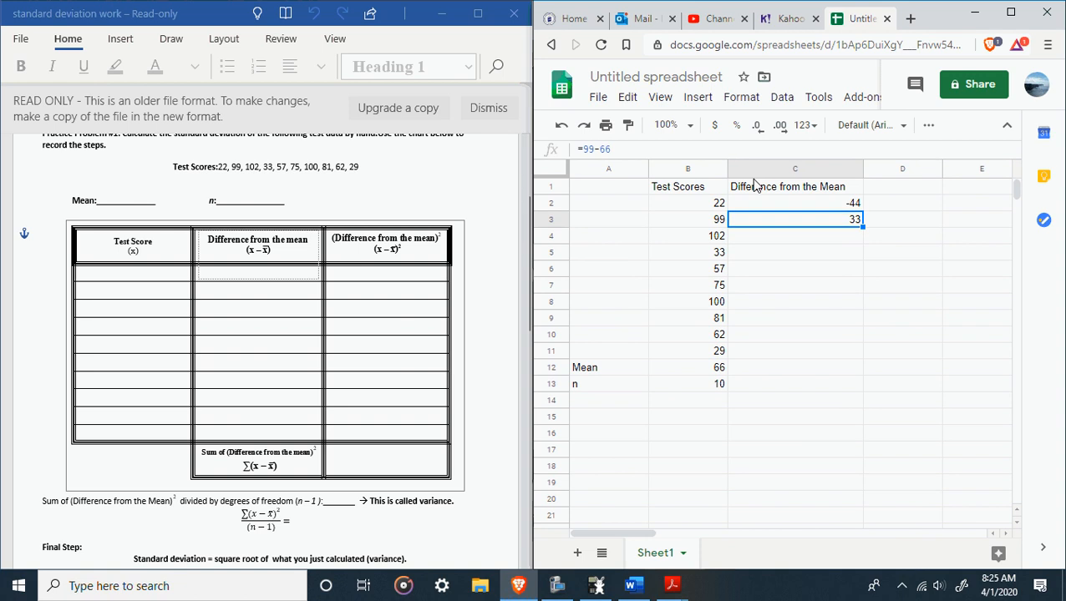
{"action": "key", "text": "Delete"}
{"action": "key", "text": "Up"}
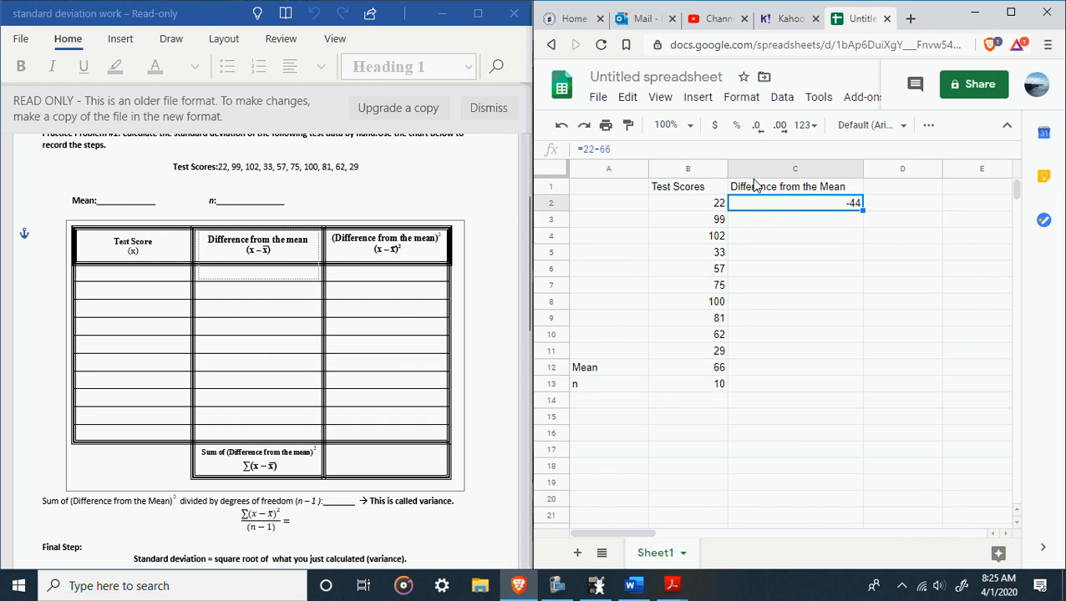
{"action": "key", "text": "Delete"}
Calculate the first difference from the mean in cell C2 with the cell-reference formula =B2-66.
{"action": "type", "text": "="}
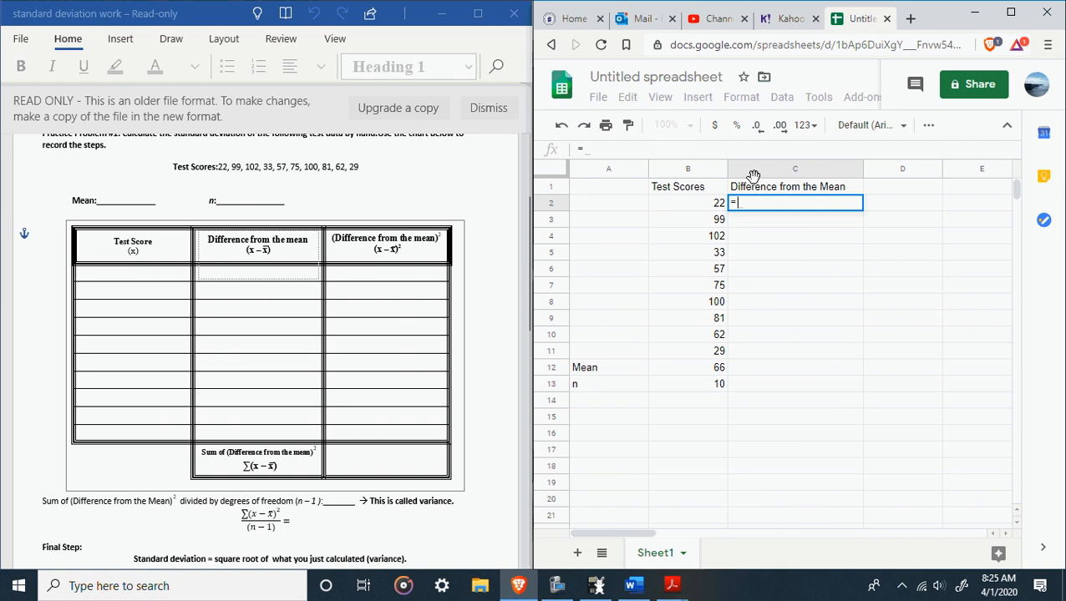
{"action": "left_click", "coordinate": [720, 205]}
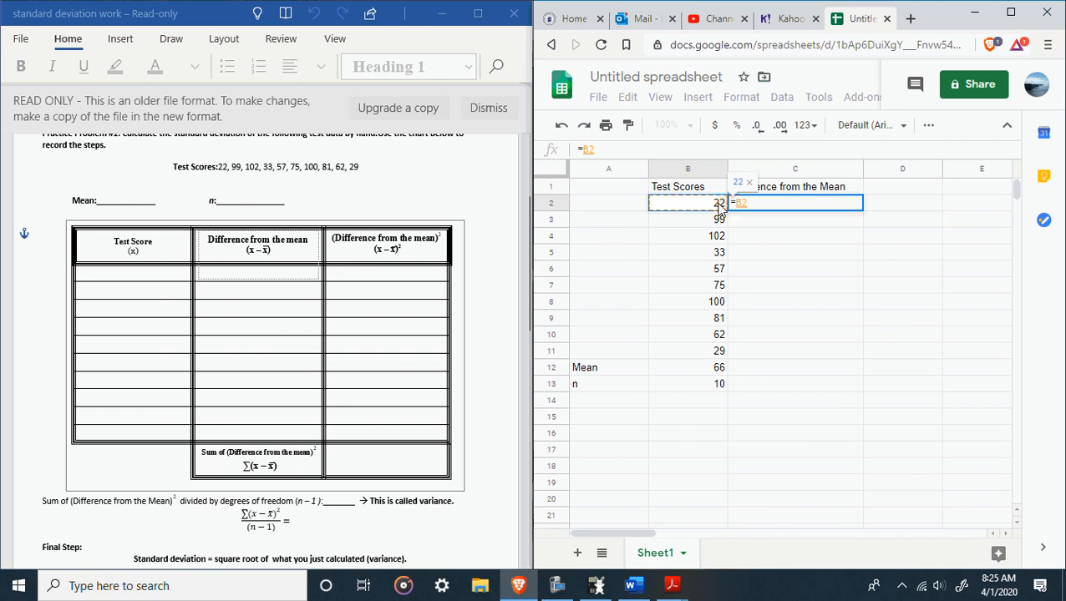
{"action": "type", "text": "-"}
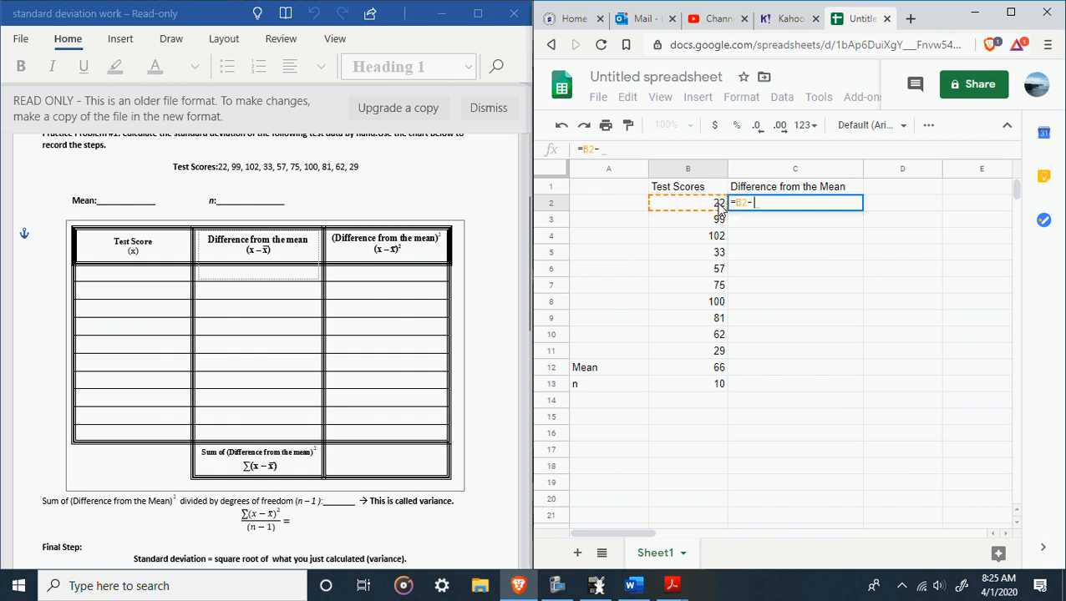
{"action": "type", "text": "66"}
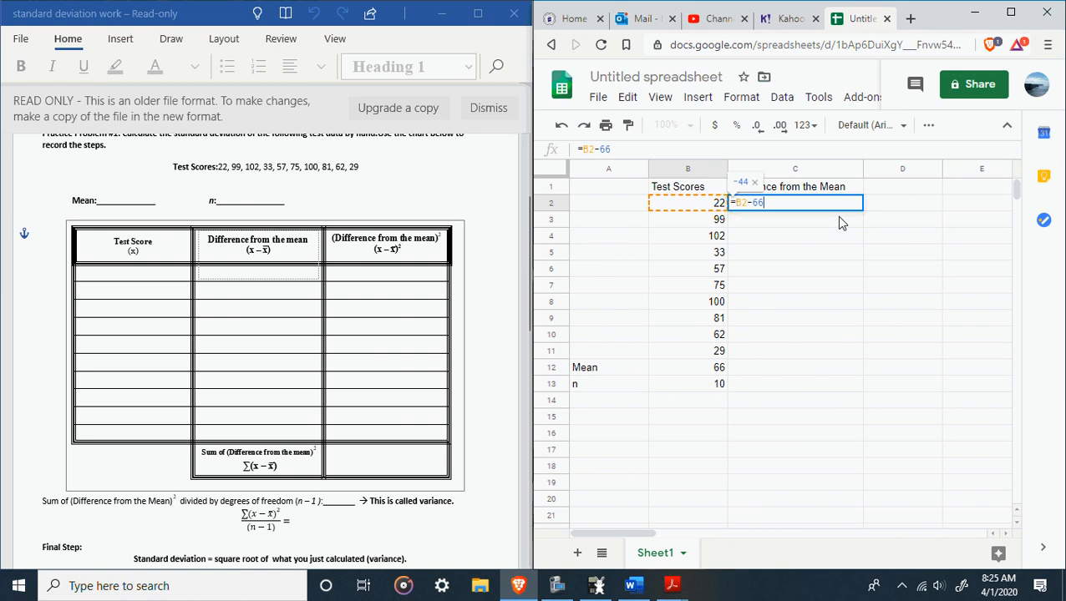
{"action": "key", "text": "Return"}
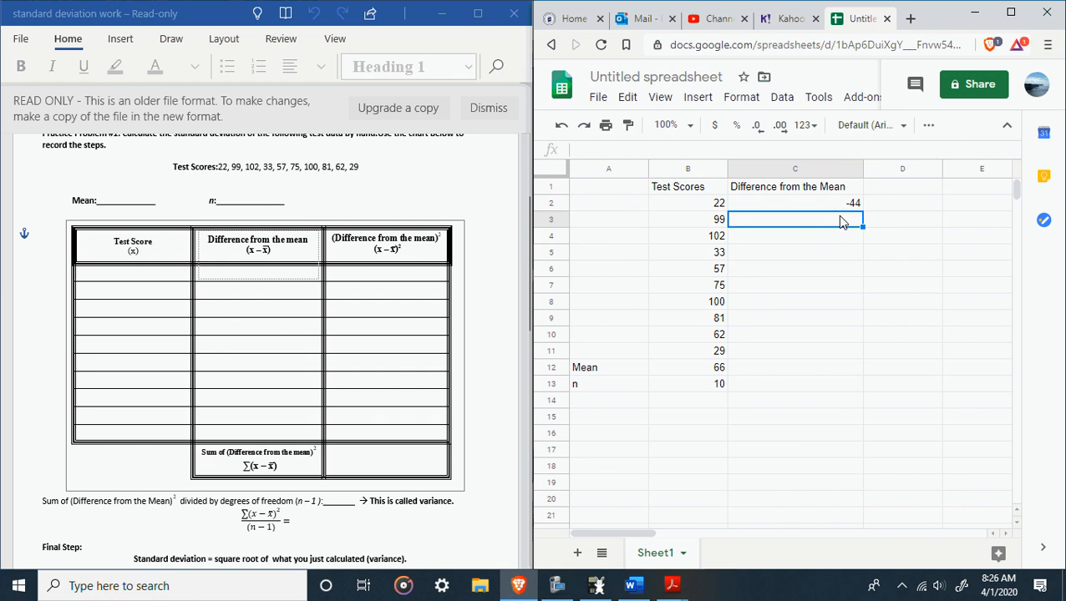
Fill the formula in C2 down through C11, and undo the fill.
{"action": "left_click", "coordinate": [845, 204]}
{"action": "left_click_drag", "start_coordinate": [865, 210], "coordinate": [843, 355]}
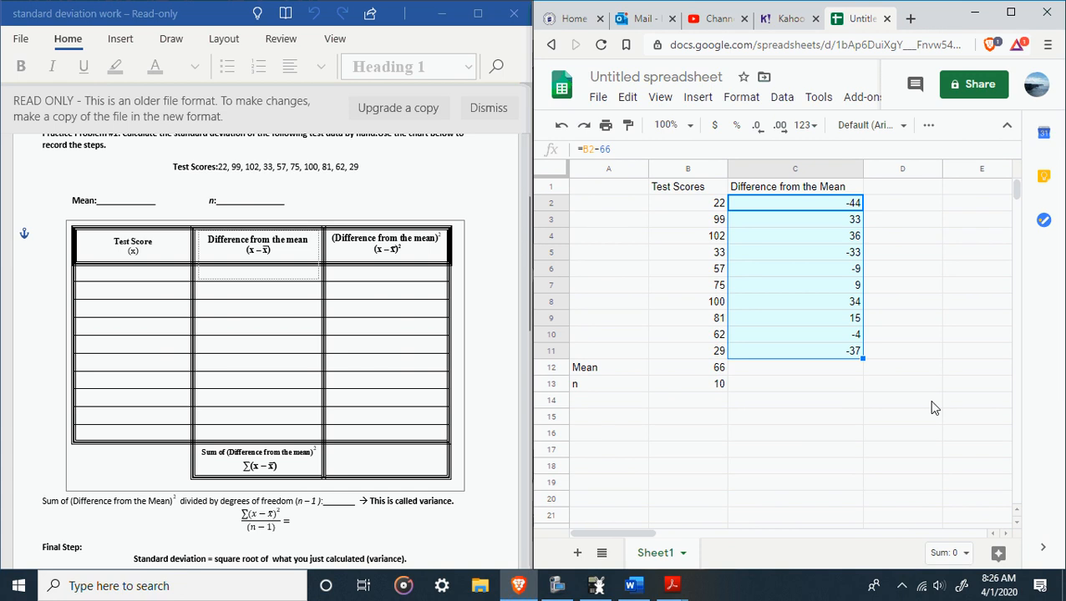
{"action": "left_click", "coordinate": [560, 128]}
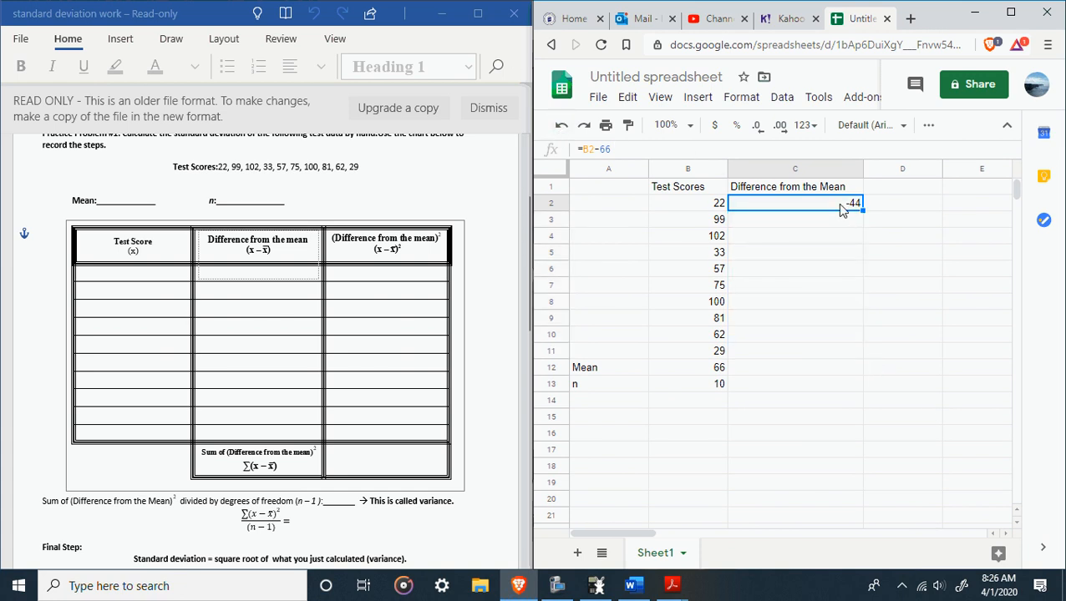
Re-enter the formula =B2-66 in cell C2 and fill it down through C11 for all test scores.
{"action": "left_click_drag", "start_coordinate": [615, 150], "coordinate": [577, 149]}
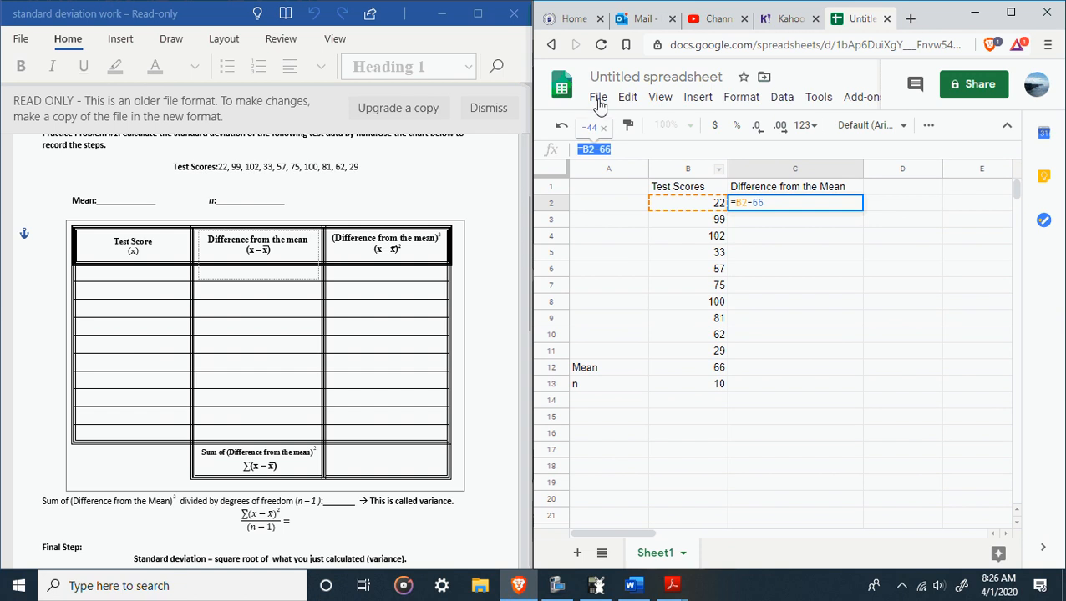
{"action": "type", "text": "="}
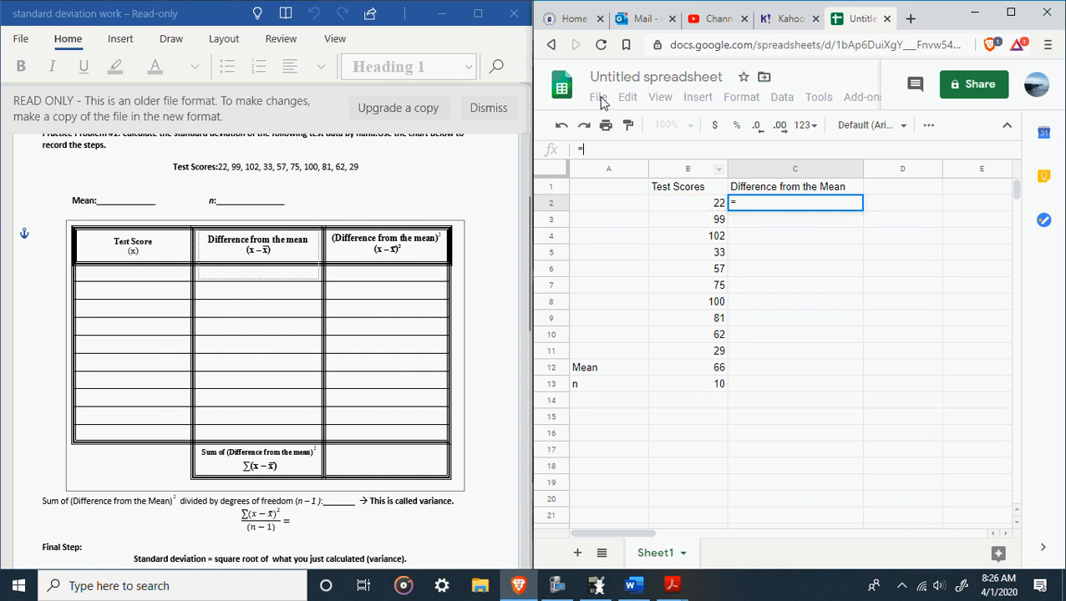
{"action": "left_click", "coordinate": [686, 210]}
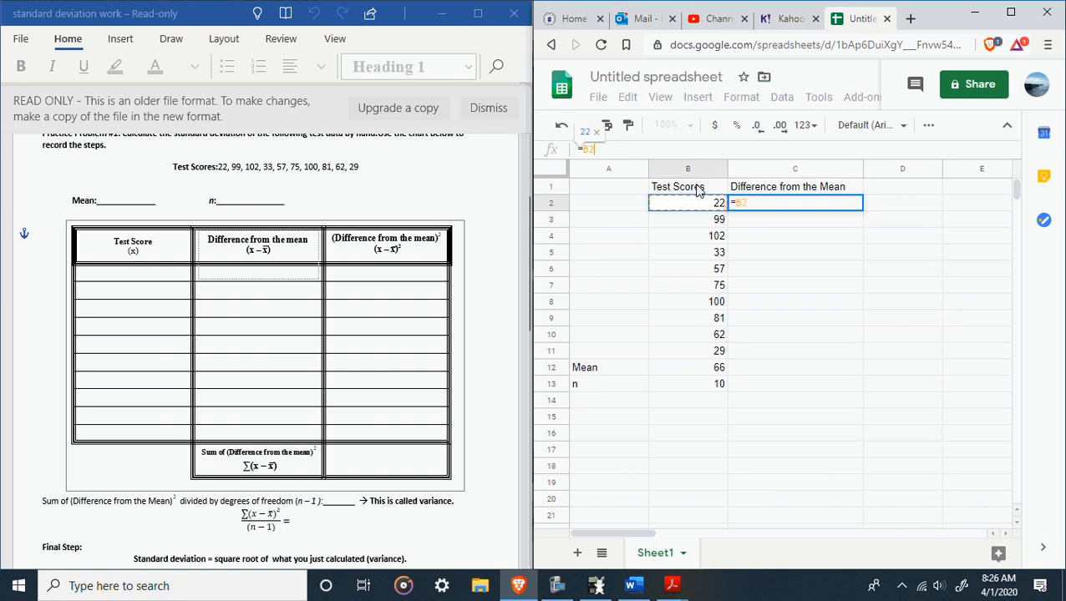
{"action": "type", "text": "-66"}
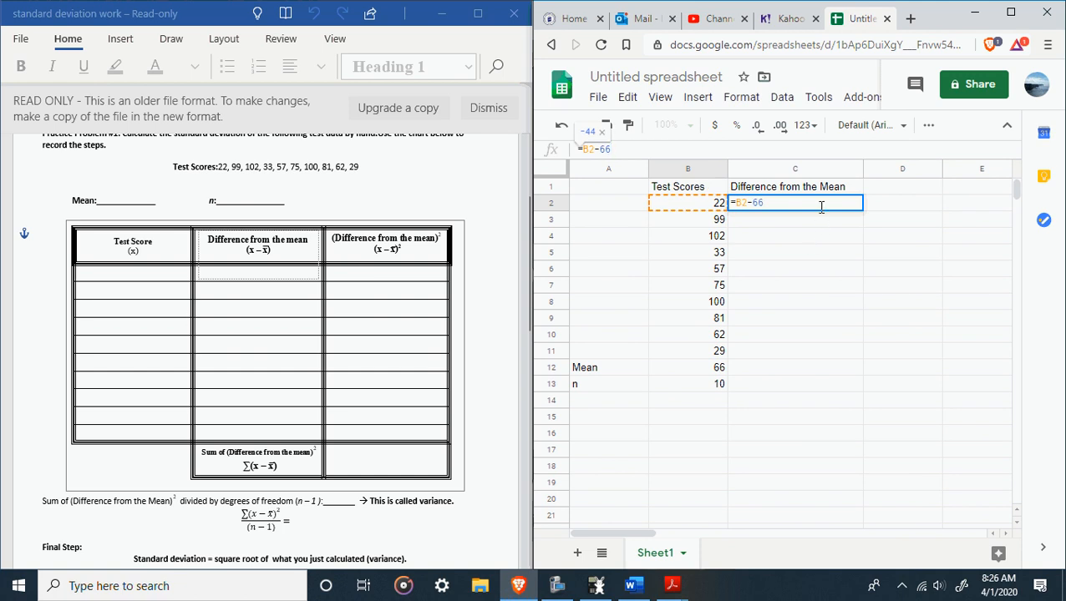
{"action": "key", "text": "Return"}
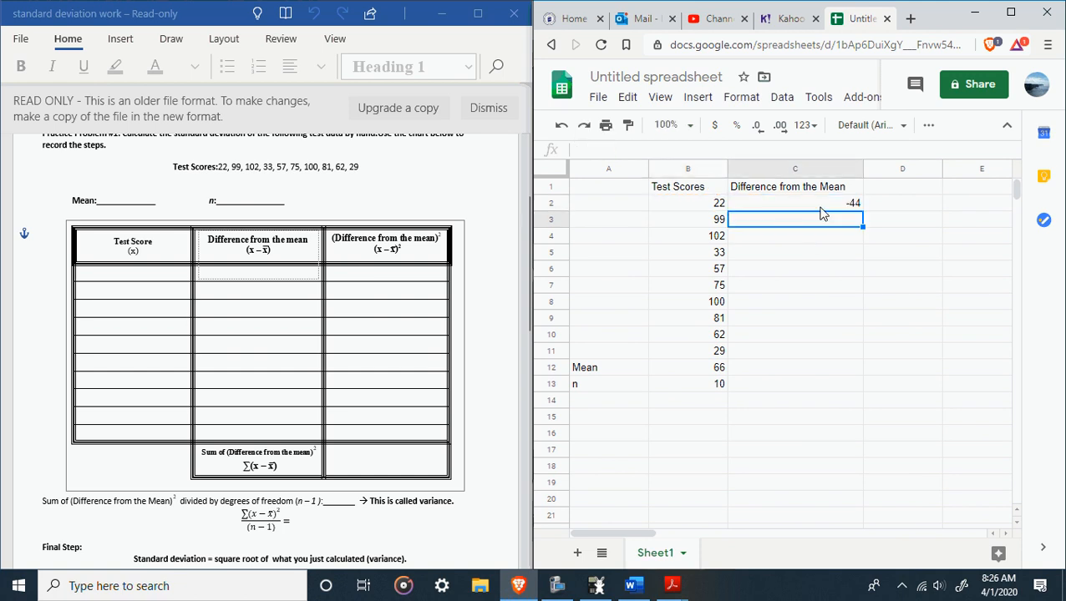
{"action": "left_click", "coordinate": [829, 203]}
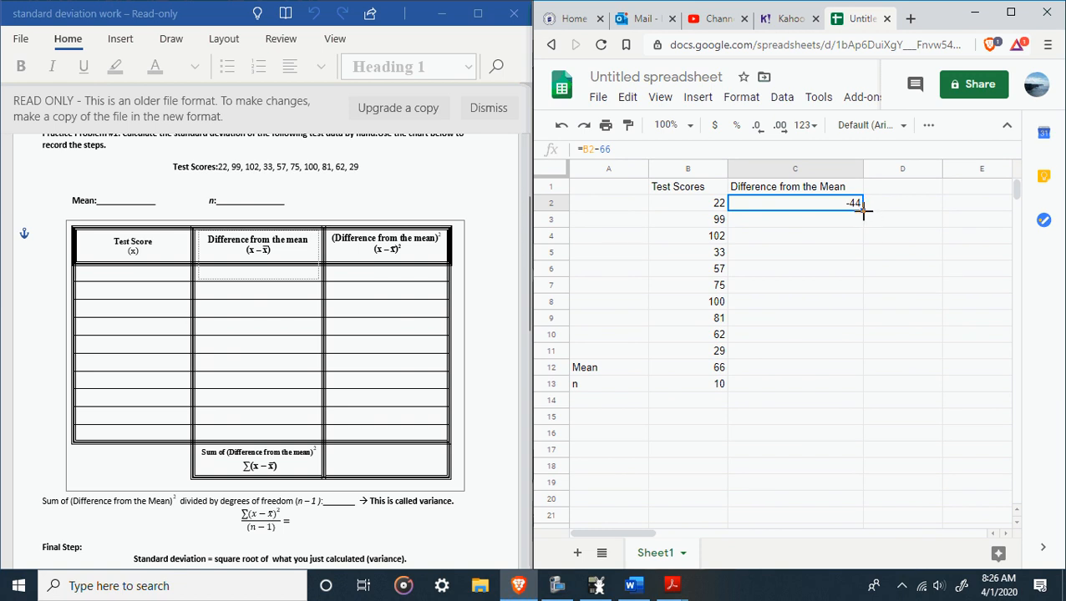
{"action": "left_click_drag", "start_coordinate": [864, 209], "coordinate": [837, 359]}
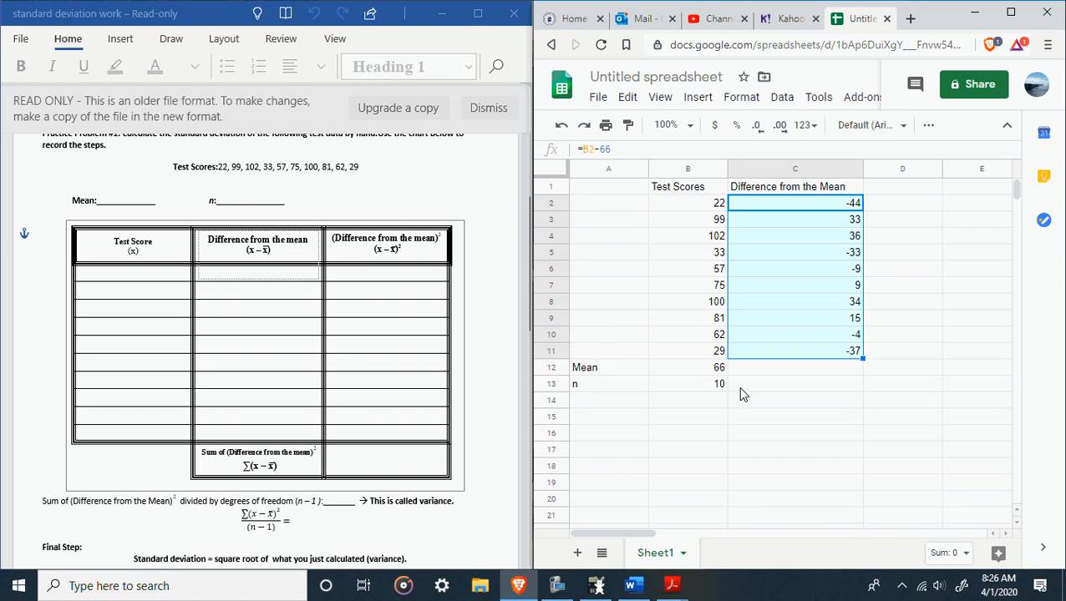
Examine the filled formulas in the Difference from the Mean column, cell by cell from C2 through C10.
{"action": "left_click", "coordinate": [824, 207]}
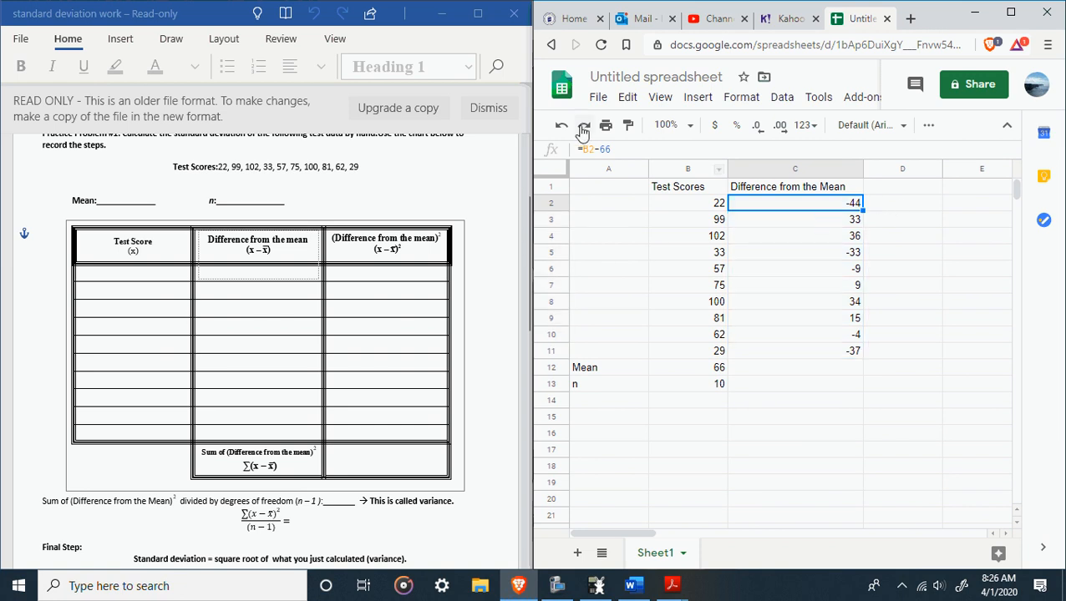
{"action": "left_click", "coordinate": [749, 218]}
{"action": "left_click", "coordinate": [754, 236]}
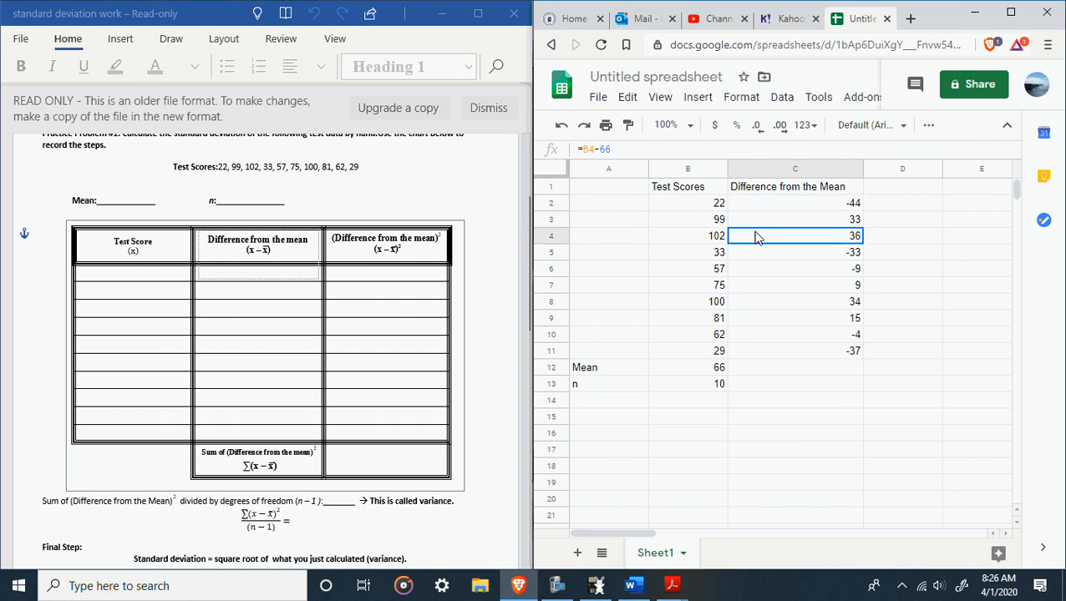
{"action": "left_click", "coordinate": [759, 256]}
{"action": "left_click", "coordinate": [759, 270]}
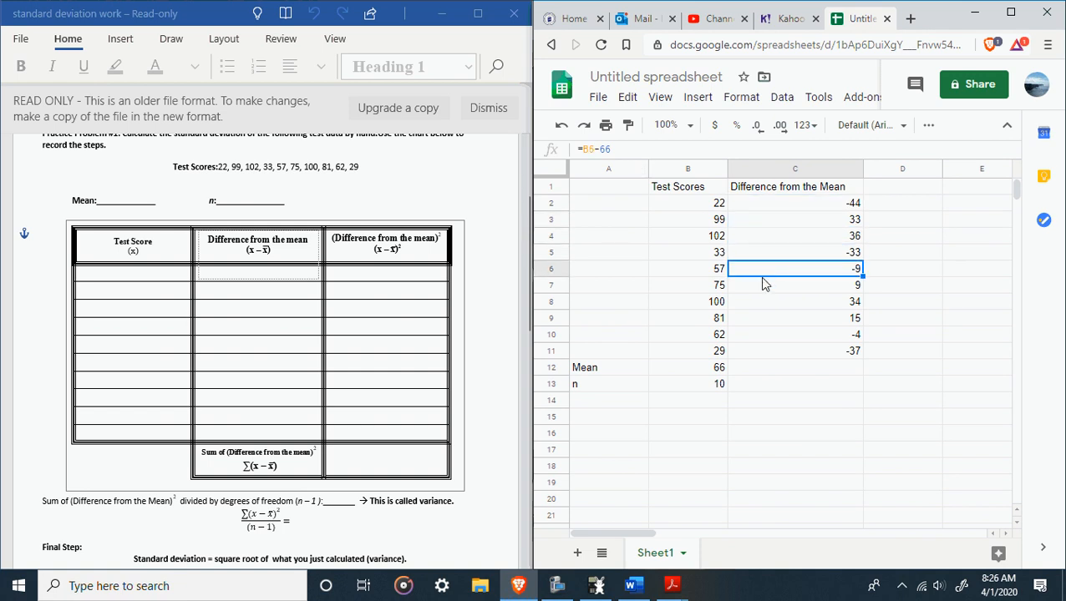
{"action": "left_click", "coordinate": [760, 284]}
{"action": "left_click", "coordinate": [762, 304]}
{"action": "left_click", "coordinate": [761, 318]}
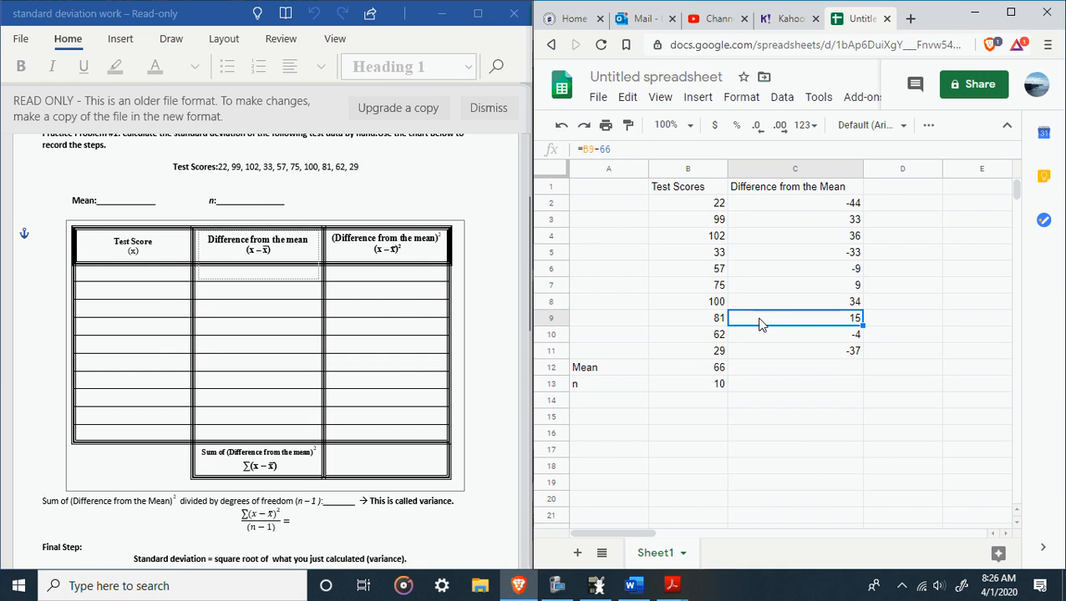
{"action": "left_click", "coordinate": [759, 332]}
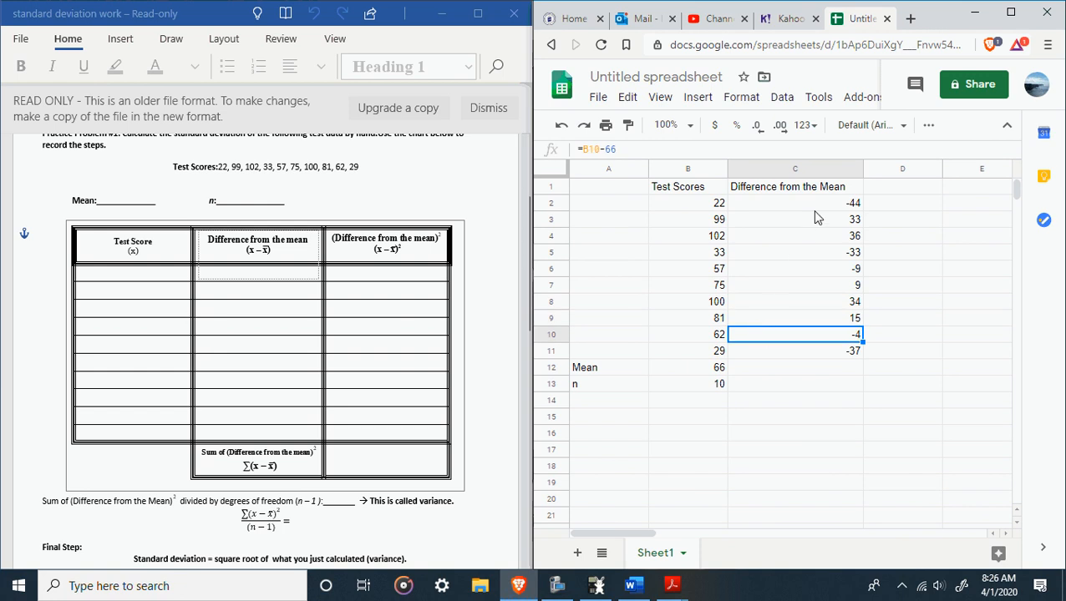
{"action": "left_click", "coordinate": [768, 204]}
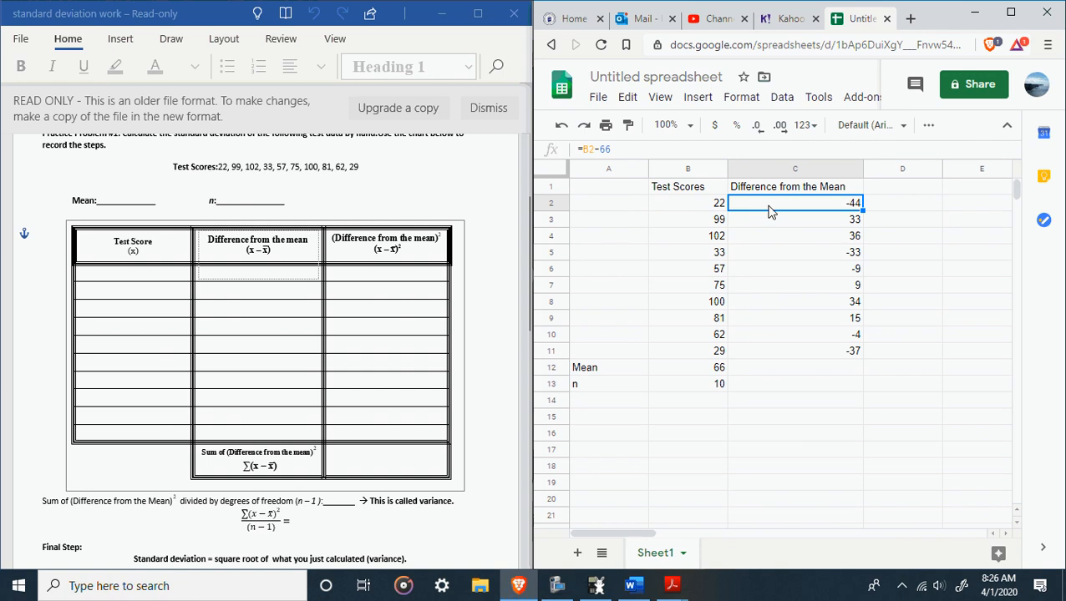
Inspect the first test score in B2 and recheck each difference formula from C2 down to C11.
{"action": "left_click", "coordinate": [689, 211]}
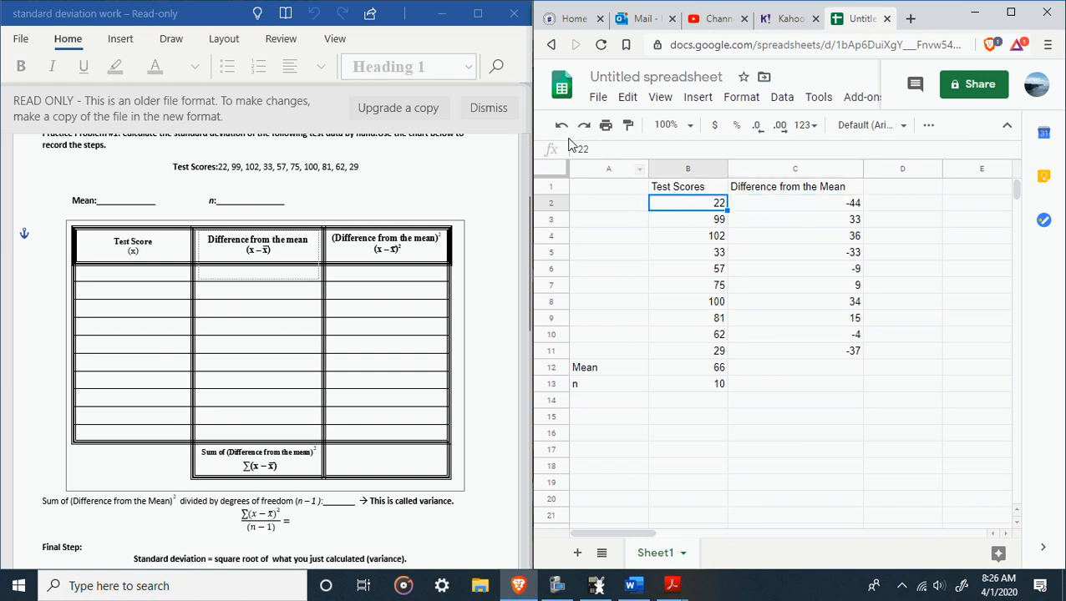
{"action": "left_click", "coordinate": [736, 203]}
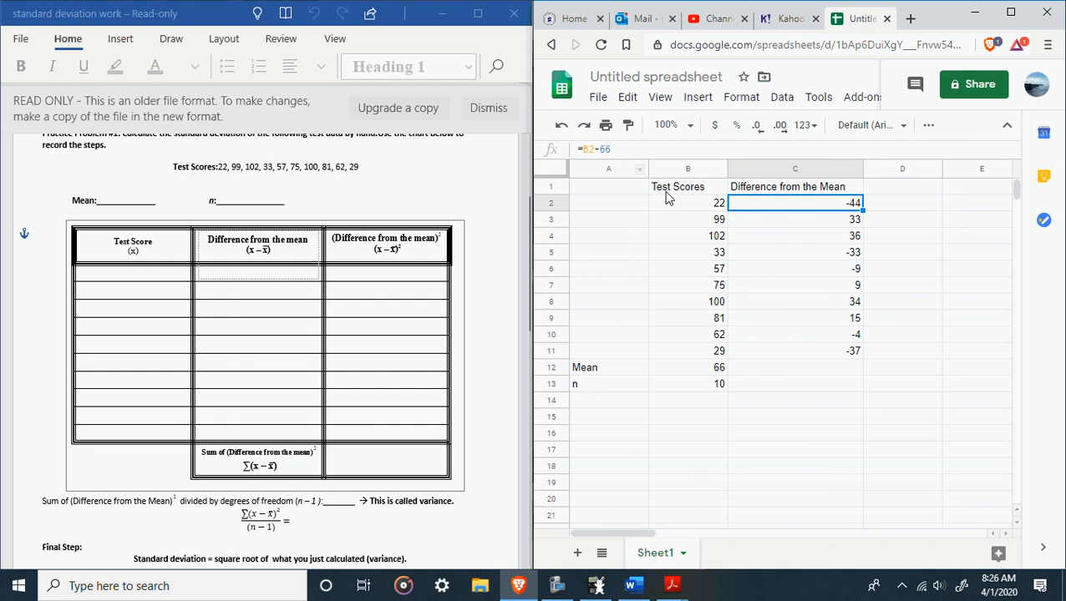
{"action": "left_click", "coordinate": [744, 224]}
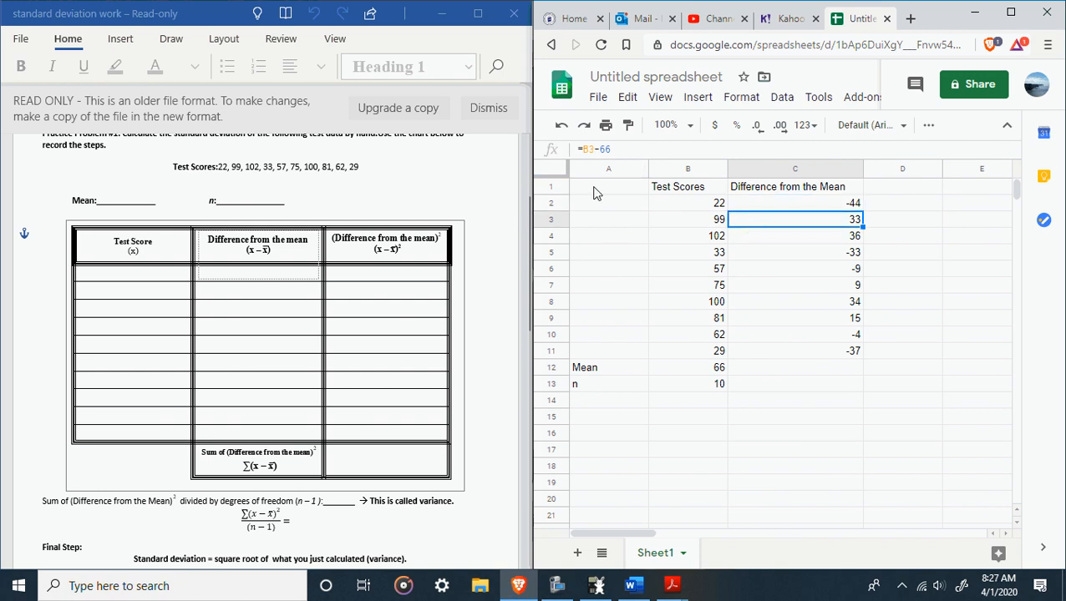
{"action": "left_click", "coordinate": [746, 237]}
{"action": "left_click", "coordinate": [735, 250]}
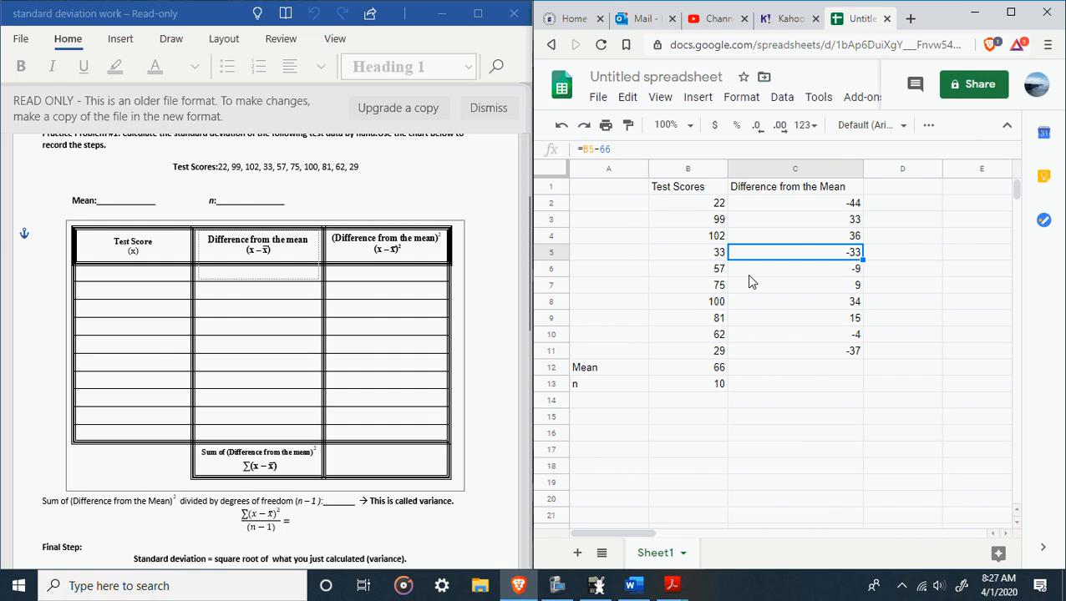
{"action": "left_click", "coordinate": [797, 270]}
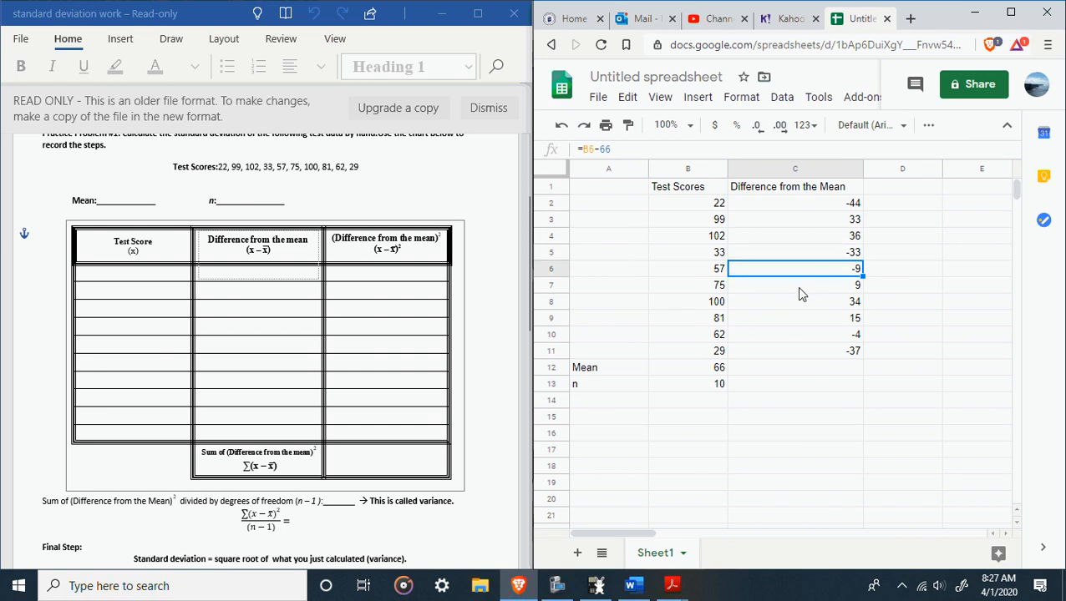
{"action": "left_click", "coordinate": [796, 287]}
{"action": "left_click", "coordinate": [800, 306]}
{"action": "left_click", "coordinate": [798, 321]}
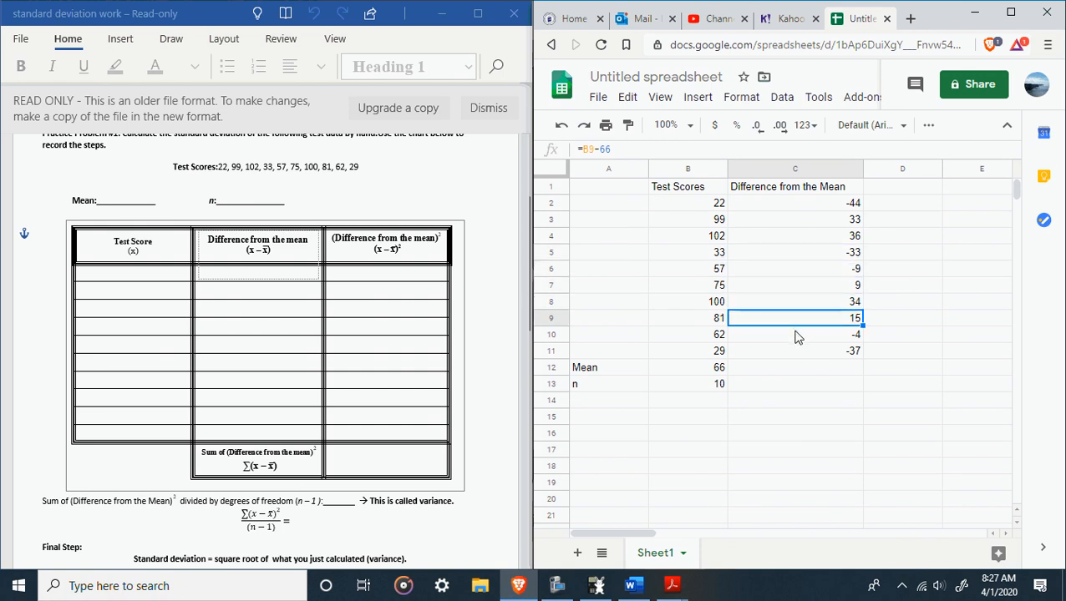
{"action": "left_click", "coordinate": [793, 337]}
{"action": "left_click", "coordinate": [794, 349]}
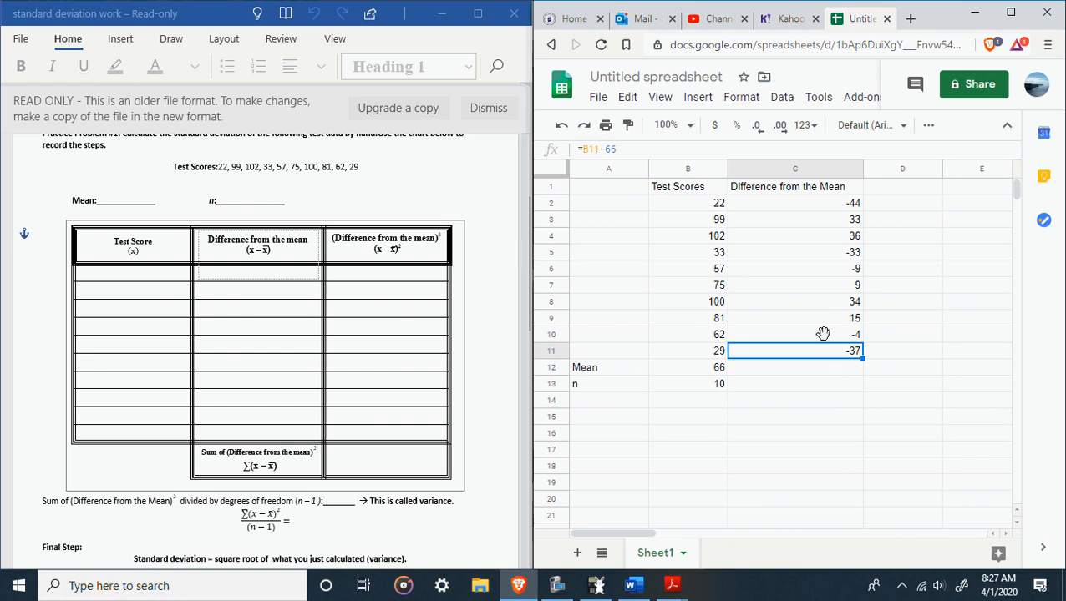
Look through the data sets of Practice Problem #2 on the worksheet's second page.
{"action": "scroll", "coordinate": [785, 285], "scroll_direction": "down", "scroll_amount": 1}
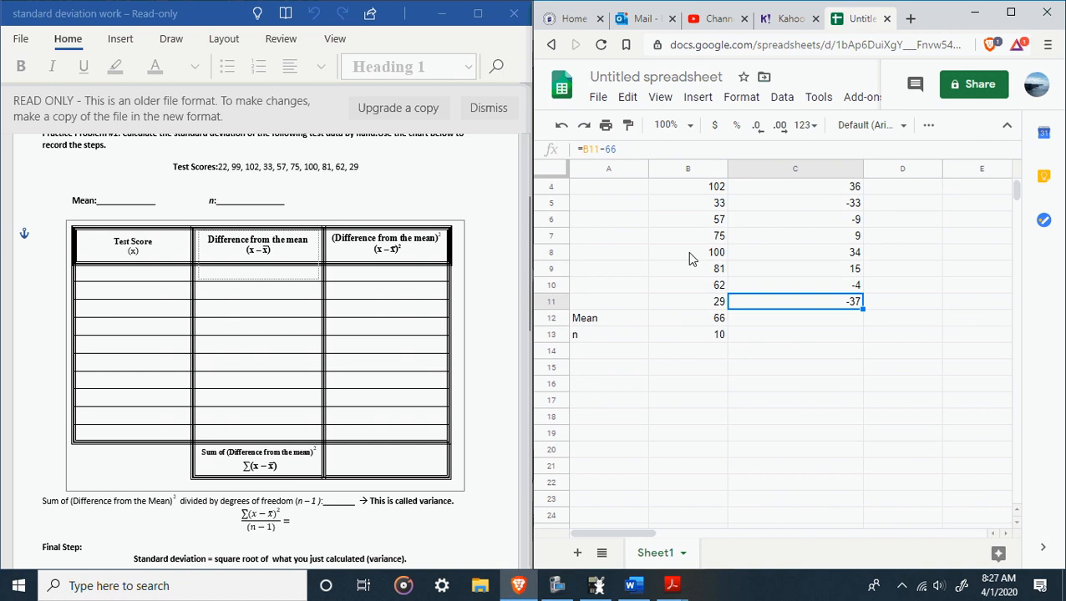
{"action": "scroll", "coordinate": [776, 288], "scroll_direction": "up", "scroll_amount": 1}
{"action": "scroll", "coordinate": [280, 311], "scroll_direction": "down", "scroll_amount": 10}
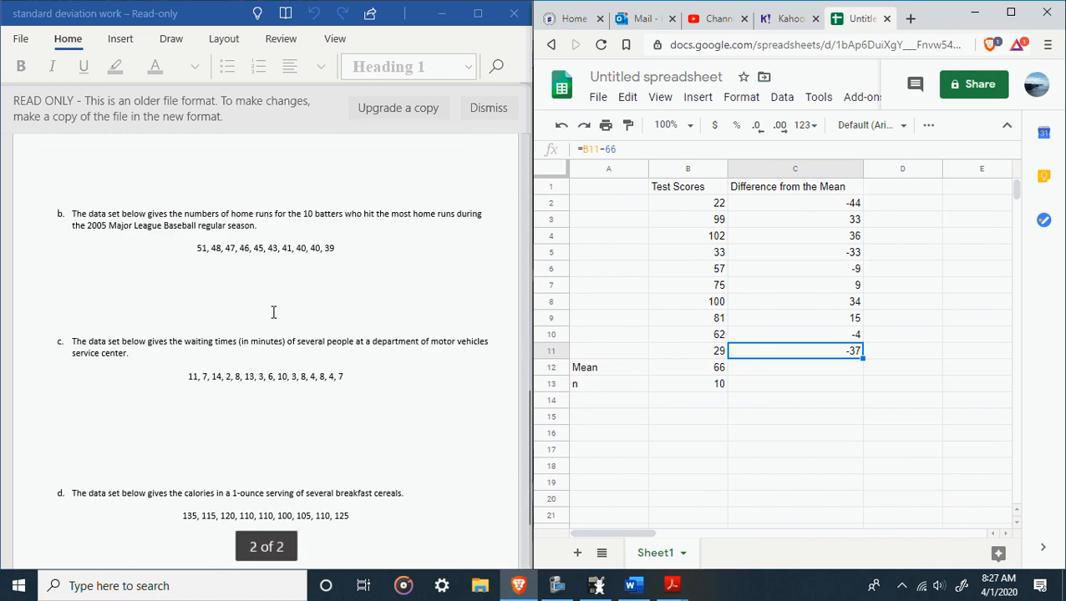
{"action": "scroll", "coordinate": [271, 311], "scroll_direction": "down", "scroll_amount": 2}
{"action": "scroll", "coordinate": [271, 311], "scroll_direction": "up", "scroll_amount": 9}
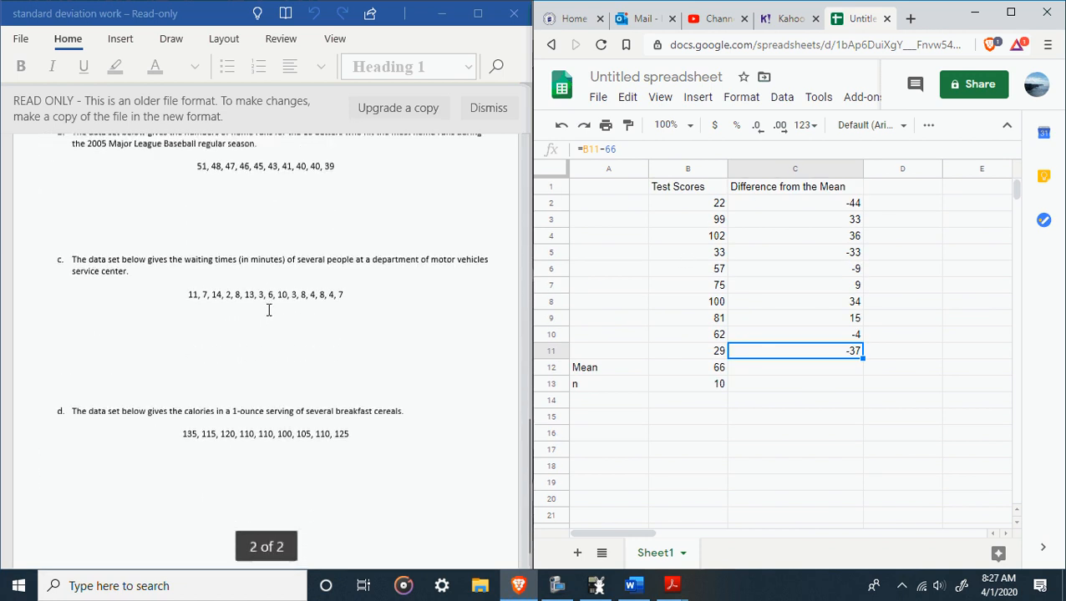
{"action": "scroll", "coordinate": [266, 305], "scroll_direction": "down", "scroll_amount": 8}
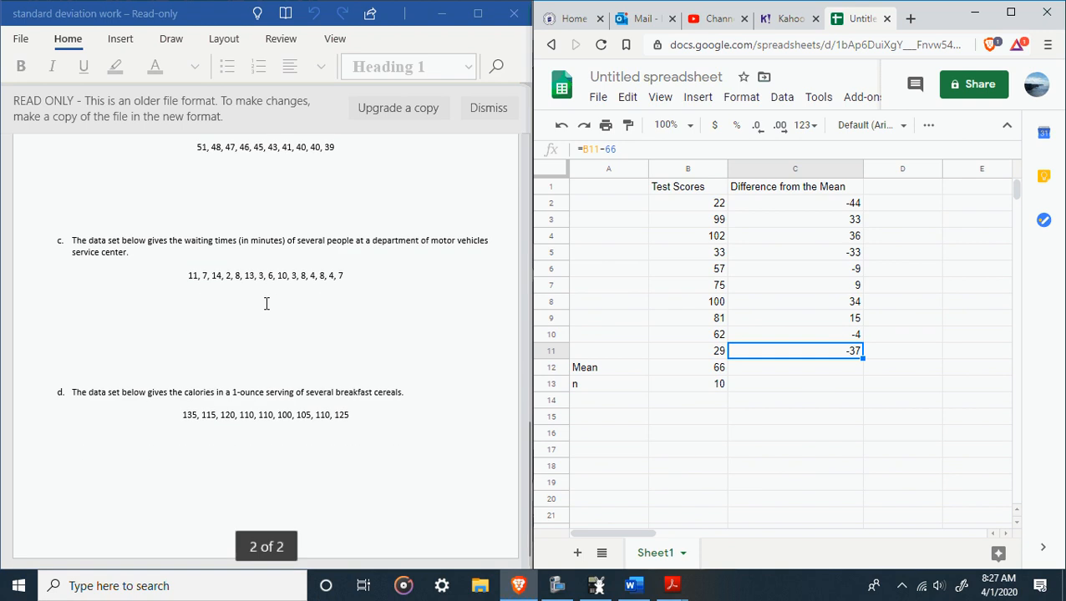
{"action": "scroll", "coordinate": [264, 301], "scroll_direction": "up", "scroll_amount": 4}
{"action": "scroll", "coordinate": [265, 301], "scroll_direction": "up", "scroll_amount": 1}
{"action": "scroll", "coordinate": [265, 301], "scroll_direction": "down", "scroll_amount": 2}
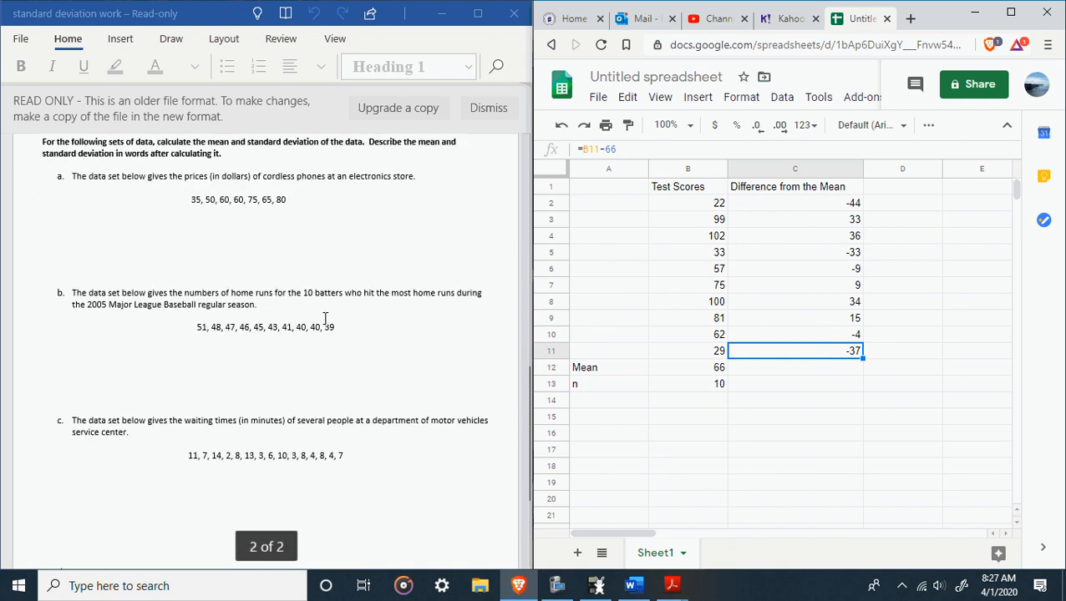
Clear the contents of cells A1 through C13, removing all test score data.
{"action": "left_click", "coordinate": [633, 190]}
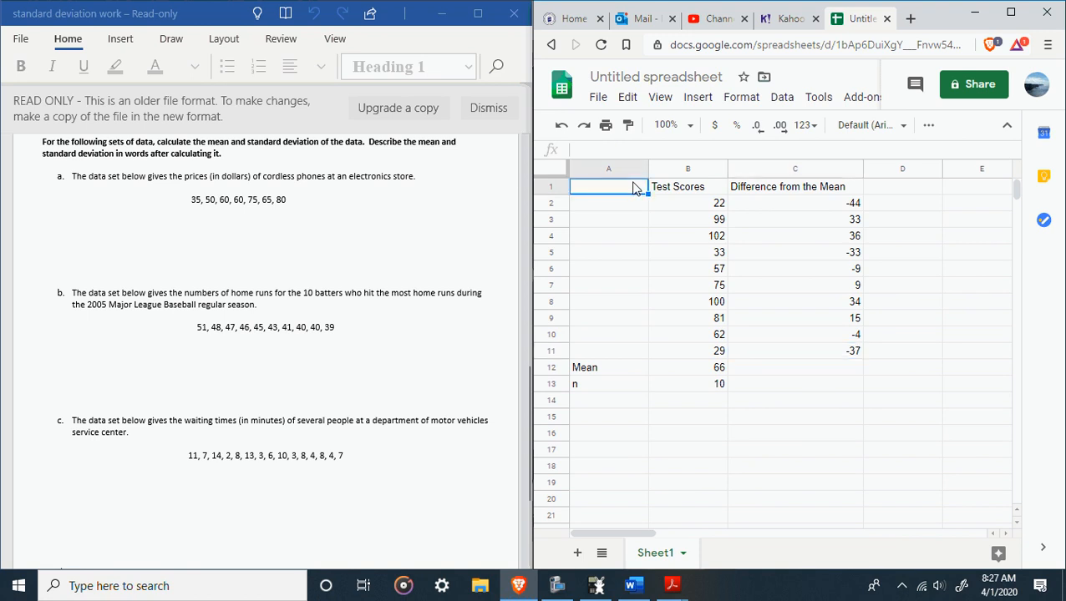
{"action": "left_click_drag", "start_coordinate": [622, 191], "coordinate": [808, 376]}
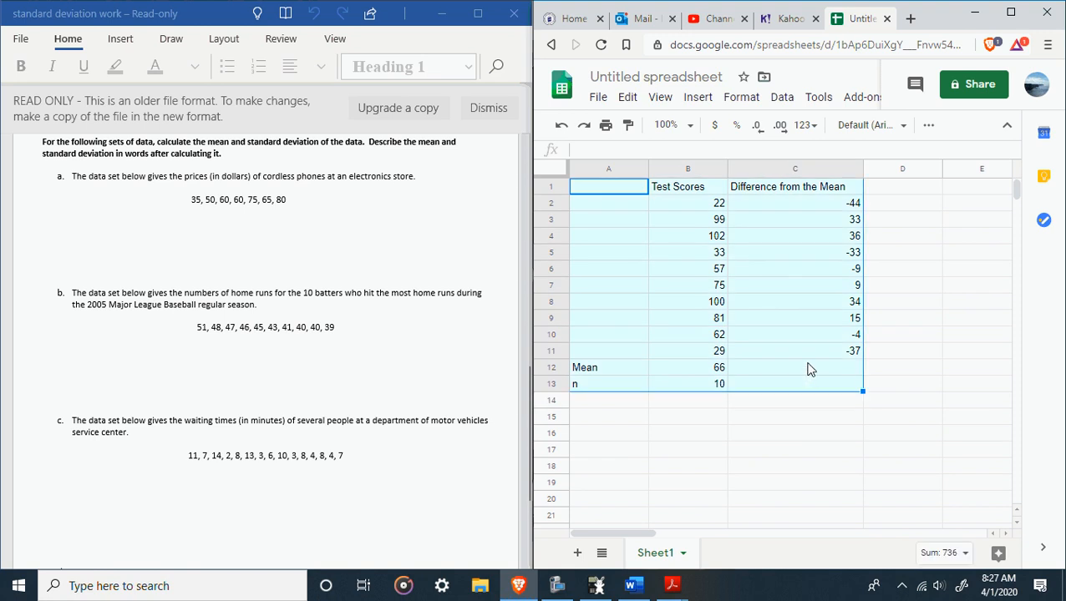
{"action": "key", "text": "Delete"}
Enter the column headings "Cost of Phones" in B1 and "Cost-Mean" in C1.
{"action": "key", "text": "Right"}
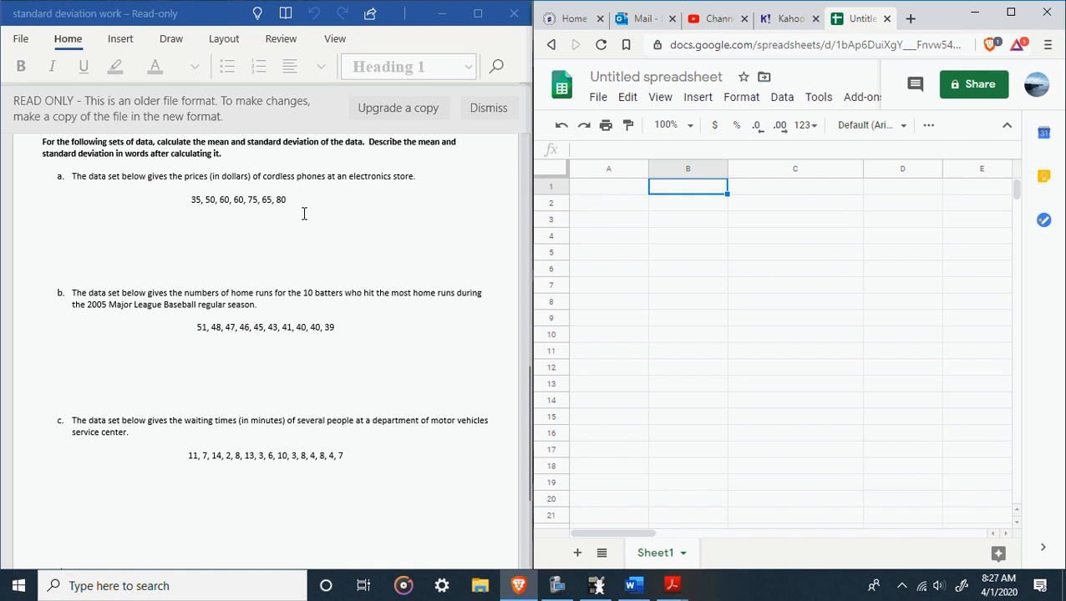
{"action": "type", "text": "Cos"}
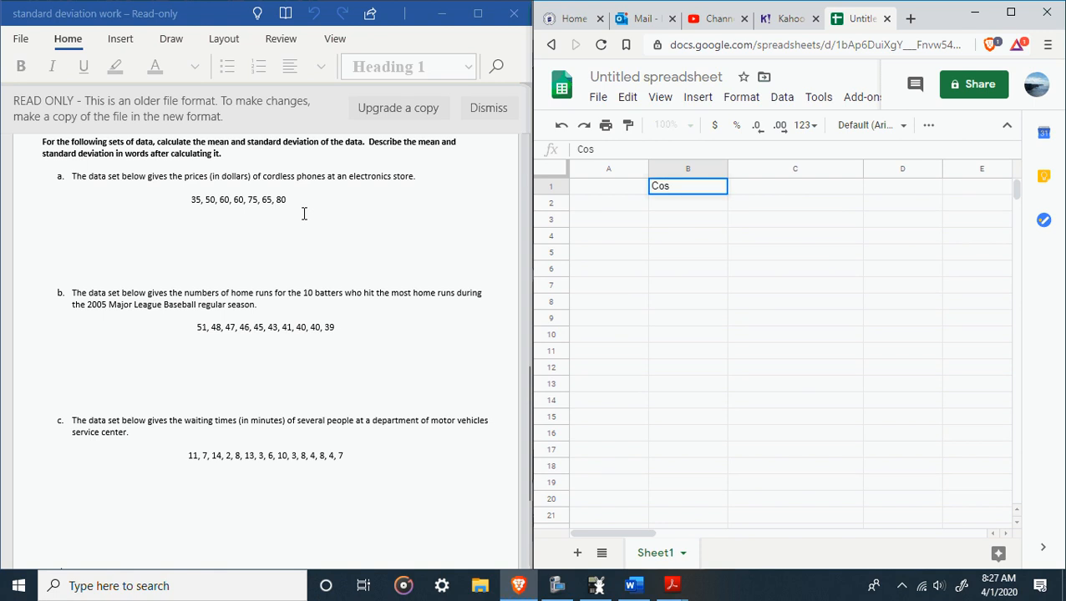
{"action": "type", "text": "t of Phones"}
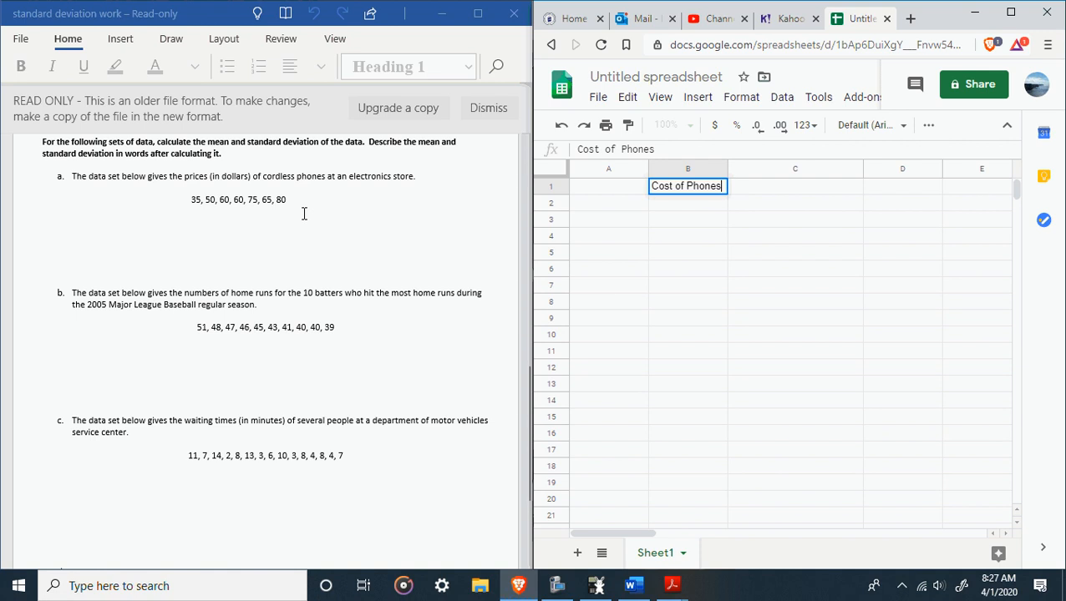
{"action": "key", "text": "Tab"}
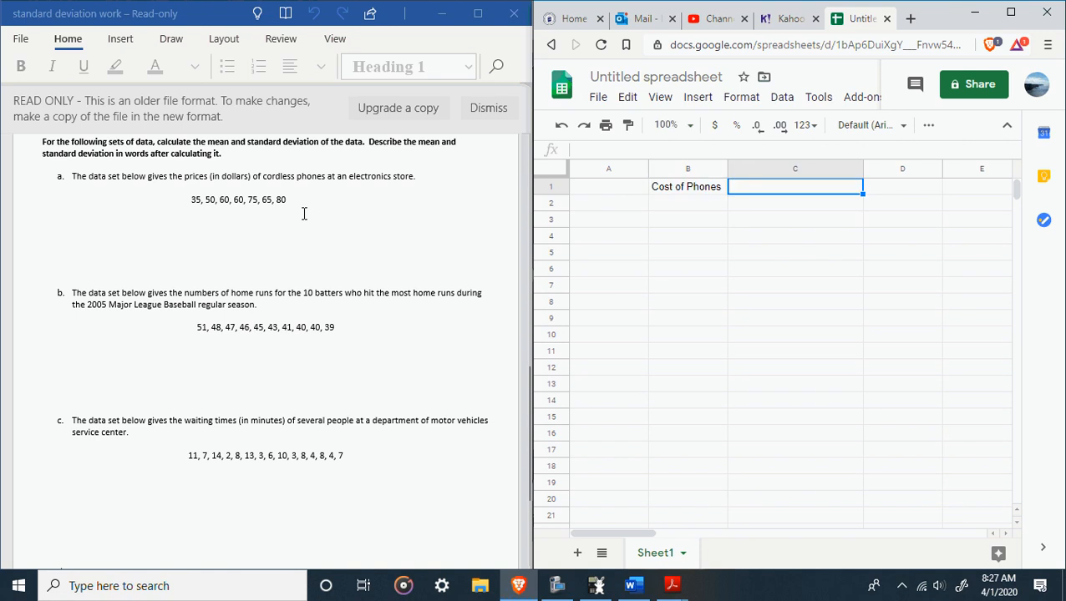
{"action": "type", "text": "Cost"}
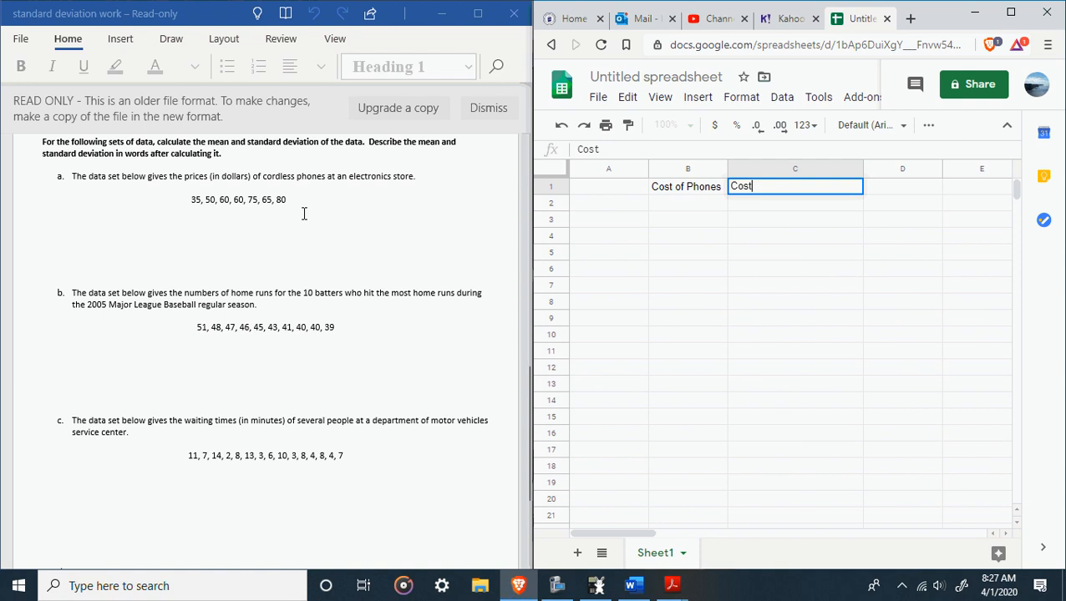
{"action": "scroll", "coordinate": [304, 214], "scroll_direction": "up", "scroll_amount": 10}
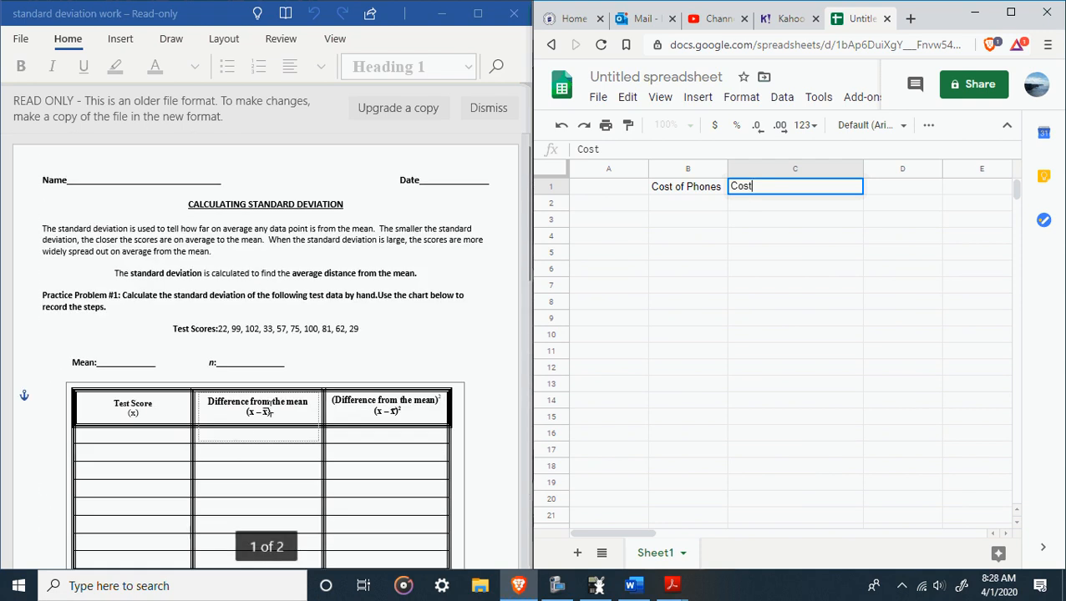
{"action": "scroll", "coordinate": [284, 430], "scroll_direction": "down", "scroll_amount": 10}
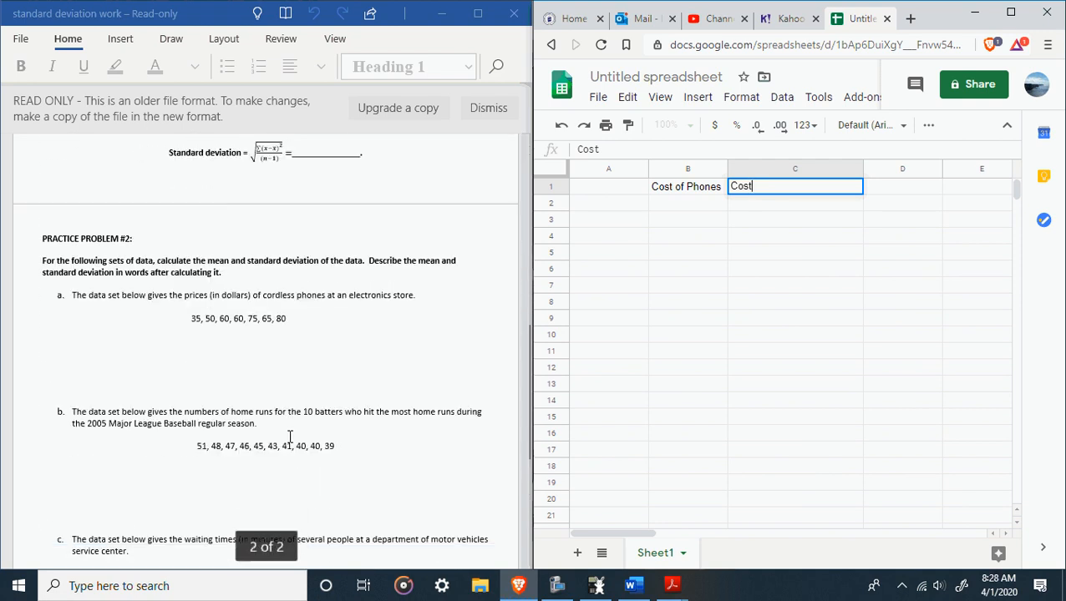
{"action": "scroll", "coordinate": [290, 437], "scroll_direction": "up", "scroll_amount": 3}
{"action": "scroll", "coordinate": [334, 436], "scroll_direction": "down", "scroll_amount": 5}
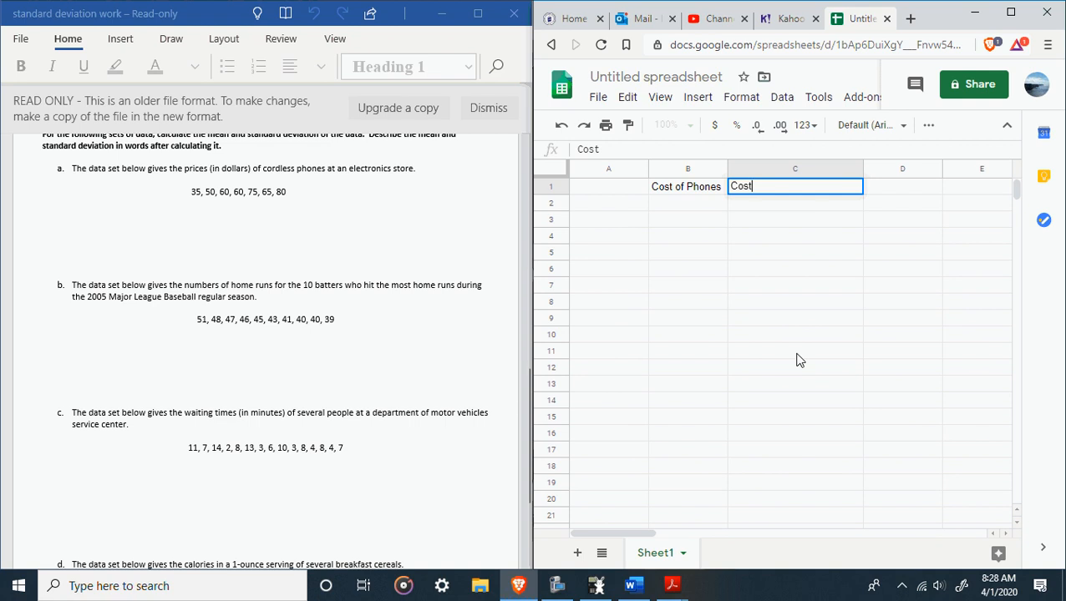
{"action": "type", "text": "Mean"}
{"action": "key", "text": "Return"}
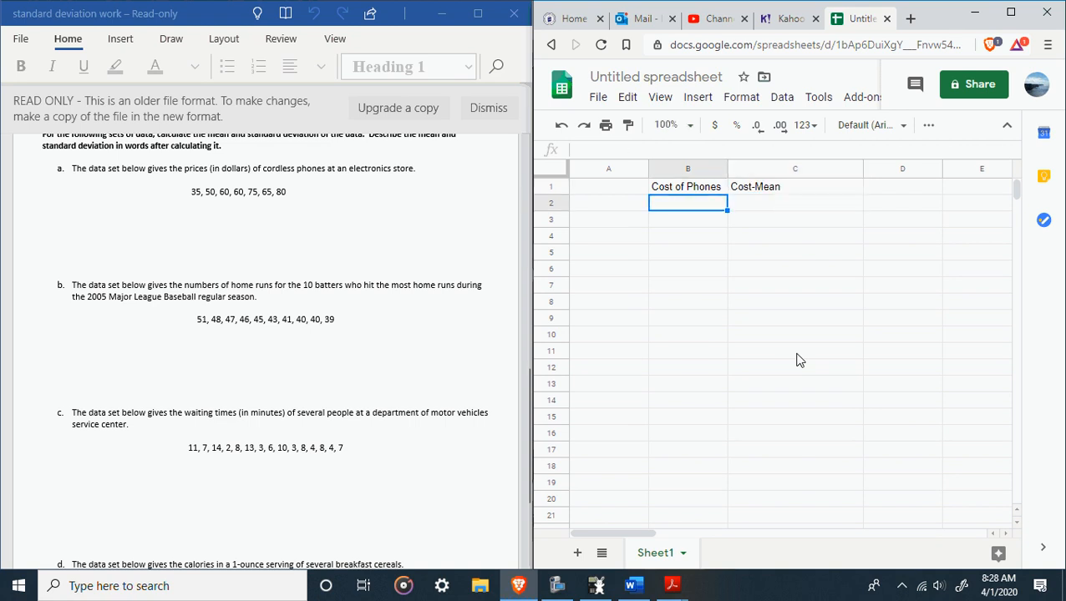
Enter the cordless phone prices 35, 50, 60, 60, 75, 65 and 80 in cells A2 through A8.
{"action": "key", "text": "Left"}
{"action": "type", "text": "35"}
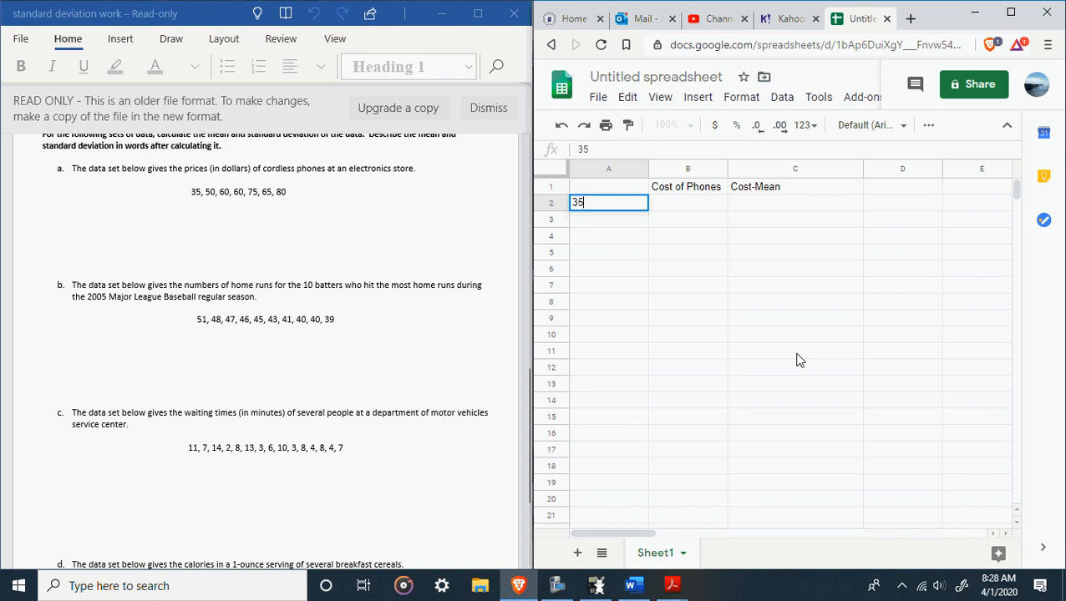
{"action": "key", "text": "Return"}
{"action": "type", "text": "50"}
{"action": "key", "text": "Return"}
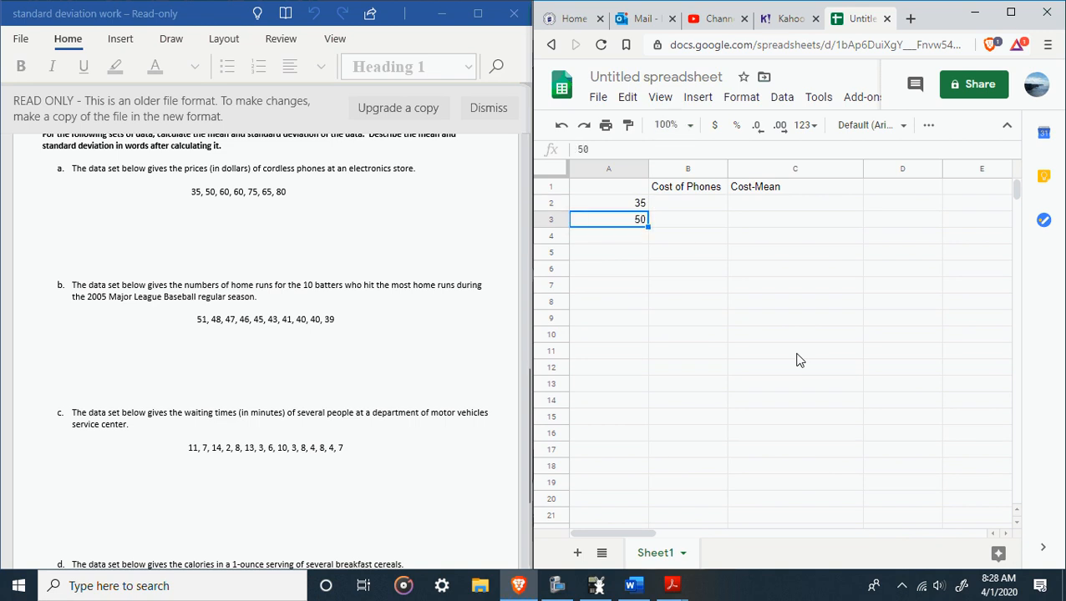
{"action": "key", "text": "Return"}
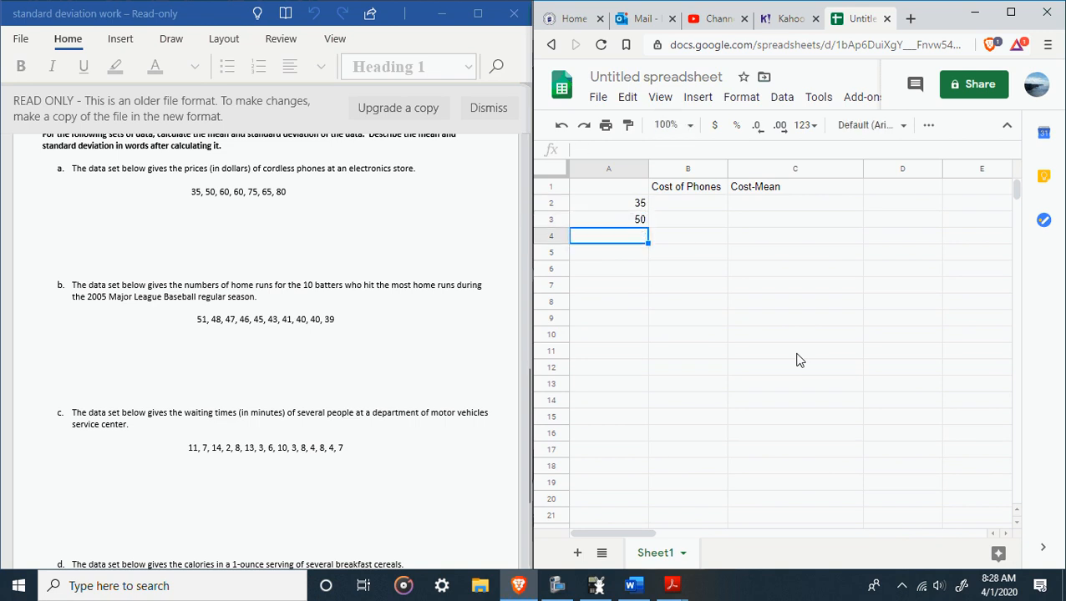
{"action": "type", "text": "60"}
{"action": "key", "text": "Return"}
{"action": "type", "text": "60"}
{"action": "key", "text": "Return"}
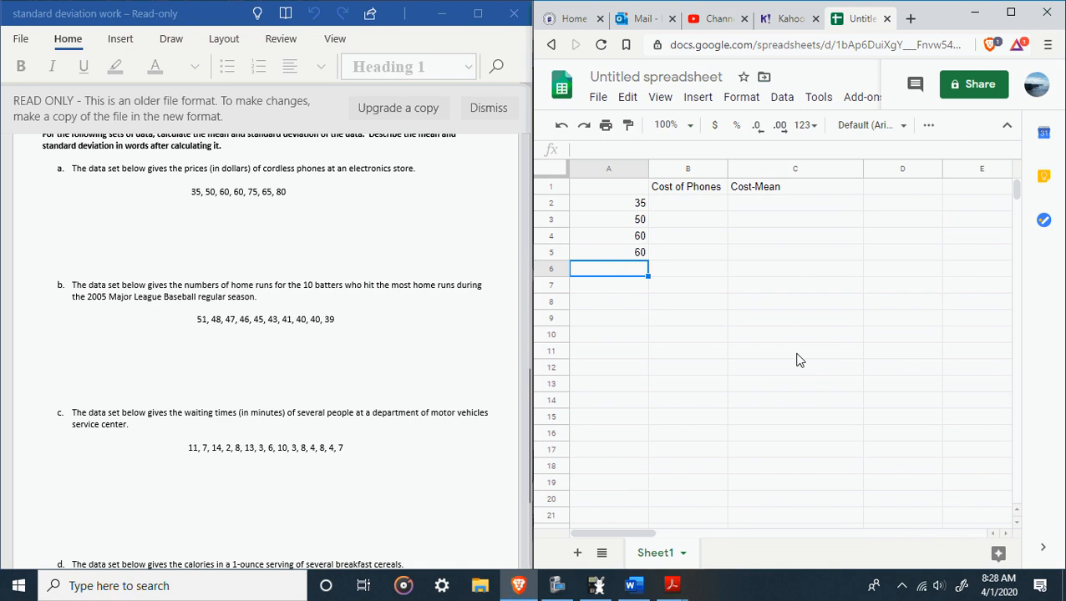
{"action": "type", "text": "\\"}
{"action": "type", "text": "75"}
{"action": "key", "text": "Return"}
{"action": "type", "text": "6"}
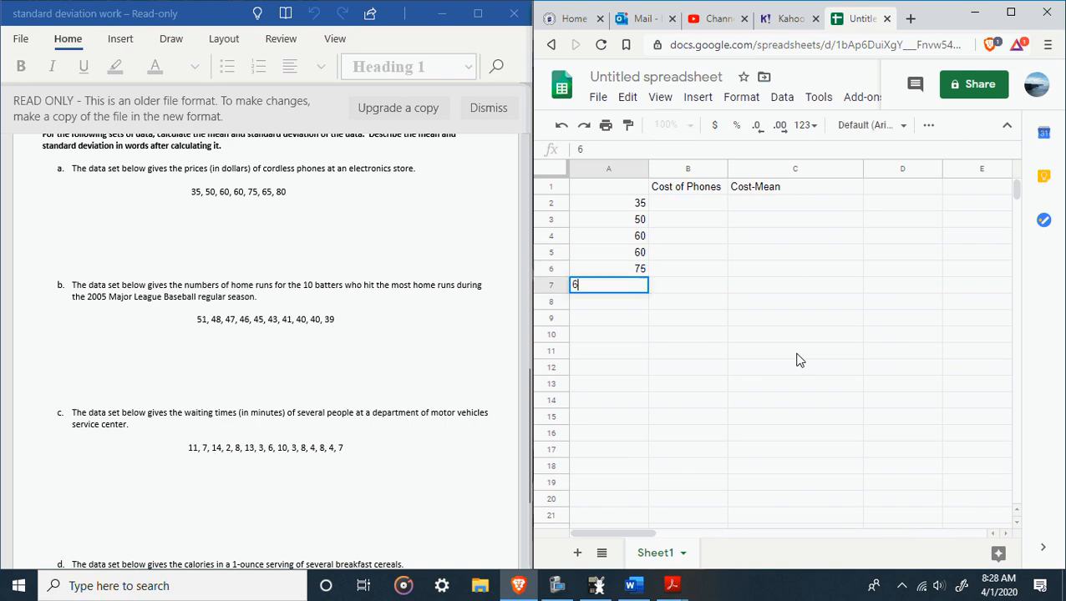
{"action": "type", "text": "5"}
{"action": "key", "text": "Return"}
{"action": "type", "text": "80"}
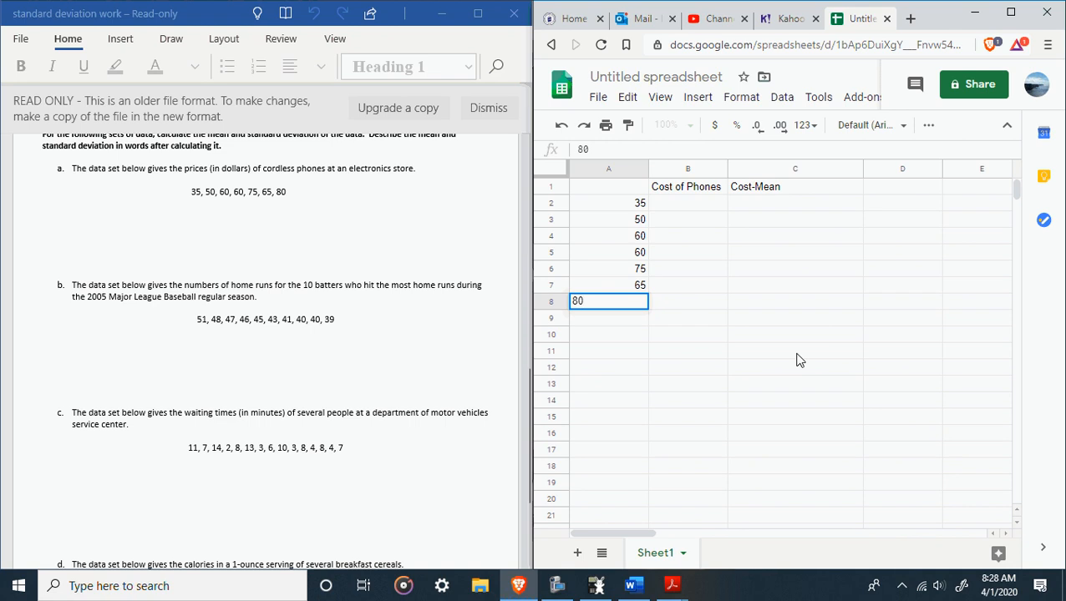
{"action": "key", "text": "Return"}
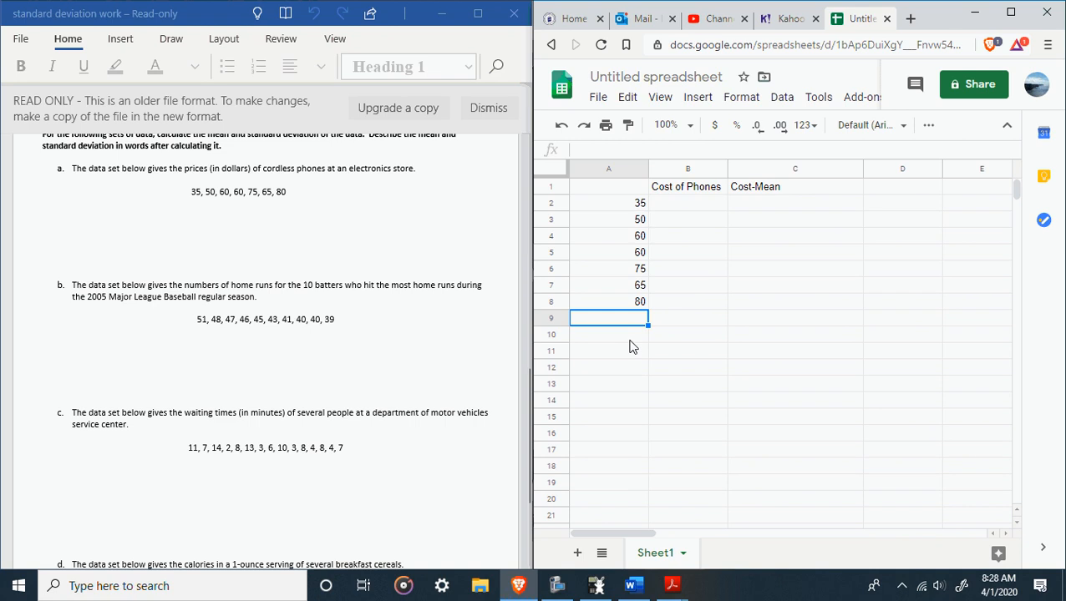
Copy the phone prices in A2 through A8 into the Cost of Phones column, starting at B2.
{"action": "left_click_drag", "start_coordinate": [628, 207], "coordinate": [635, 305]}
{"action": "right_click", "coordinate": [634, 249]}
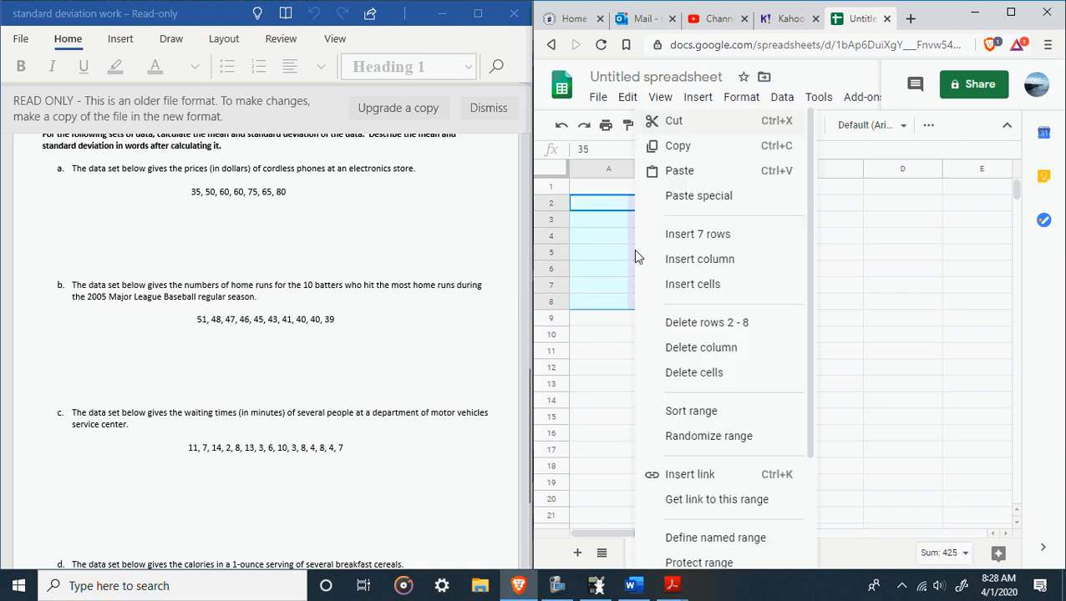
{"action": "left_click", "coordinate": [675, 147]}
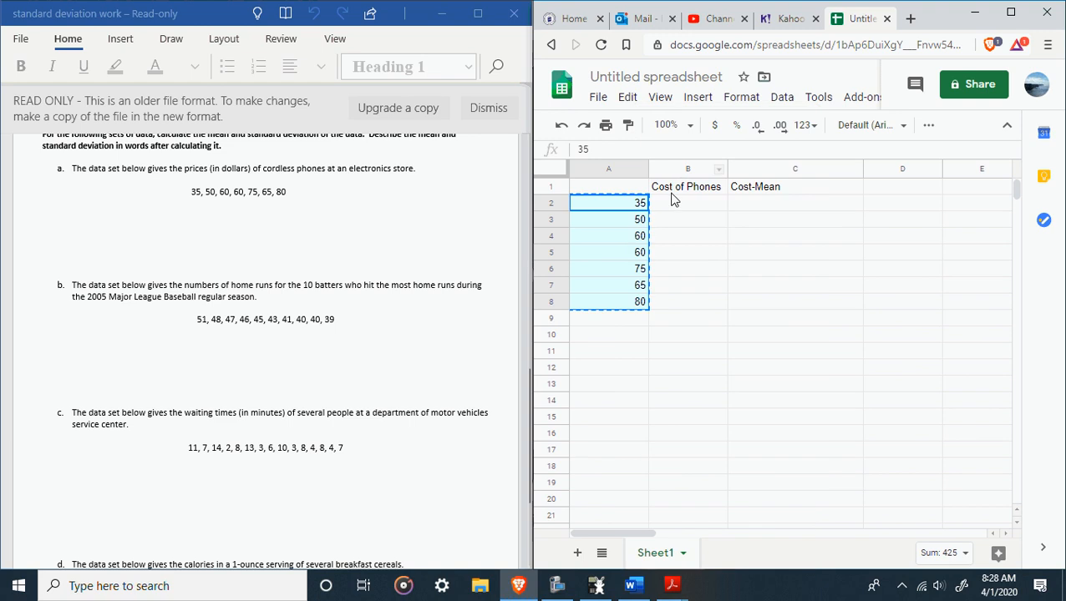
{"action": "left_click", "coordinate": [672, 205]}
{"action": "right_click", "coordinate": [673, 206]}
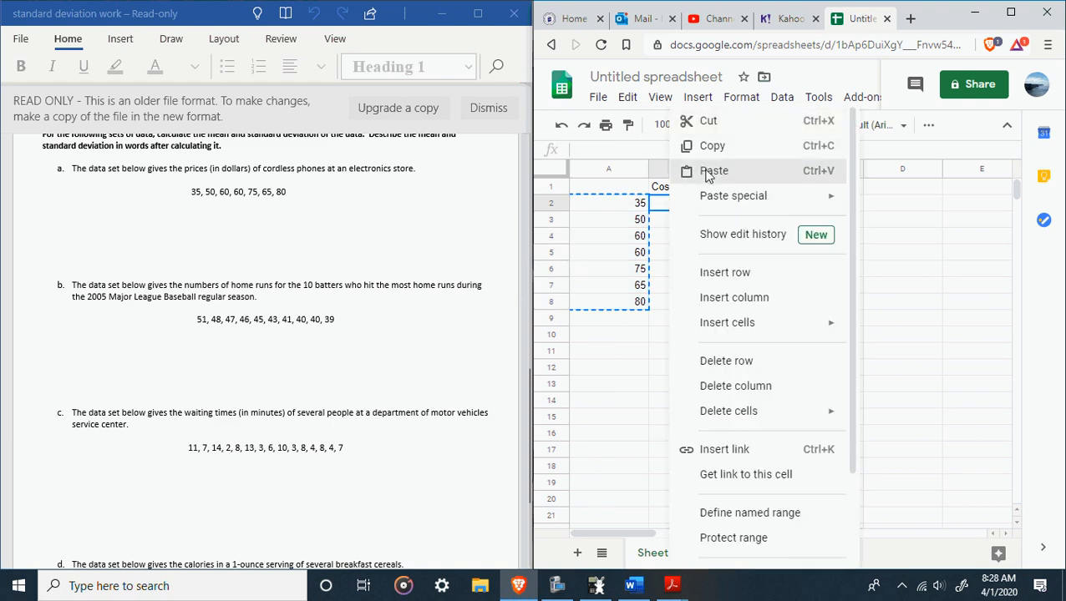
{"action": "left_click", "coordinate": [700, 171]}
{"action": "left_click", "coordinate": [954, 218]}
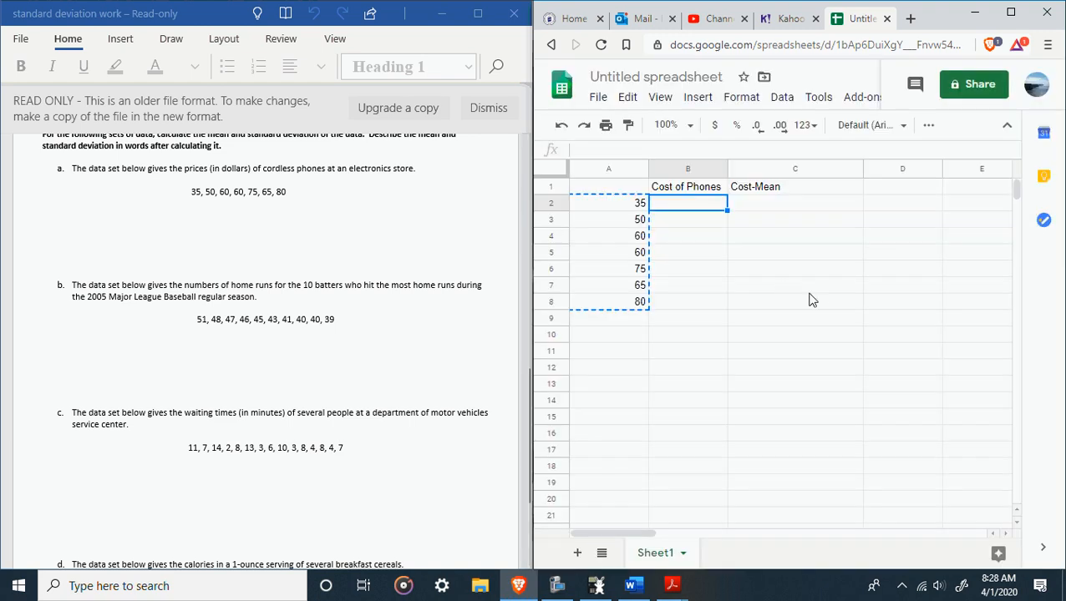
{"action": "key", "text": "ctrl+v"}
{"action": "left_click", "coordinate": [629, 207]}
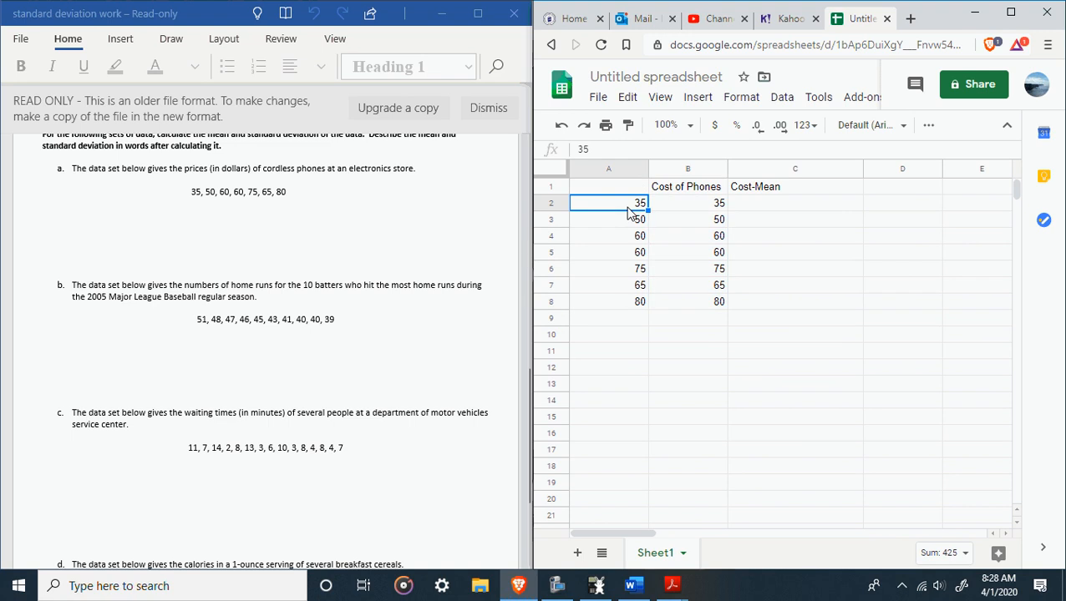
Delete the duplicate phone prices from cells A2 through A8, keeping the Cost of Phones column.
{"action": "key", "text": "Down"}
{"action": "key", "text": "Delete"}
{"action": "key", "text": "Down"}
{"action": "key", "text": "Delete"}
{"action": "key", "text": "Down"}
{"action": "key", "text": "Delete"}
{"action": "key", "text": "Down"}
{"action": "key", "text": "Delete"}
{"action": "key", "text": "Down"}
{"action": "key", "text": "Delete"}
{"action": "key", "text": "Down"}
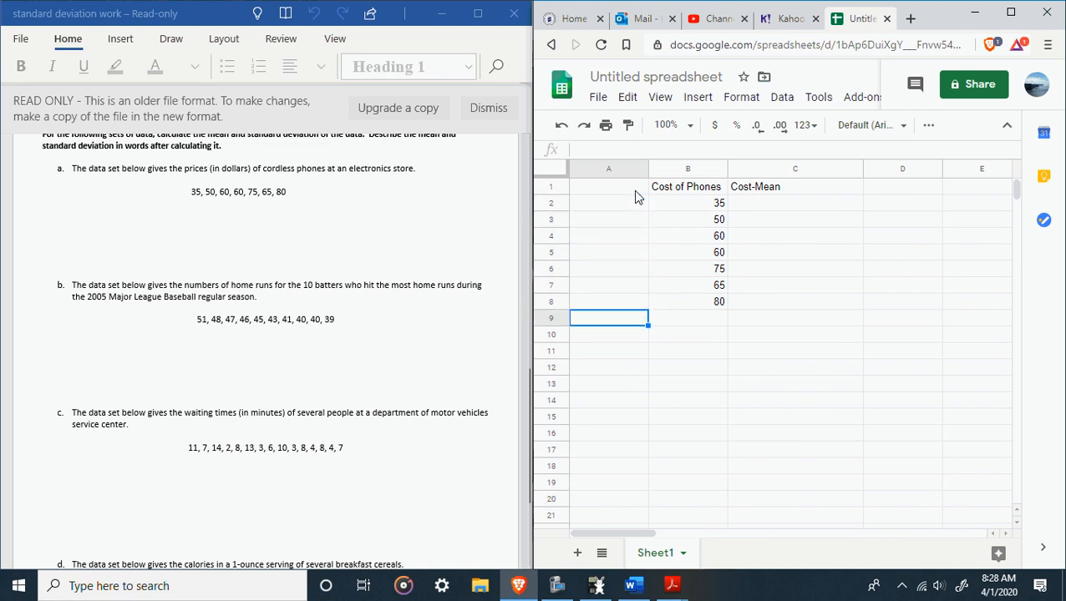
{"action": "key", "text": "Right"}
{"action": "key", "text": "Right"}
{"action": "key", "text": "Up"}
{"action": "key", "text": "Up"}
{"action": "key", "text": "Up"}
{"action": "key", "text": "Up"}
{"action": "key", "text": "Down"}
{"action": "key", "text": "Down"}
{"action": "key", "text": "Down"}
{"action": "key", "text": "Down"}
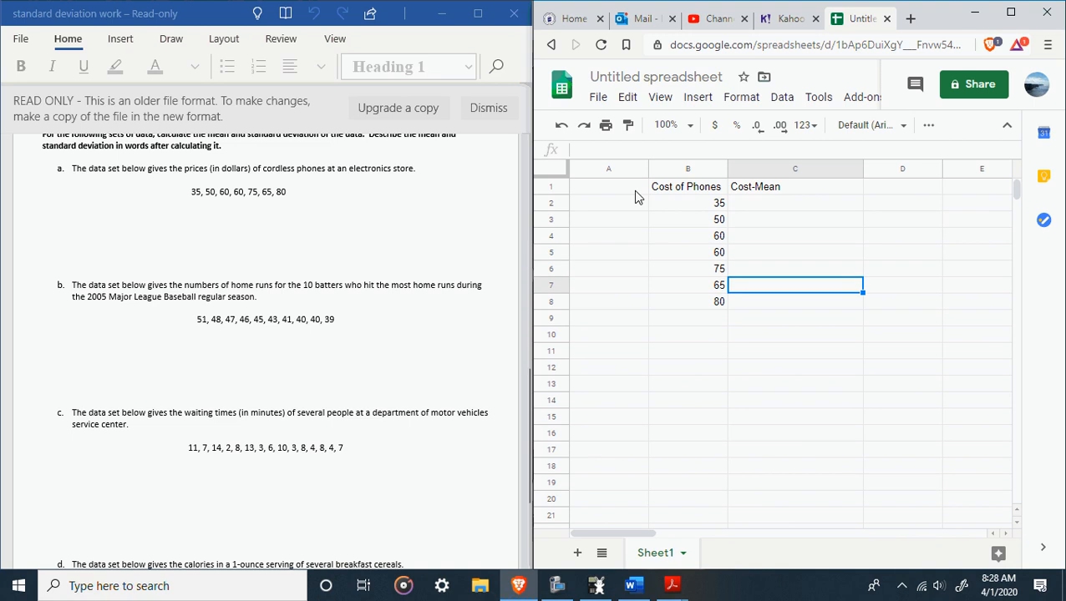
{"action": "key", "text": "Left"}
{"action": "key", "text": "Left"}
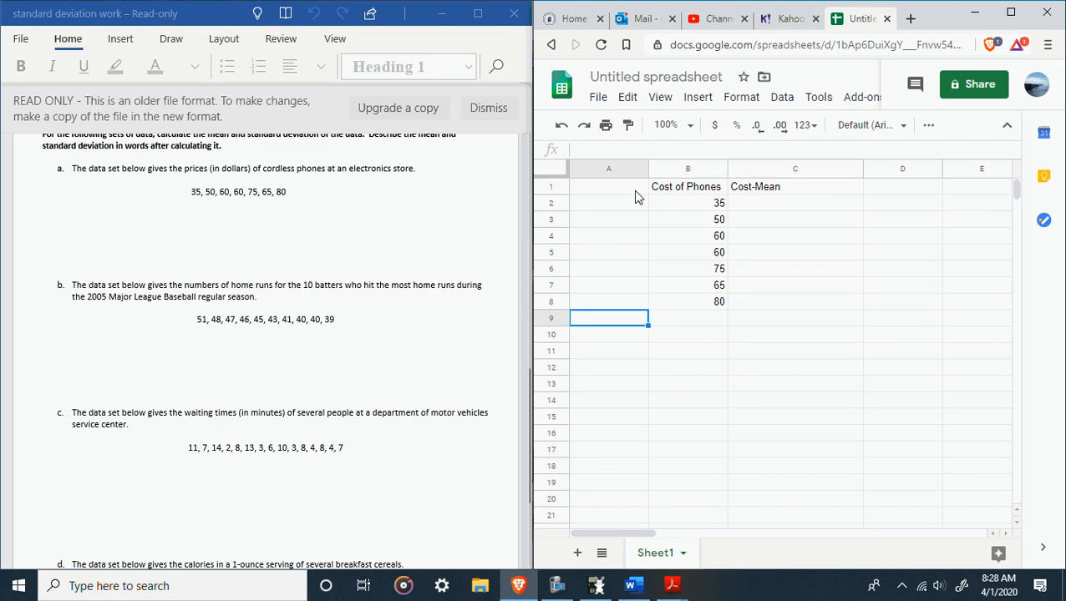
Enter the row labels "Mean" in A9 and "n" in A10.
{"action": "type", "text": "Mean"}
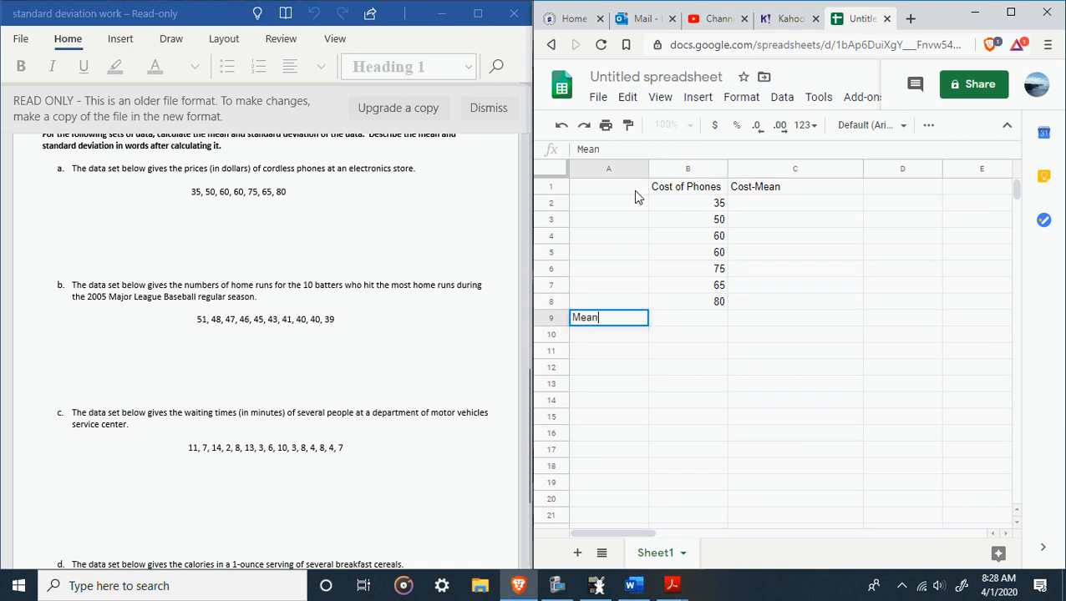
{"action": "key", "text": "Return"}
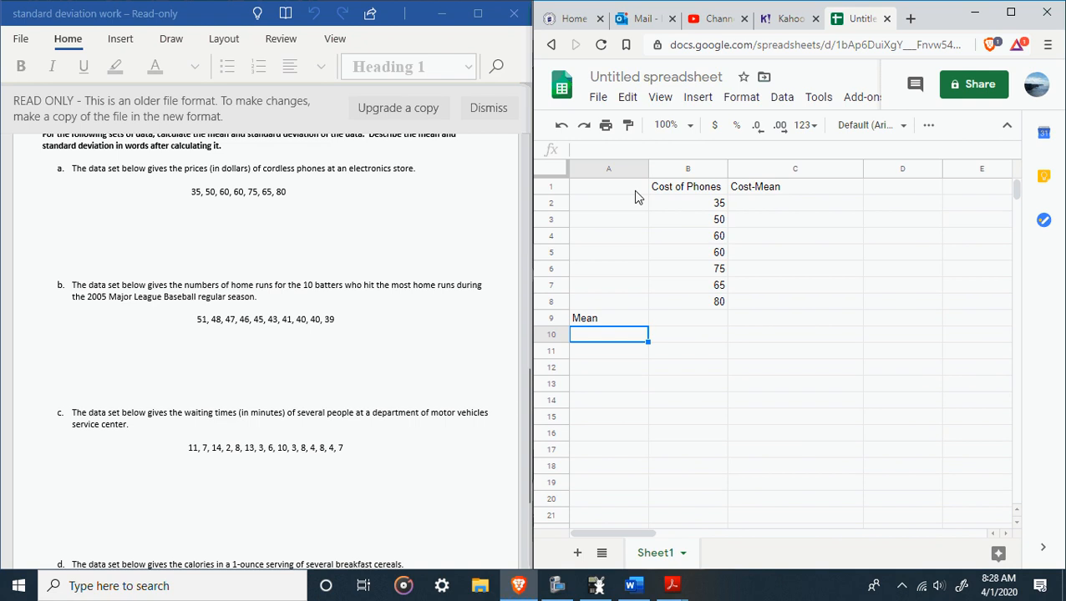
{"action": "type", "text": "n"}
{"action": "key", "text": "Tab"}
Calculate the mean phone cost in B9 with the AVERAGE function over B2:B8.
{"action": "key", "text": "Up"}
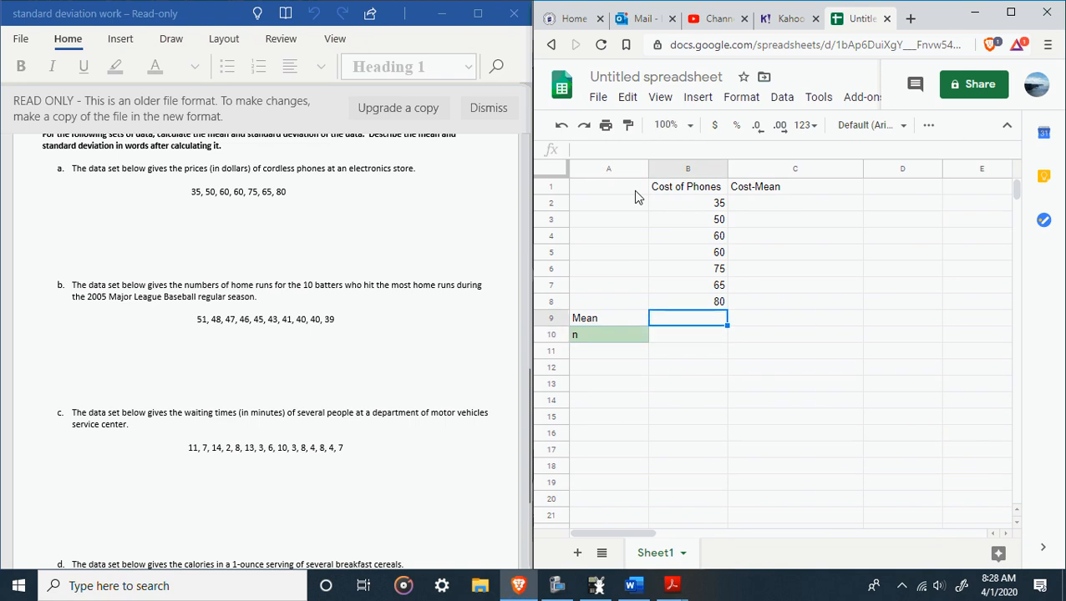
{"action": "type", "text": "="}
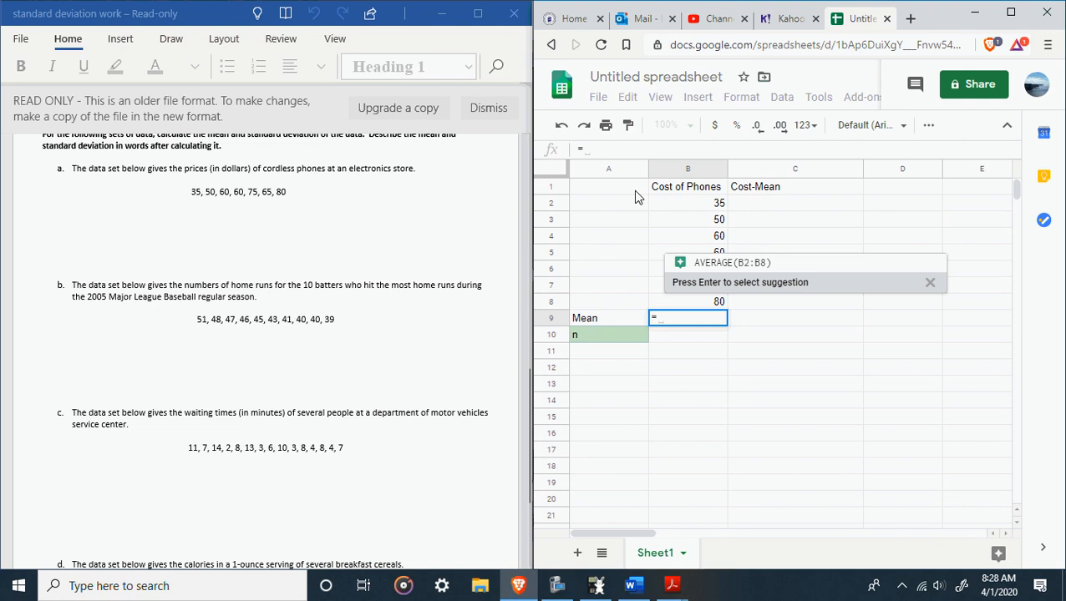
{"action": "type", "text": "avera"}
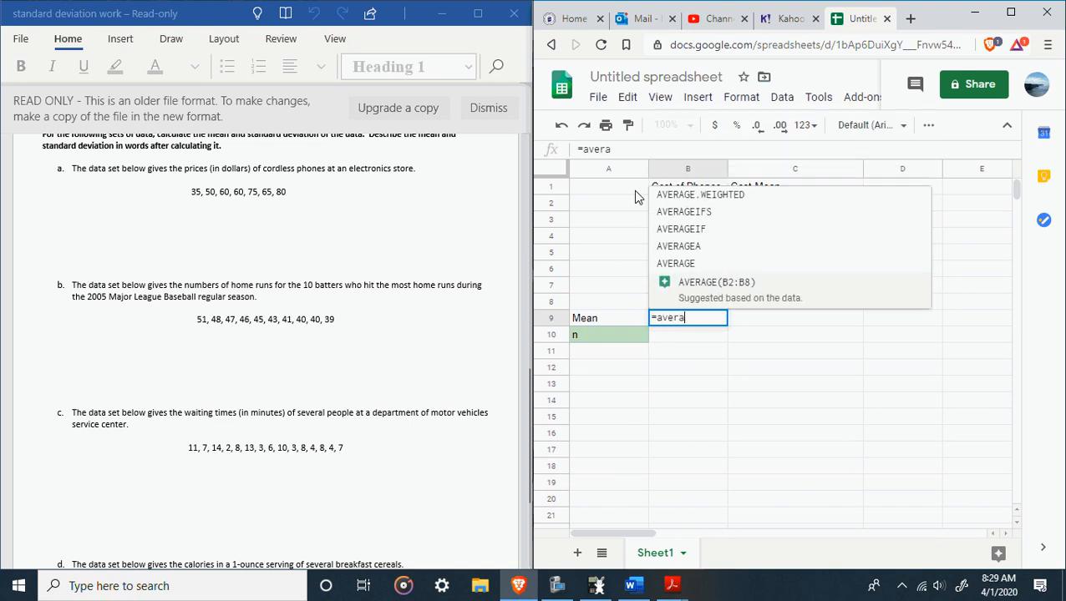
{"action": "left_click", "coordinate": [675, 263]}
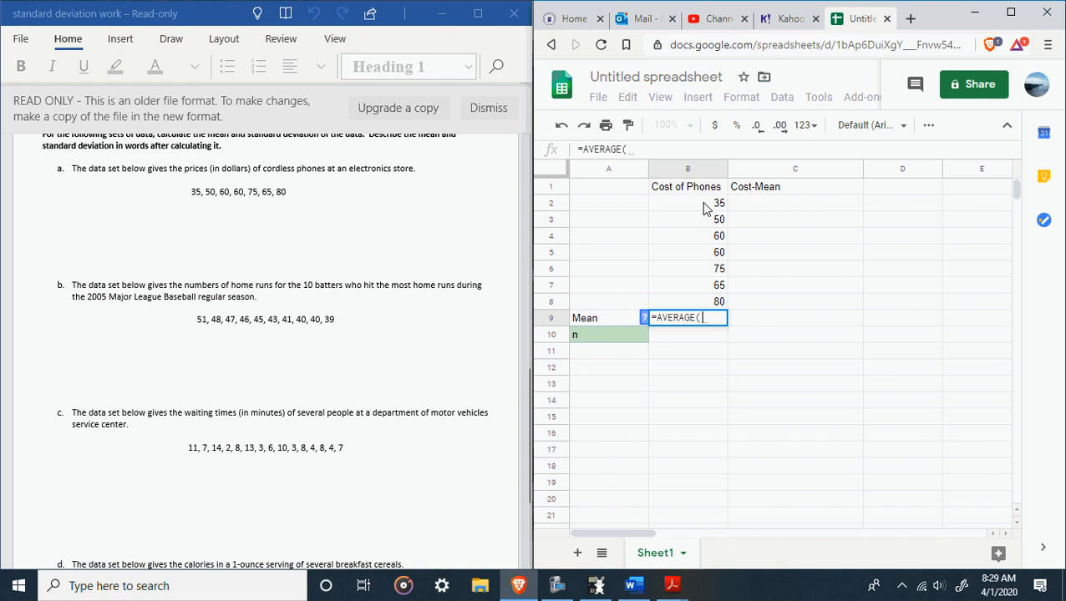
{"action": "left_click", "coordinate": [704, 206]}
{"action": "left_click_drag", "start_coordinate": [705, 206], "coordinate": [710, 304]}
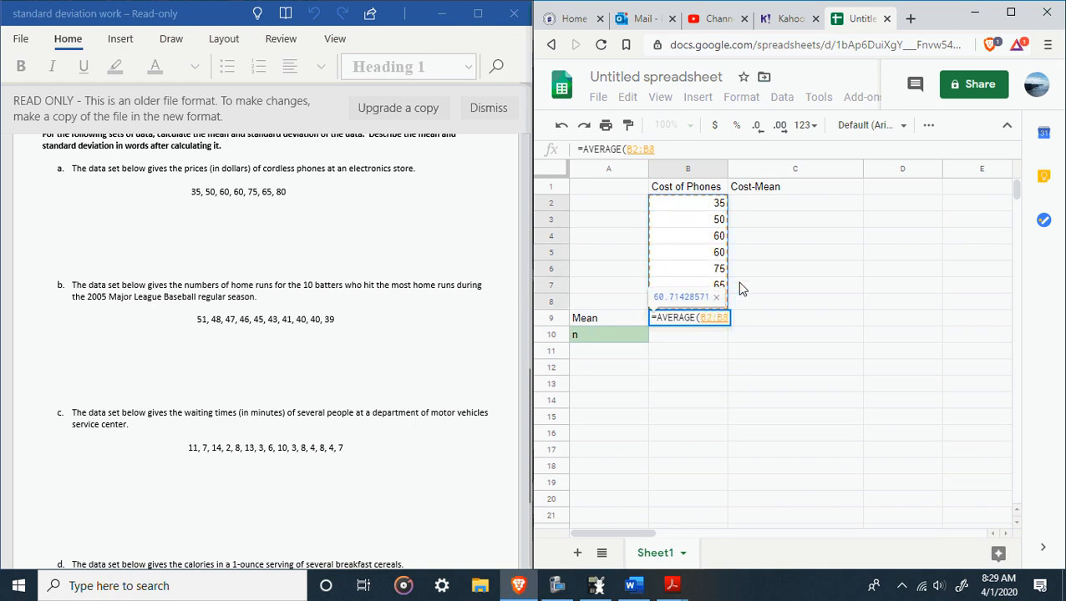
{"action": "key", "text": "Return"}
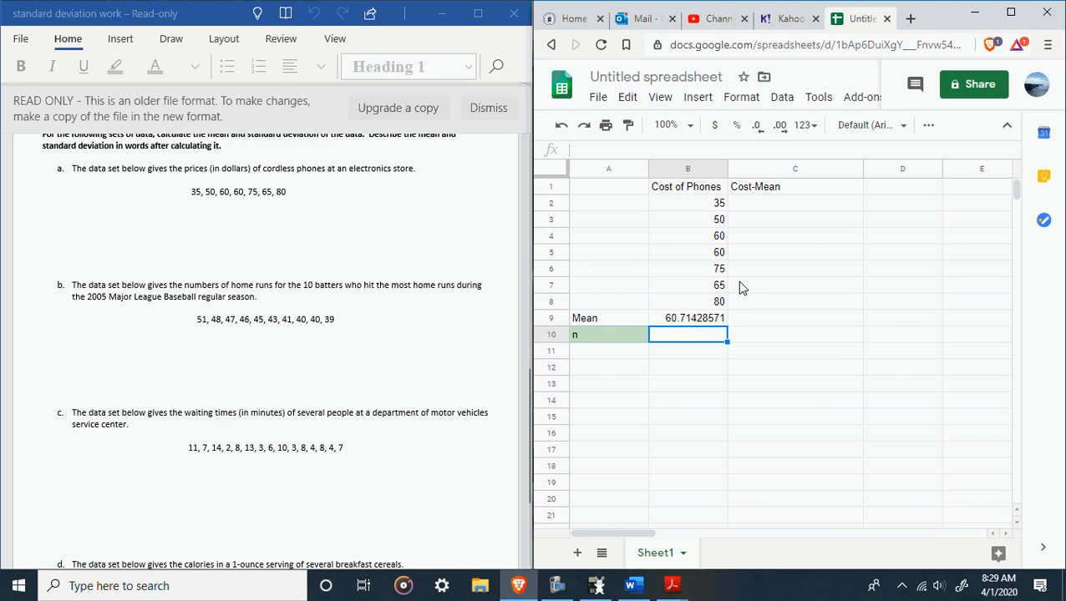
Calculate the number of phone prices in B10 with the COUNT function over B2:B8.
{"action": "type", "text": "="}
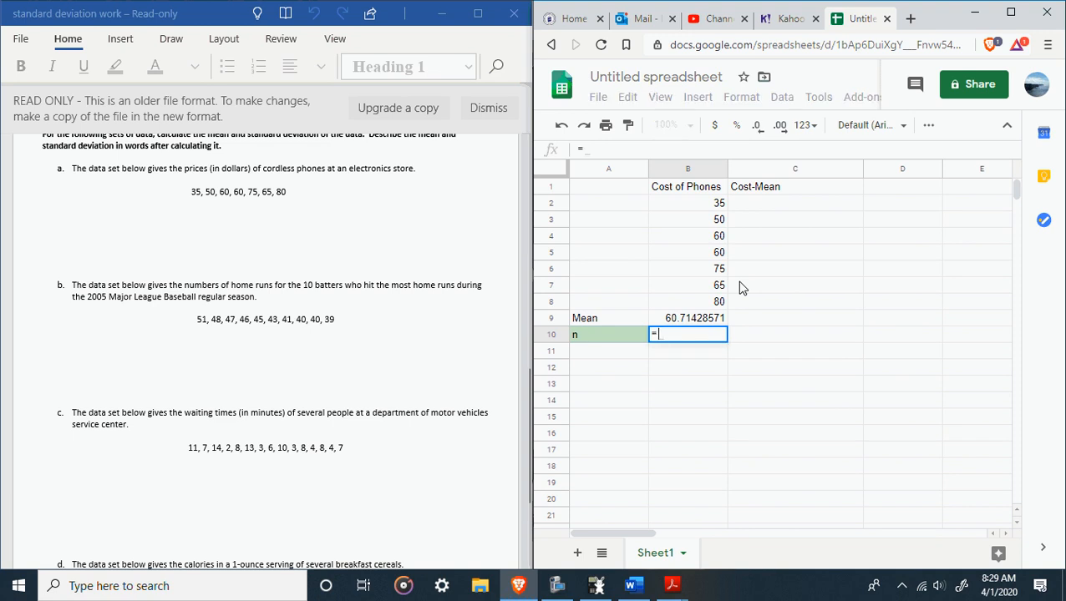
{"action": "type", "text": "count"}
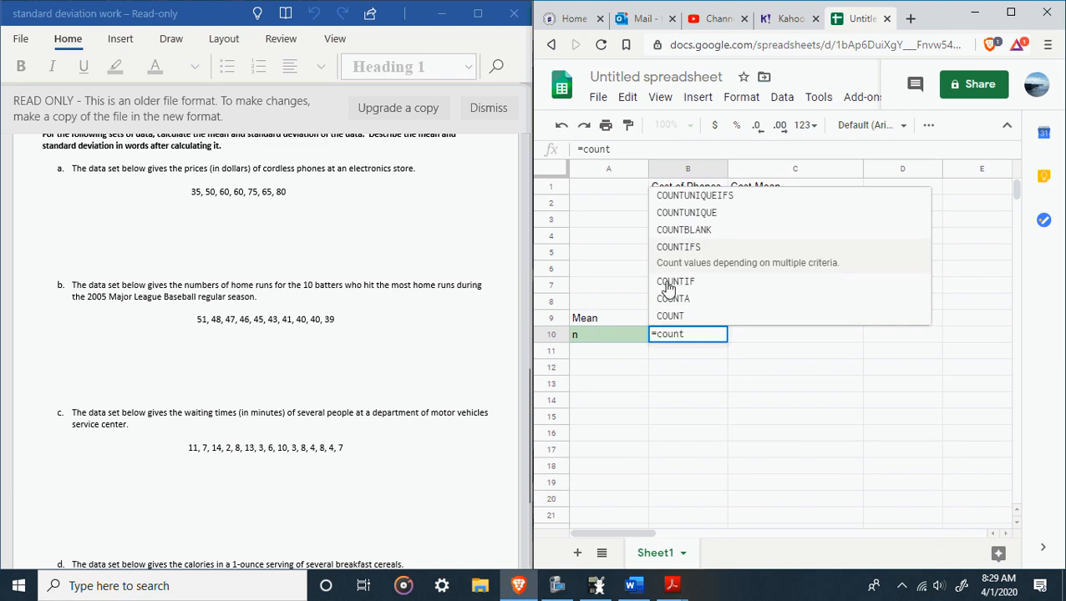
{"action": "left_click", "coordinate": [704, 314]}
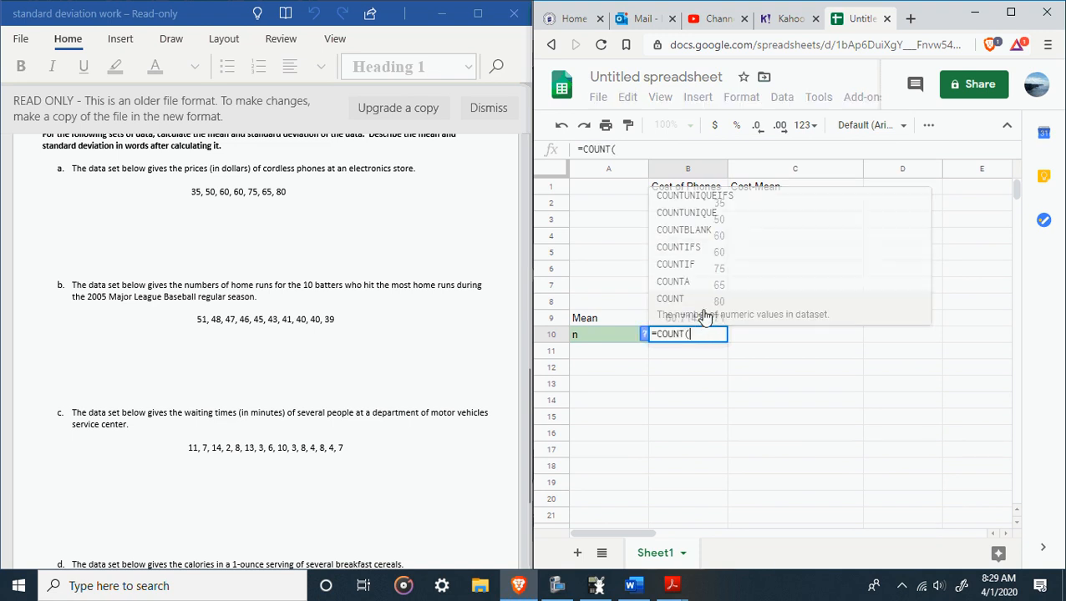
{"action": "left_click_drag", "start_coordinate": [719, 201], "coordinate": [723, 304]}
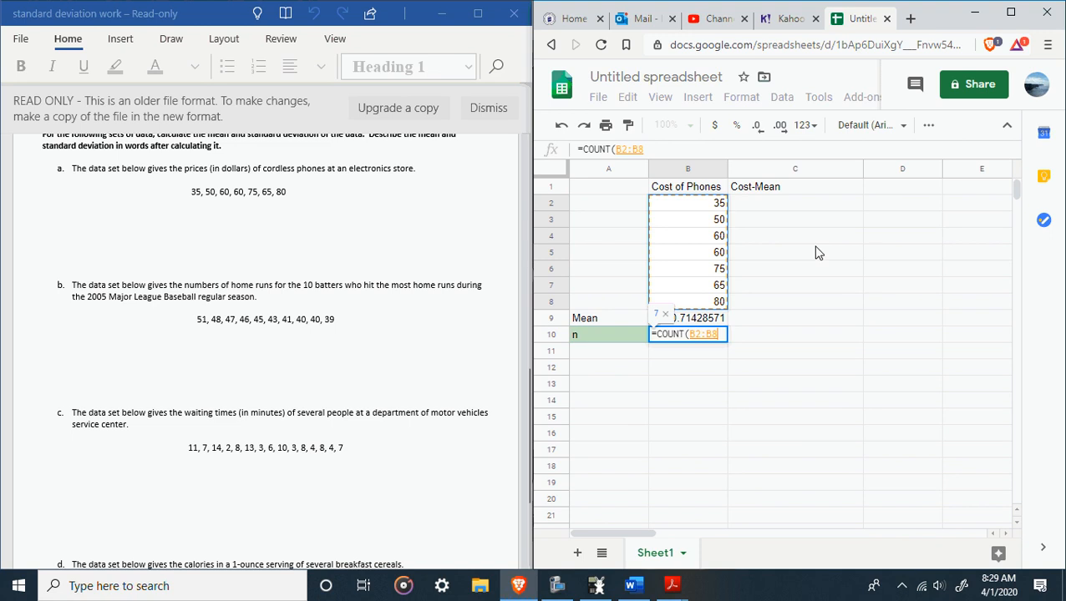
{"action": "key", "text": "Return"}
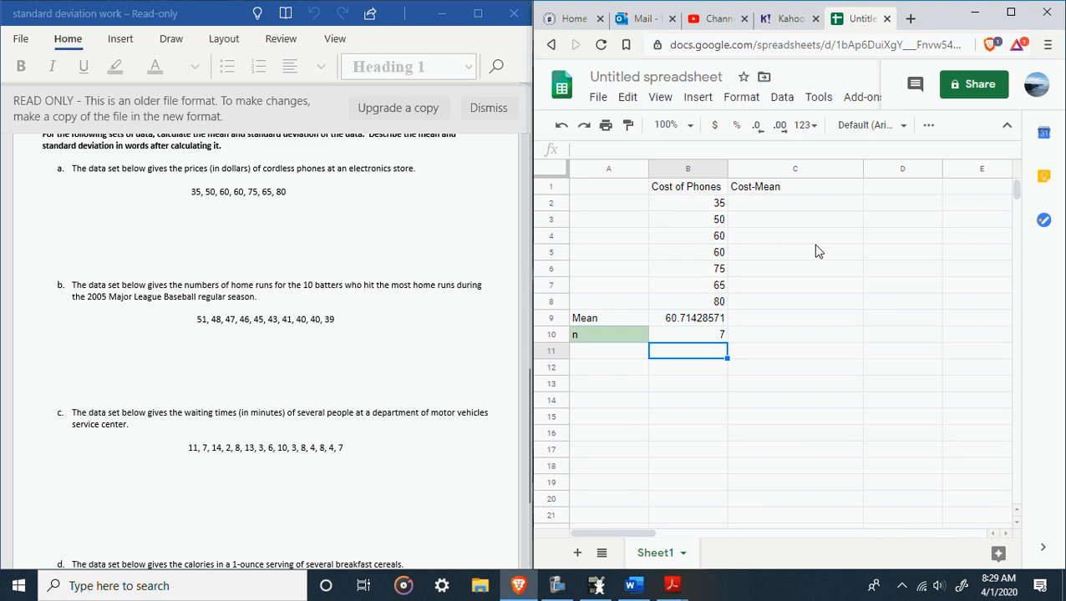
Enter the formula =B2-60.71 in C2 to subtract the mean from the first phone price.
{"action": "key", "text": "Right"}
{"action": "key", "text": "Up"}
{"action": "key", "text": "Up"}
{"action": "key", "text": "Up"}
{"action": "key", "text": "Up"}
{"action": "key", "text": "Up"}
{"action": "key", "text": "Up"}
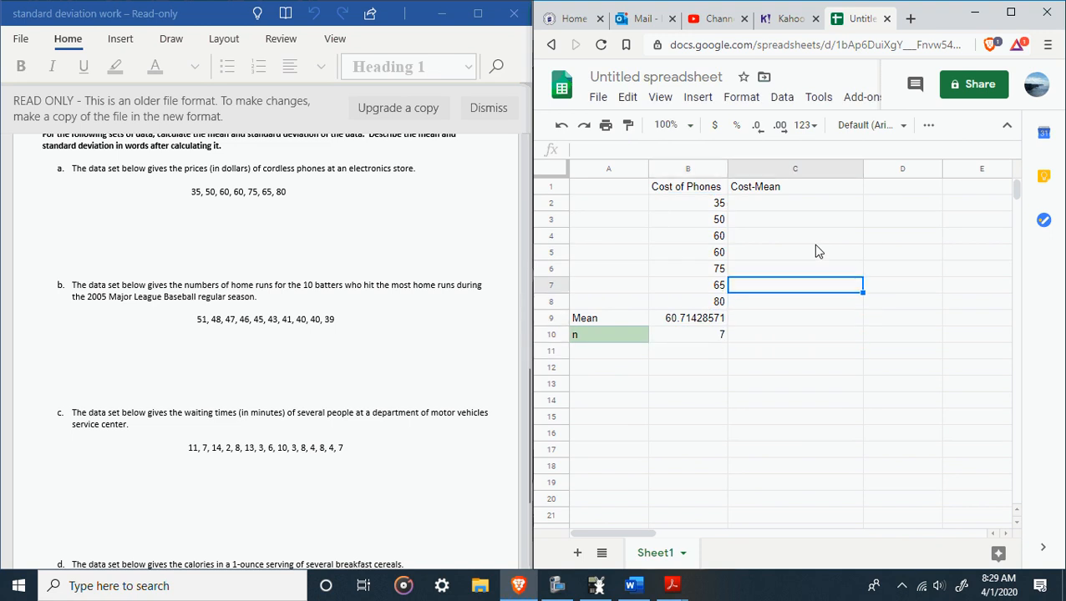
{"action": "key", "text": "Up"}
{"action": "key", "text": "Up"}
{"action": "key", "text": "Up"}
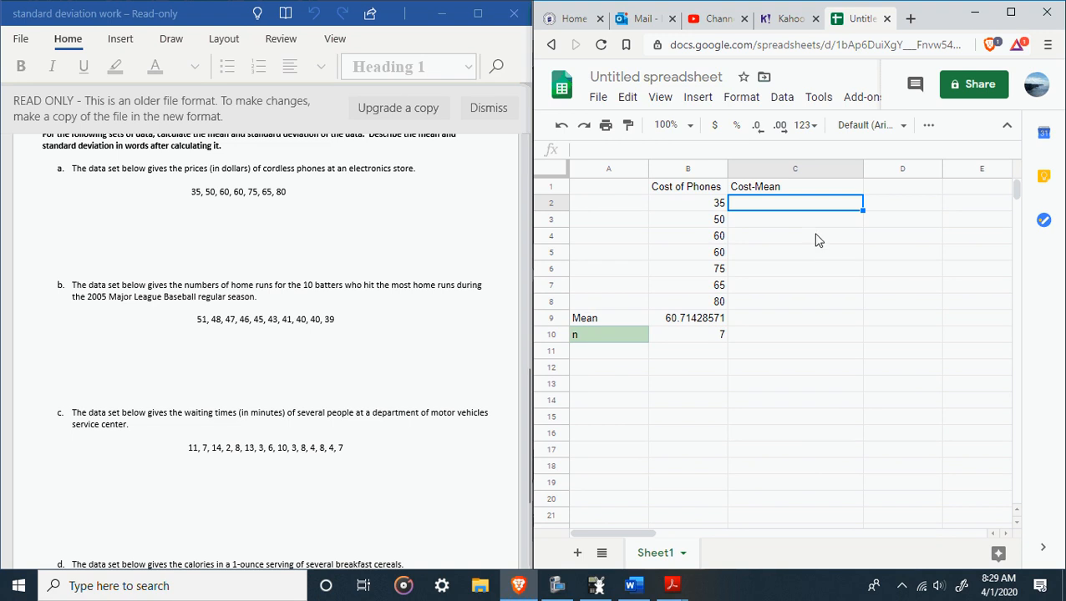
{"action": "type", "text": "="}
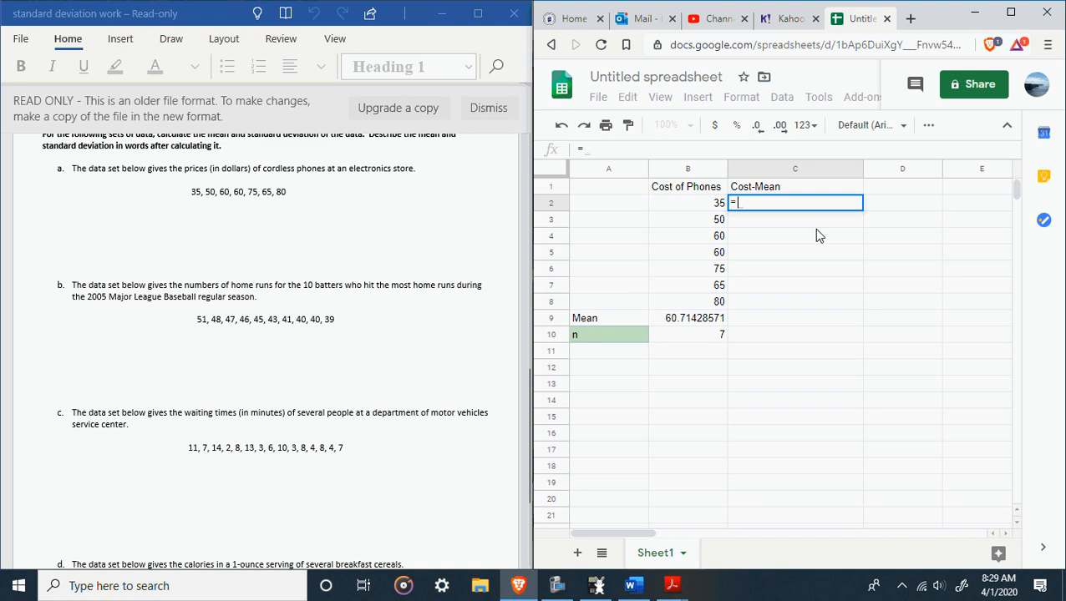
{"action": "left_click", "coordinate": [719, 205]}
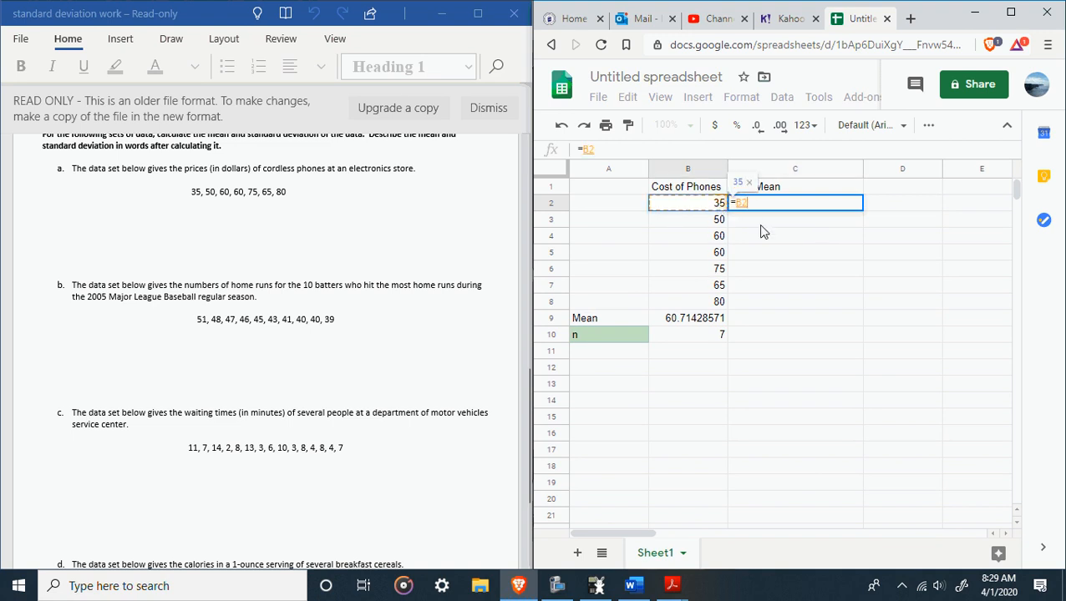
{"action": "type", "text": "-"}
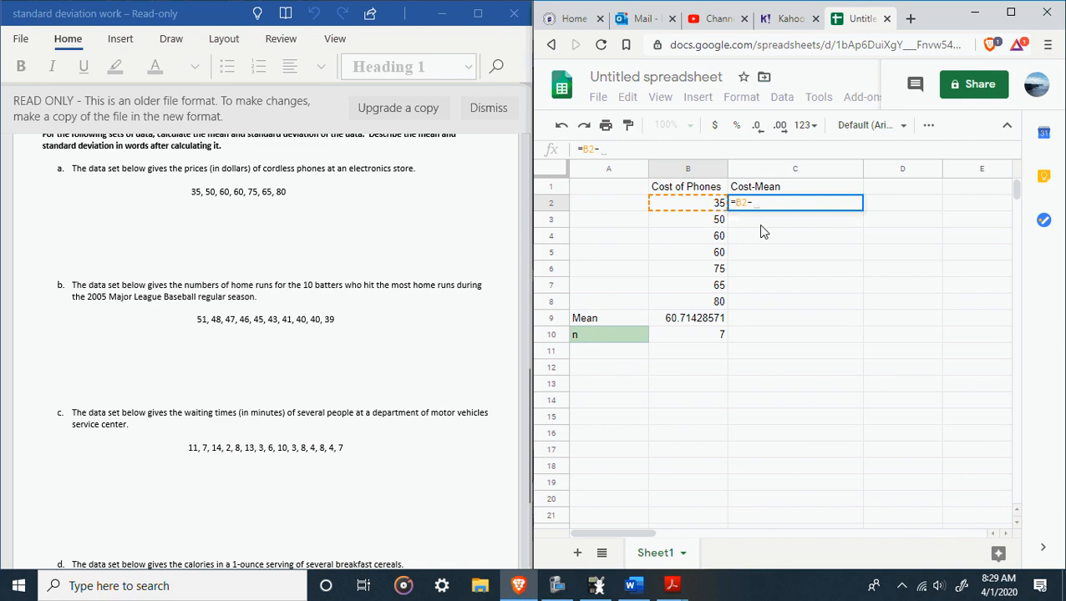
{"action": "type", "text": "60"}
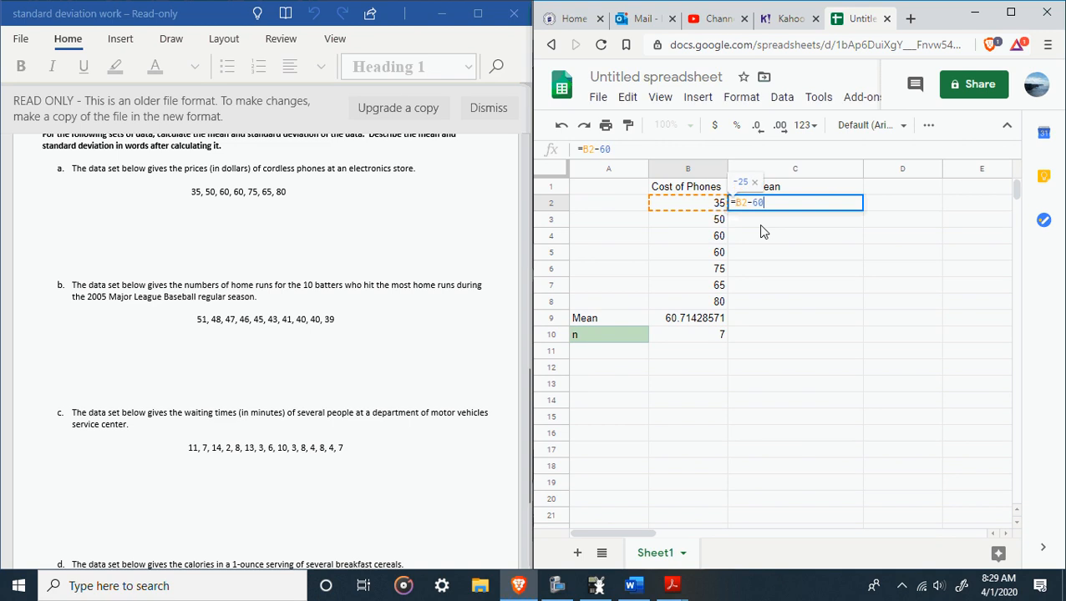
{"action": "type", "text": ".71"}
{"action": "key", "text": "Return"}
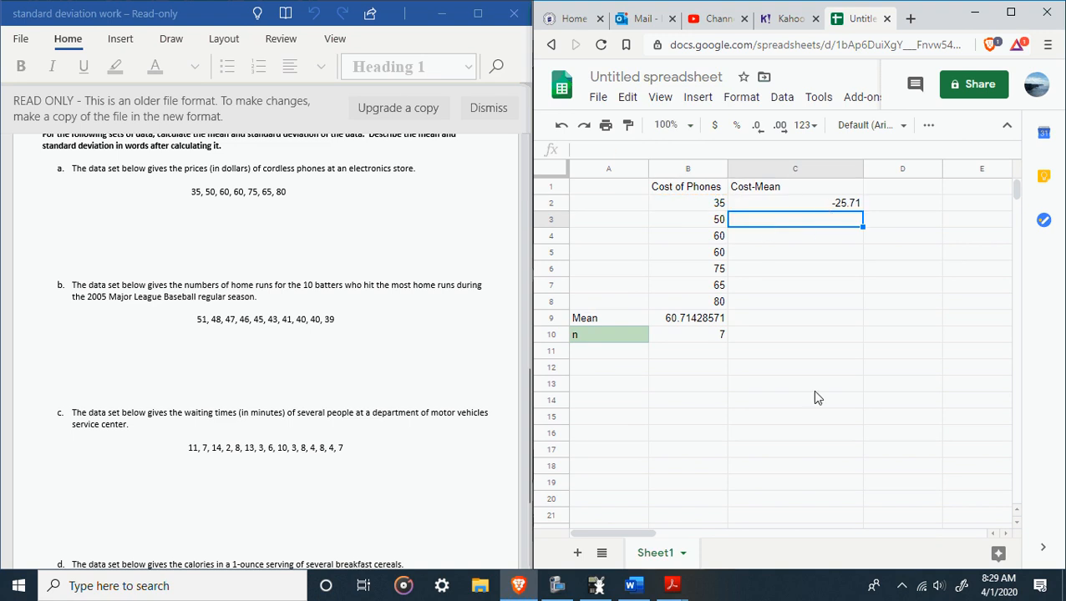
Fill the Cost-Mean formula from C2 down through C8.
{"action": "left_click", "coordinate": [833, 207]}
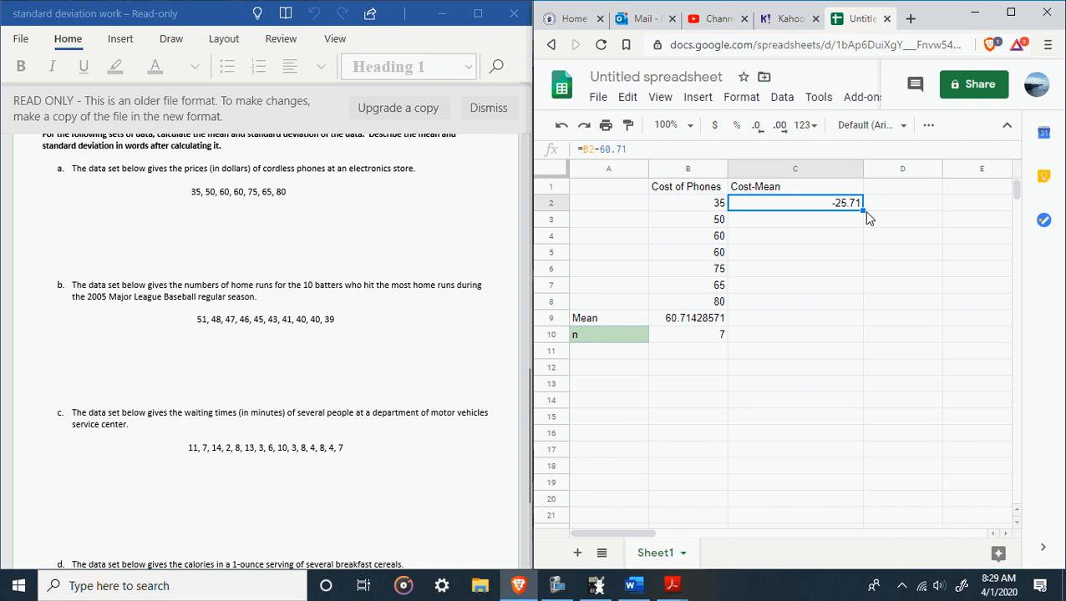
{"action": "left_click_drag", "start_coordinate": [862, 211], "coordinate": [855, 305]}
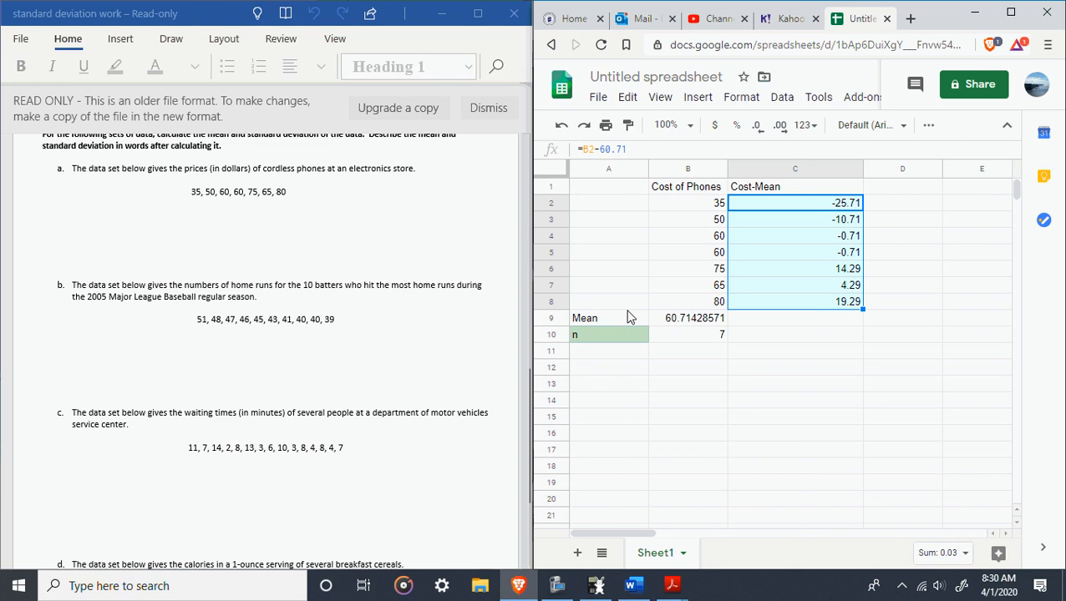
{"action": "left_click", "coordinate": [710, 406]}
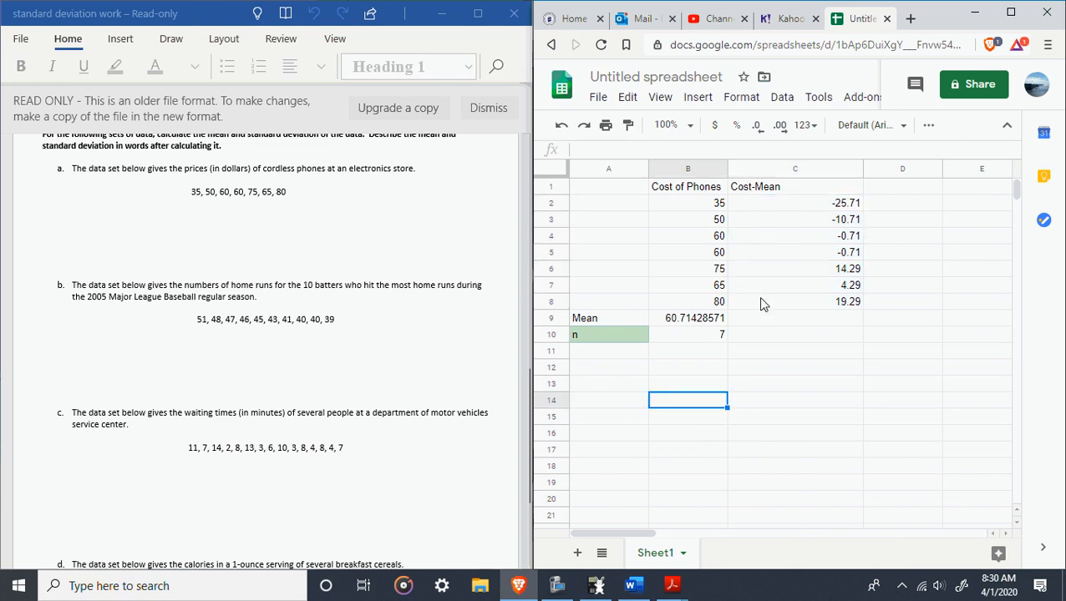
Create a new blank spreadsheet for the home run data set.
{"action": "left_click", "coordinate": [601, 100]}
{"action": "mouse_move", "coordinate": [637, 171]}
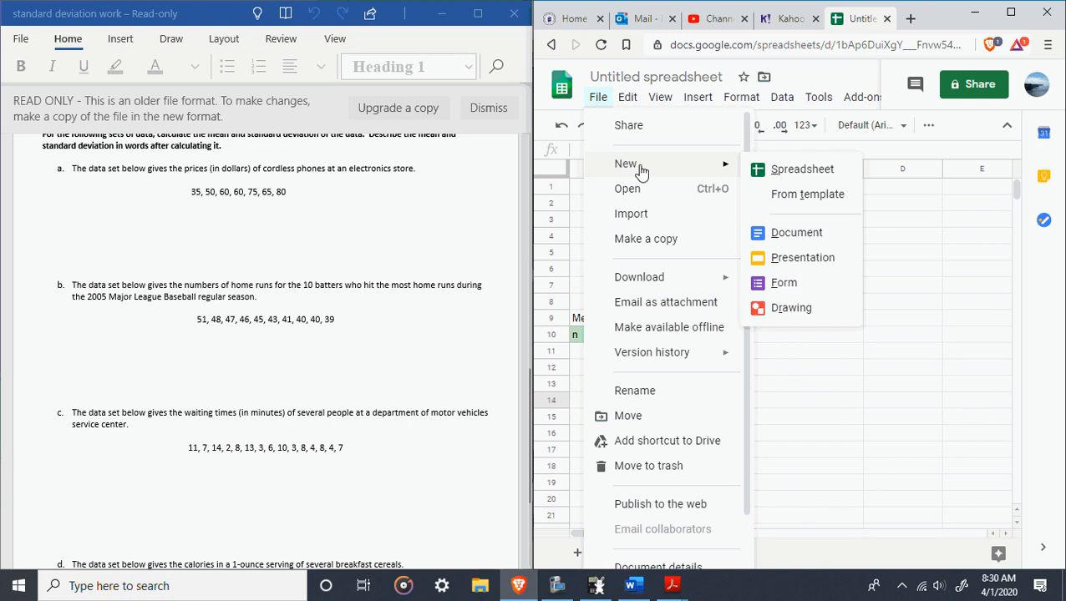
{"action": "left_click", "coordinate": [779, 172]}
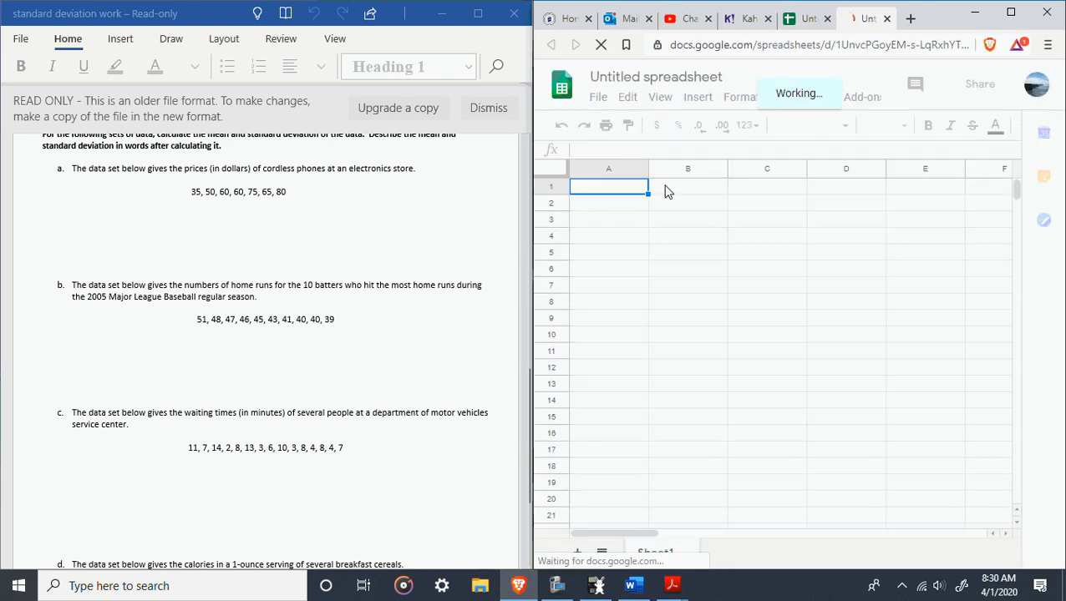
Enter the column headings "Home Runs" in B1 and "HR-Mean" in C1.
{"action": "left_click", "coordinate": [669, 191]}
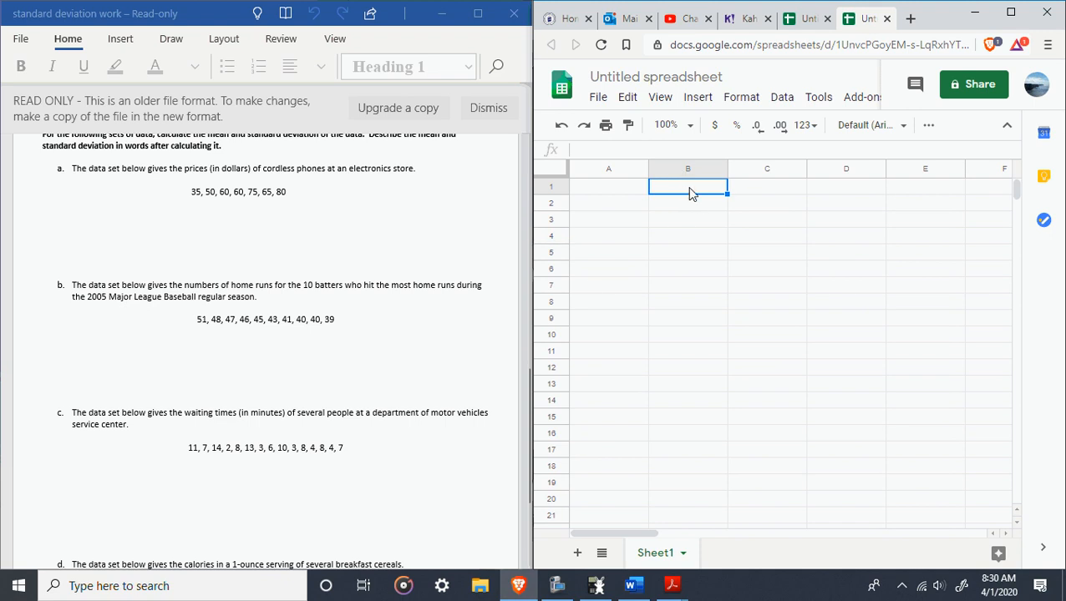
{"action": "type", "text": "Home Runs"}
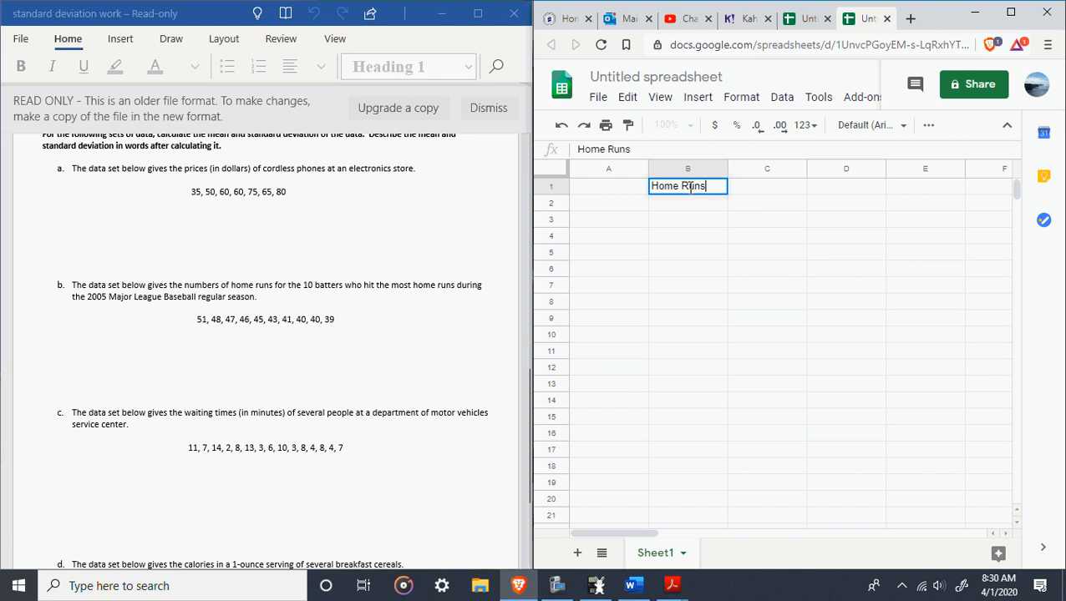
{"action": "key", "text": "Tab"}
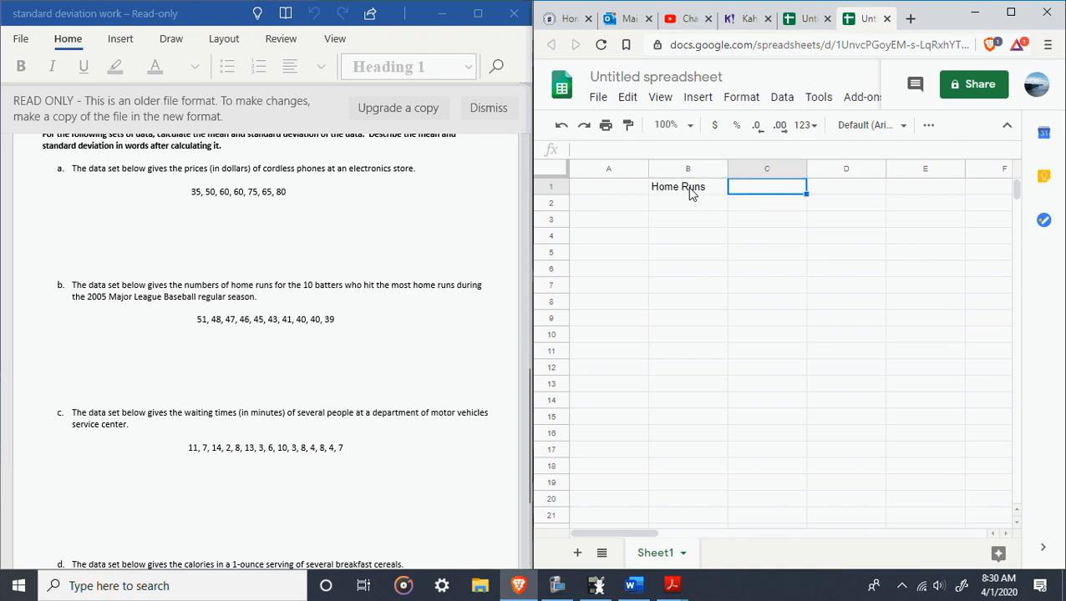
{"action": "type", "text": "HR-Mean"}
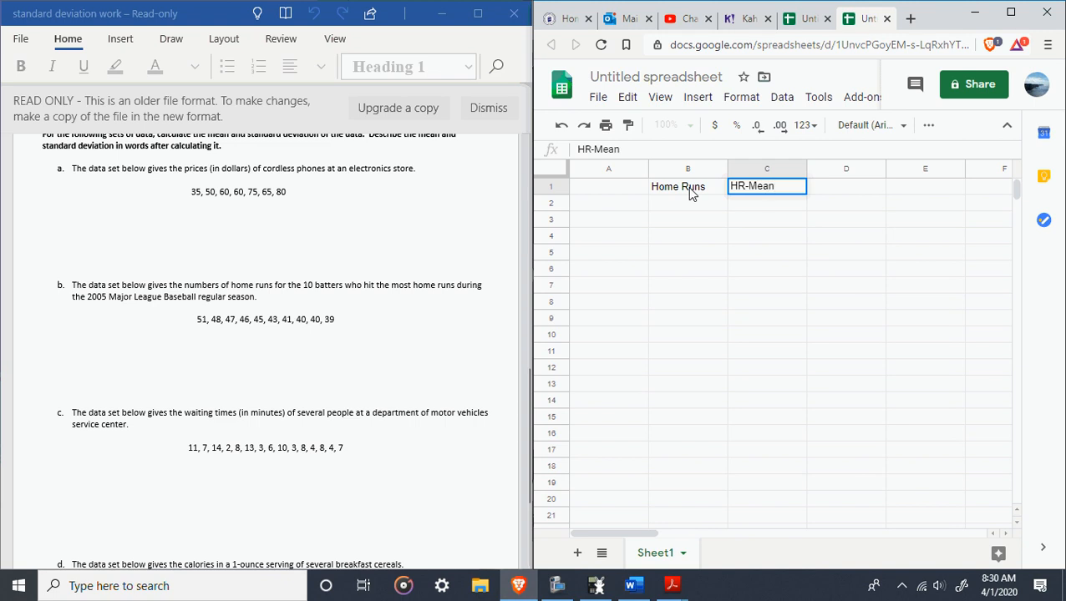
{"action": "key", "text": "Return"}
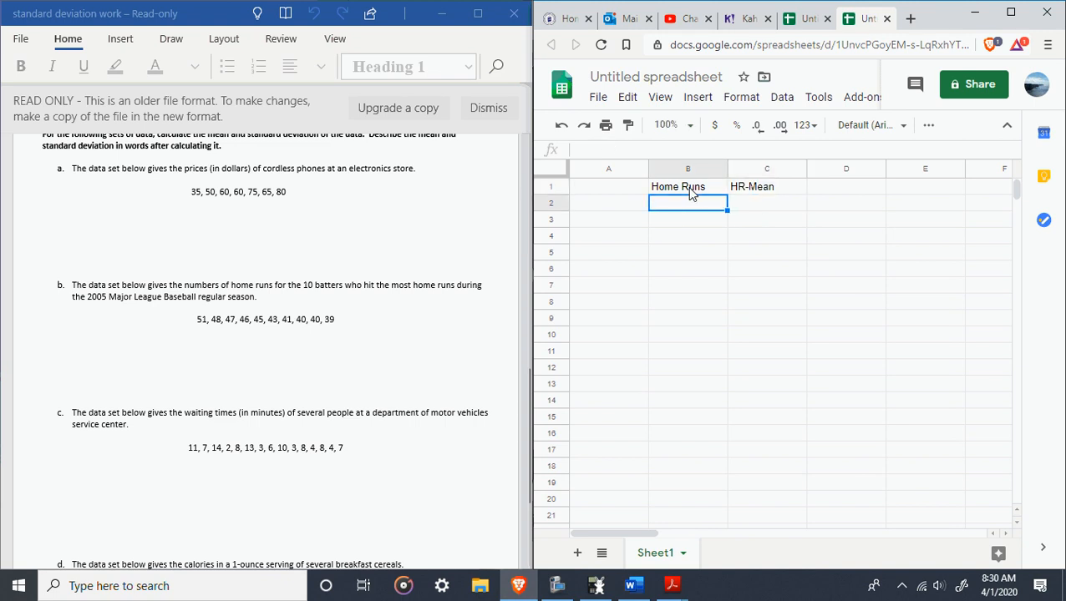
Enter the home run values 51, 48, 47, 46, 45, 43, 41, 40, 40 and 39 in B2 through B11.
{"action": "type", "text": "51"}
{"action": "key", "text": "Return"}
{"action": "type", "text": "48"}
{"action": "key", "text": "Return"}
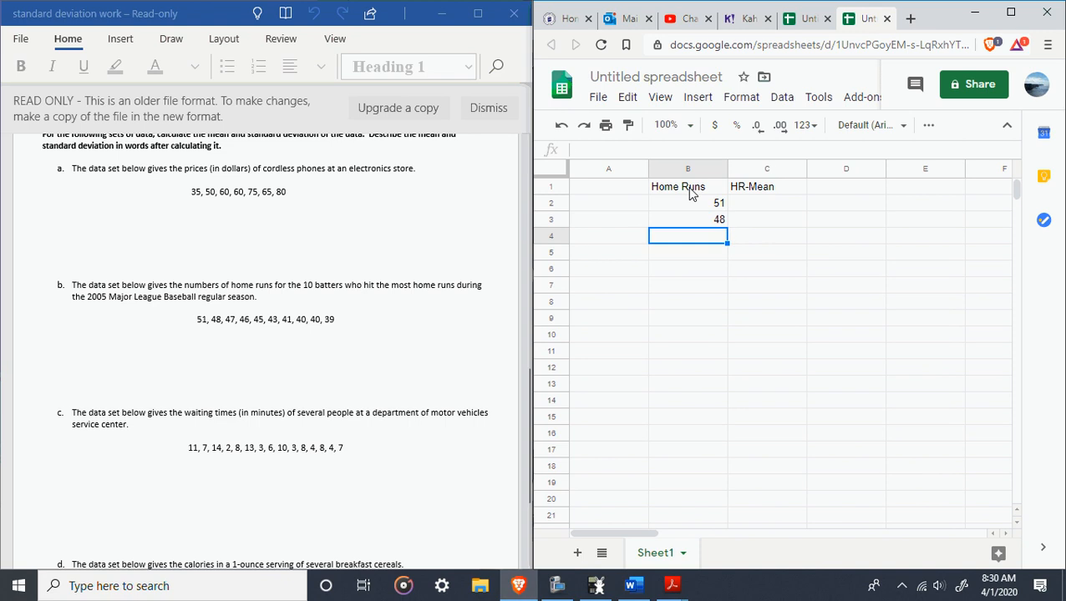
{"action": "type", "text": "47"}
{"action": "key", "text": "Return"}
{"action": "type", "text": "46"}
{"action": "key", "text": "Return"}
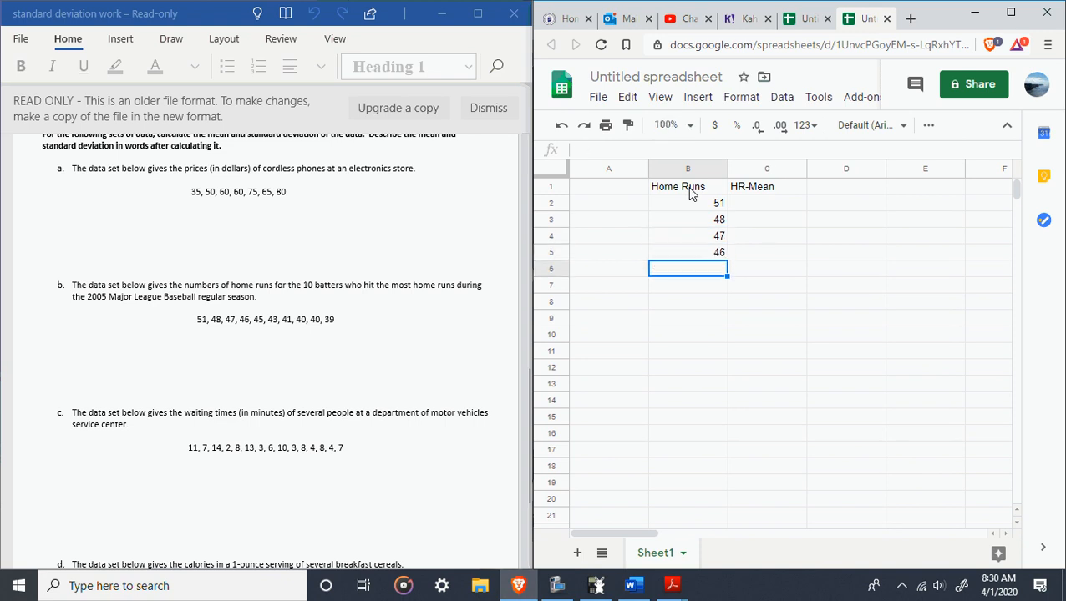
{"action": "type", "text": "45"}
{"action": "key", "text": "Return"}
{"action": "type", "text": "43"}
{"action": "key", "text": "Return"}
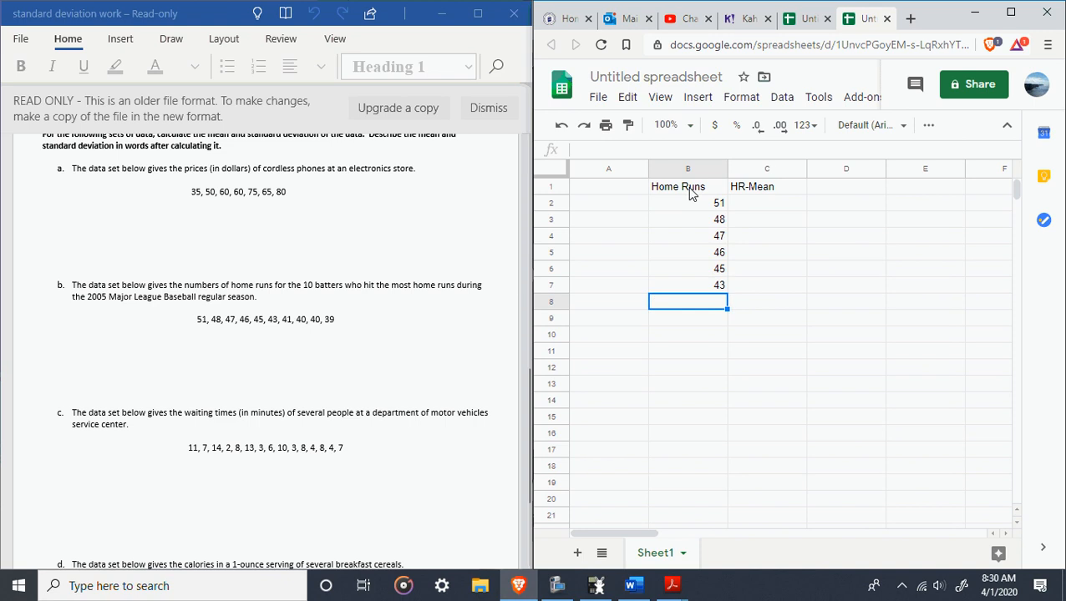
{"action": "type", "text": "41"}
{"action": "key", "text": "Return"}
{"action": "type", "text": "40"}
{"action": "key", "text": "Return"}
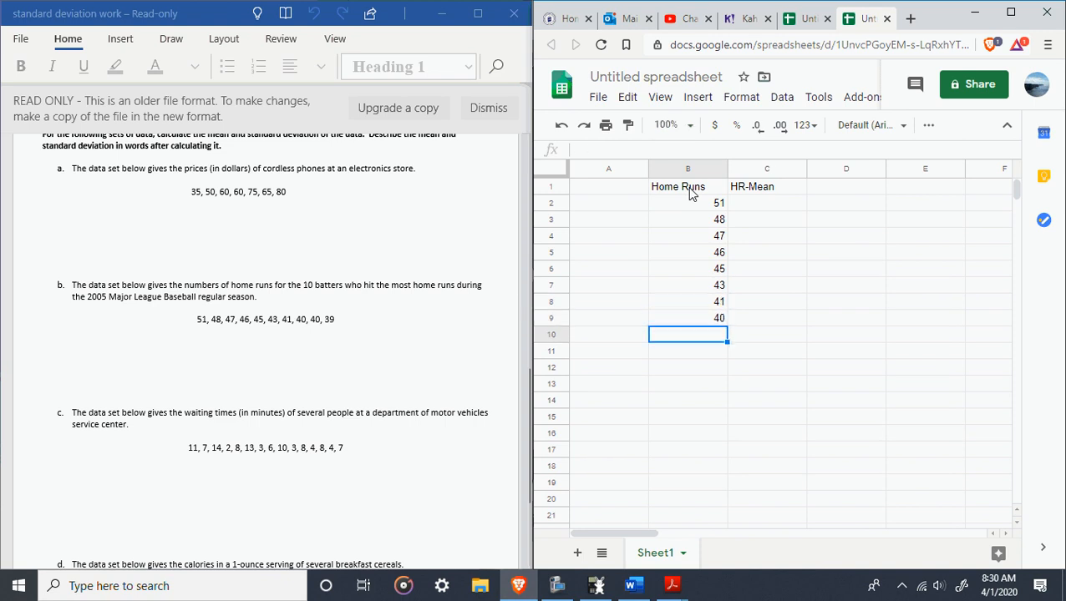
{"action": "type", "text": "40"}
{"action": "key", "text": "Return"}
{"action": "type", "text": "39"}
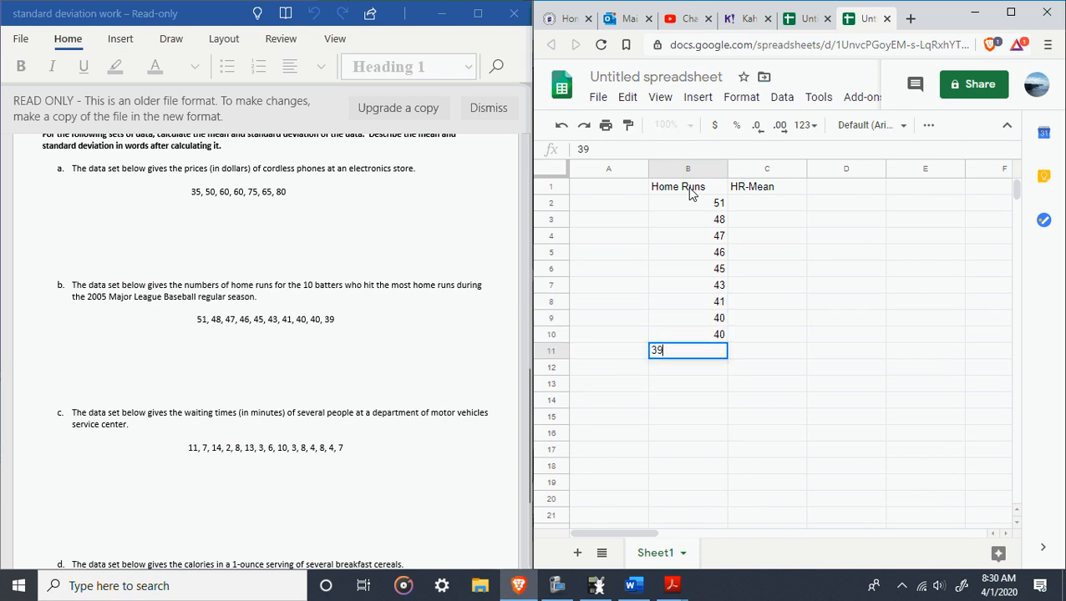
{"action": "key", "text": "Return"}
Enter the row labels "Mean" in A12 and "n" in A13 below the home run data.
{"action": "key", "text": "Left"}
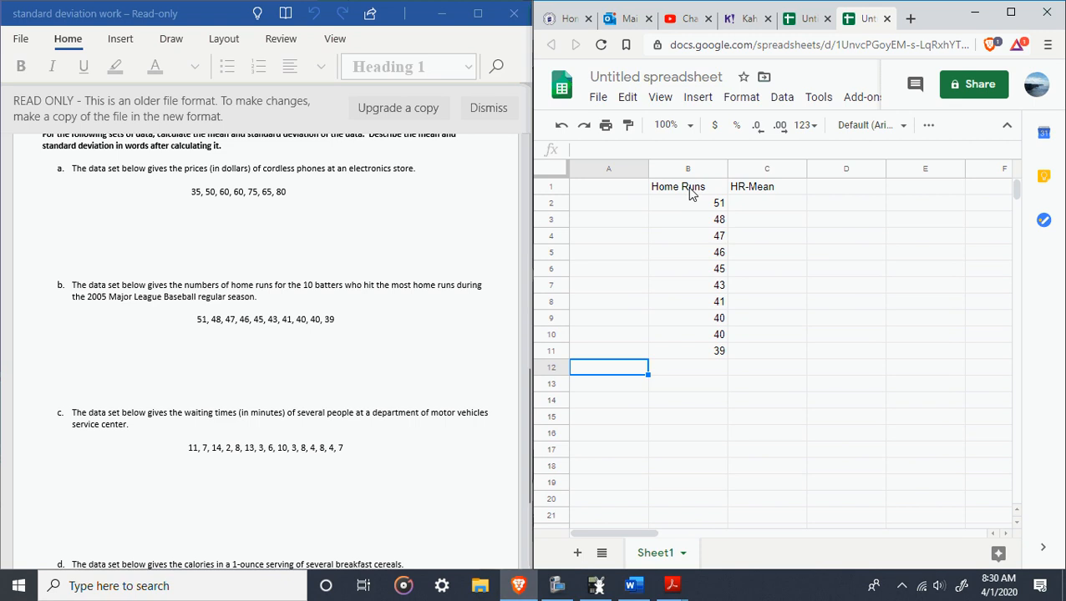
{"action": "type", "text": "Mean"}
{"action": "key", "text": "Return"}
{"action": "type", "text": "n"}
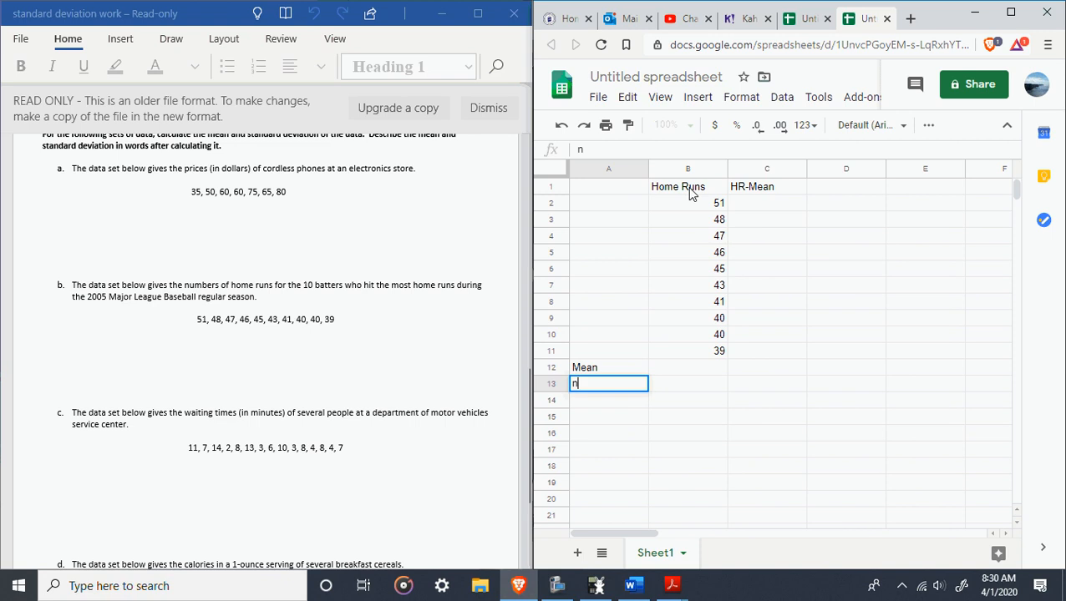
{"action": "key", "text": "Tab"}
{"action": "key", "text": "Up"}
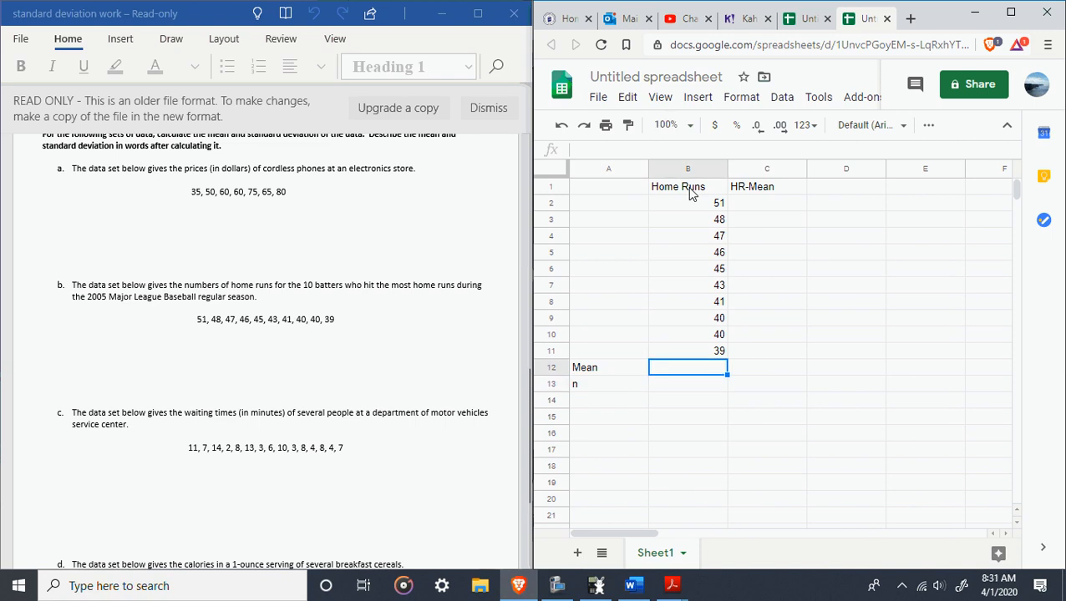
{"action": "type", "text": "=aver"}
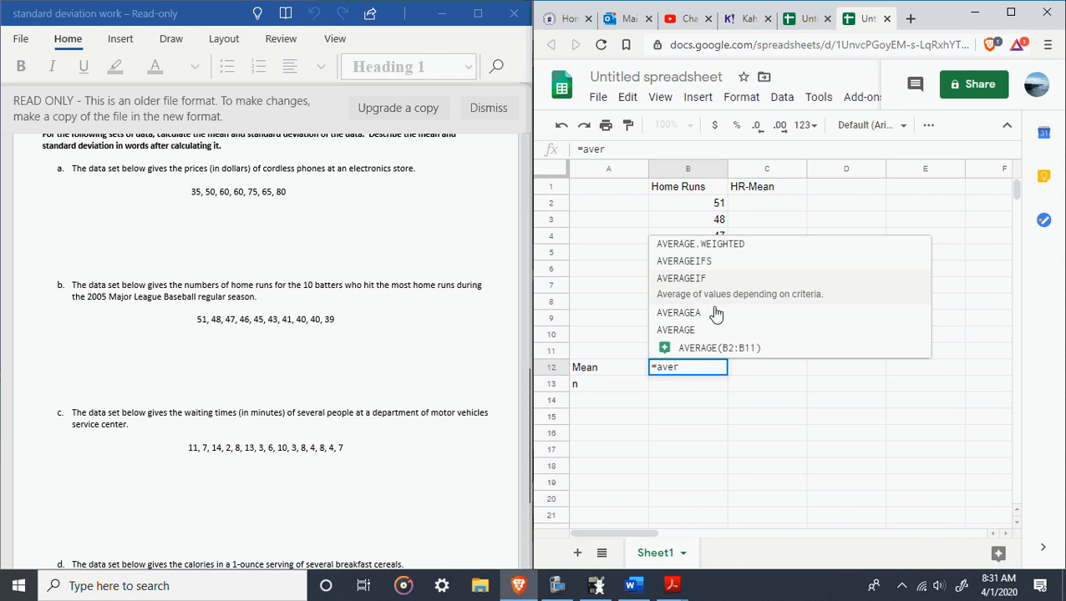
{"action": "left_click", "coordinate": [716, 331]}
{"action": "left_click_drag", "start_coordinate": [713, 203], "coordinate": [712, 356]}
{"action": "left_click", "coordinate": [712, 369]}
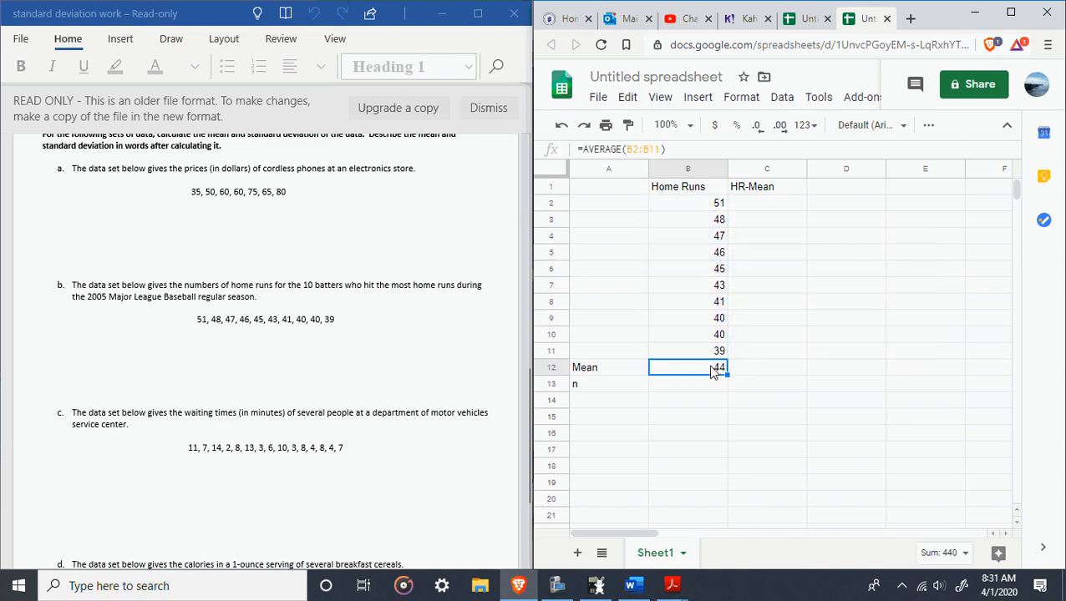
{"action": "key", "text": "Delete"}
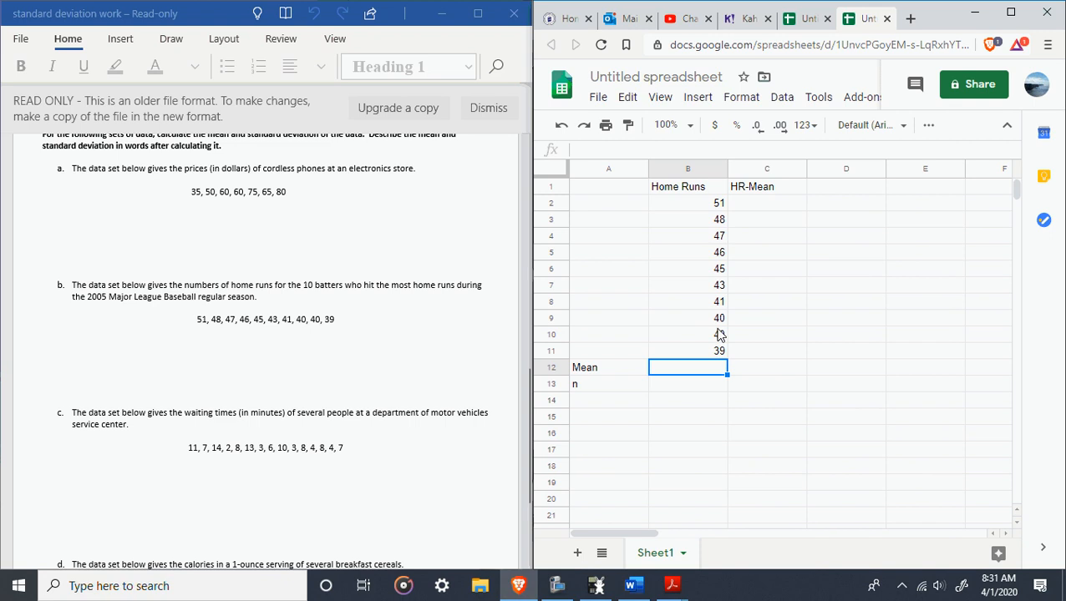
Calculate the mean of the home runs in B12 with the AVERAGE function over B2:B11.
{"action": "type", "text": "=avera"}
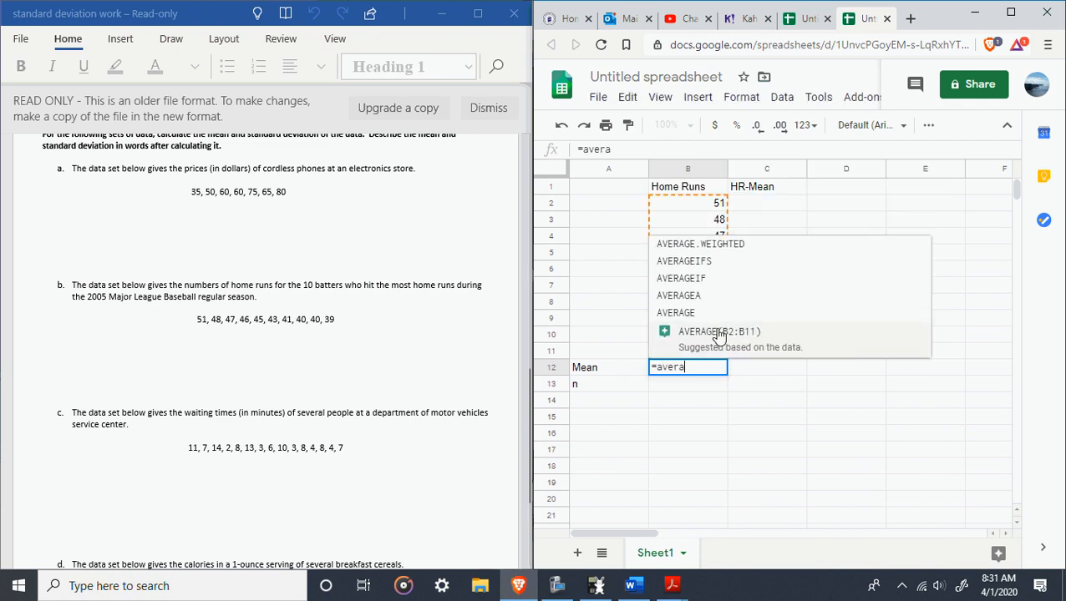
{"action": "type", "text": "ge"}
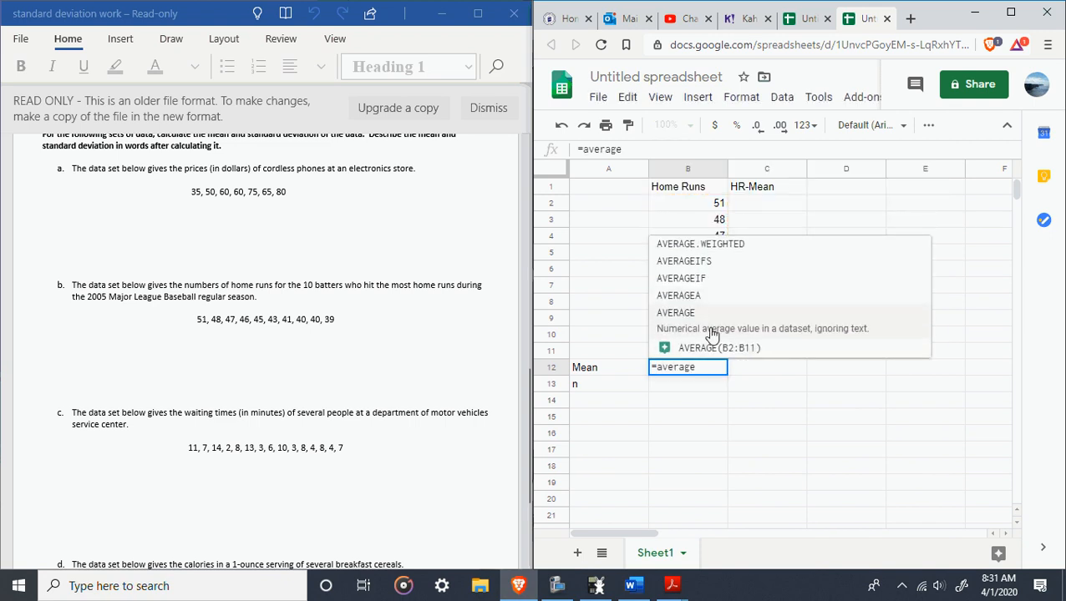
{"action": "left_click", "coordinate": [714, 313]}
{"action": "left_click_drag", "start_coordinate": [707, 206], "coordinate": [706, 351]}
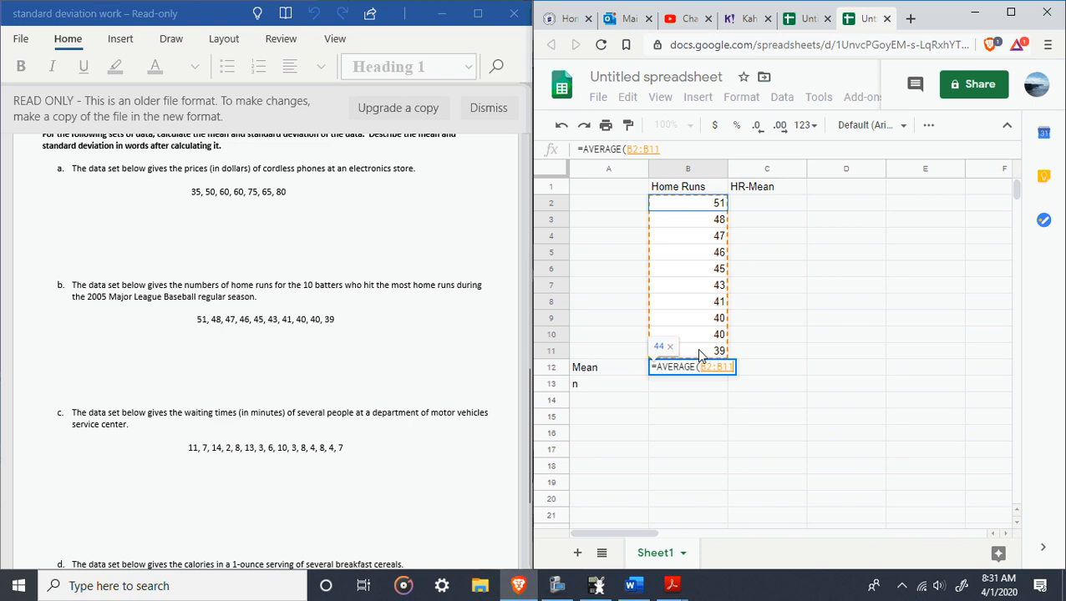
{"action": "key", "text": "Return"}
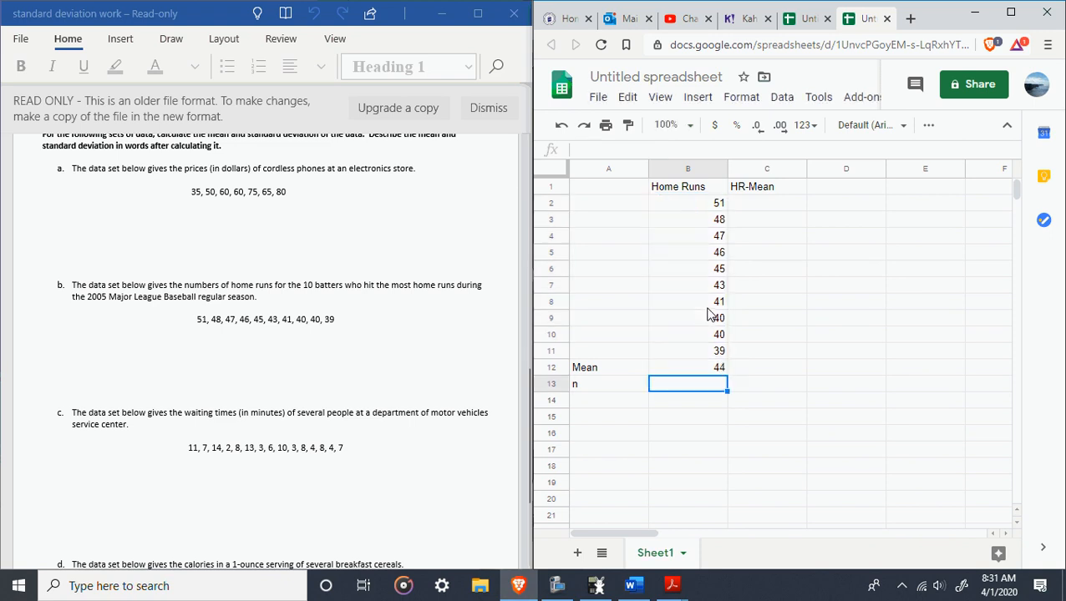
Calculate the number of data values in B13 with the COUNT function over B2:B11.
{"action": "type", "text": "=count"}
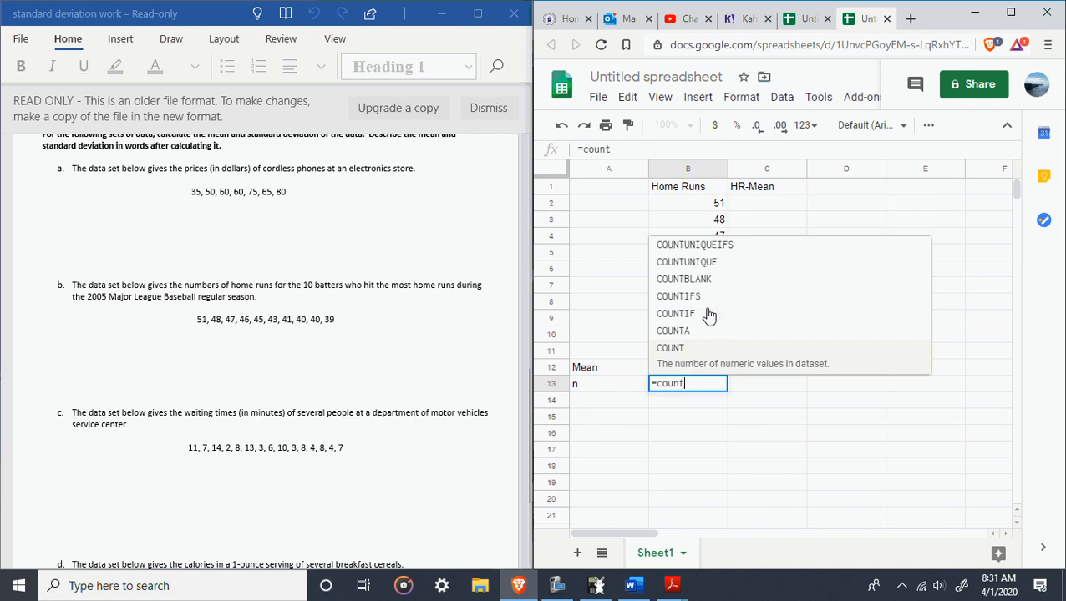
{"action": "left_click", "coordinate": [710, 363]}
{"action": "left_click_drag", "start_coordinate": [701, 205], "coordinate": [681, 338]}
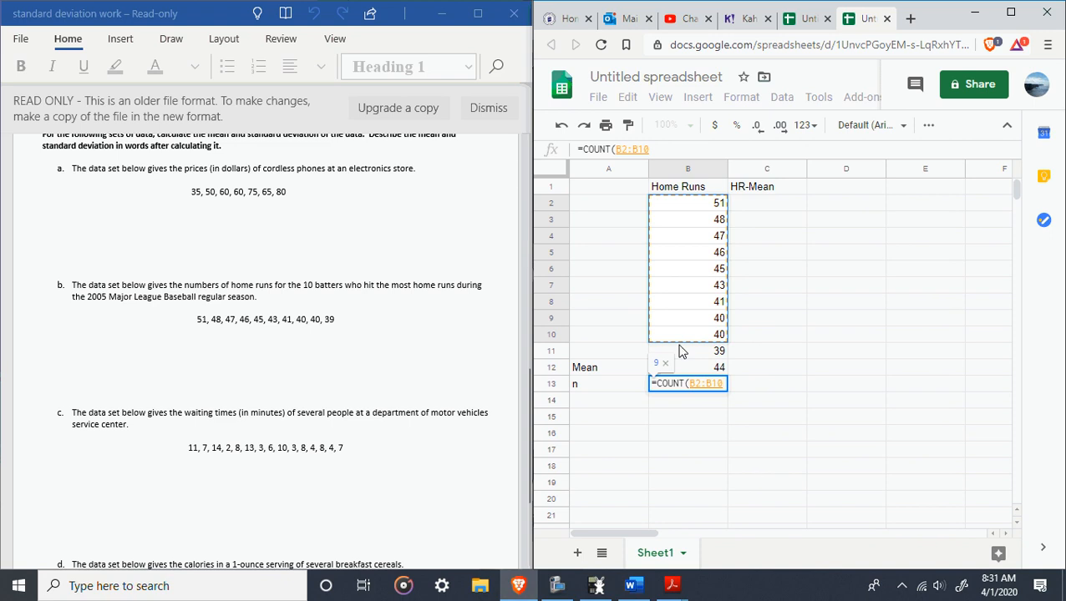
{"action": "left_click_drag", "start_coordinate": [704, 212], "coordinate": [712, 352]}
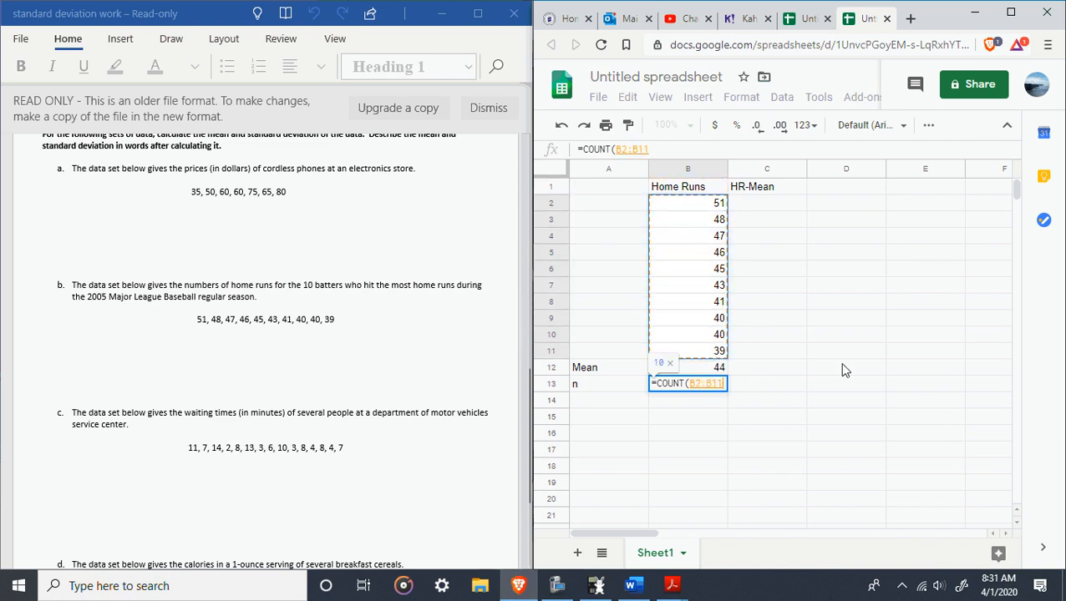
{"action": "key", "text": "Return"}
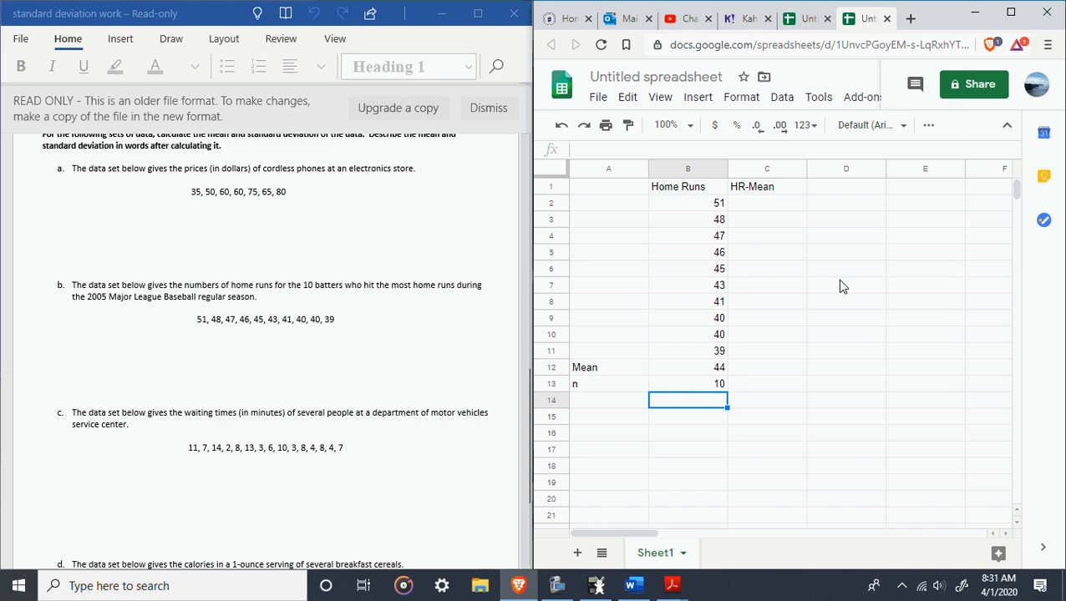
Enter the formula =B2-44 in C2 to subtract the mean from the first home run value.
{"action": "left_click", "coordinate": [746, 211]}
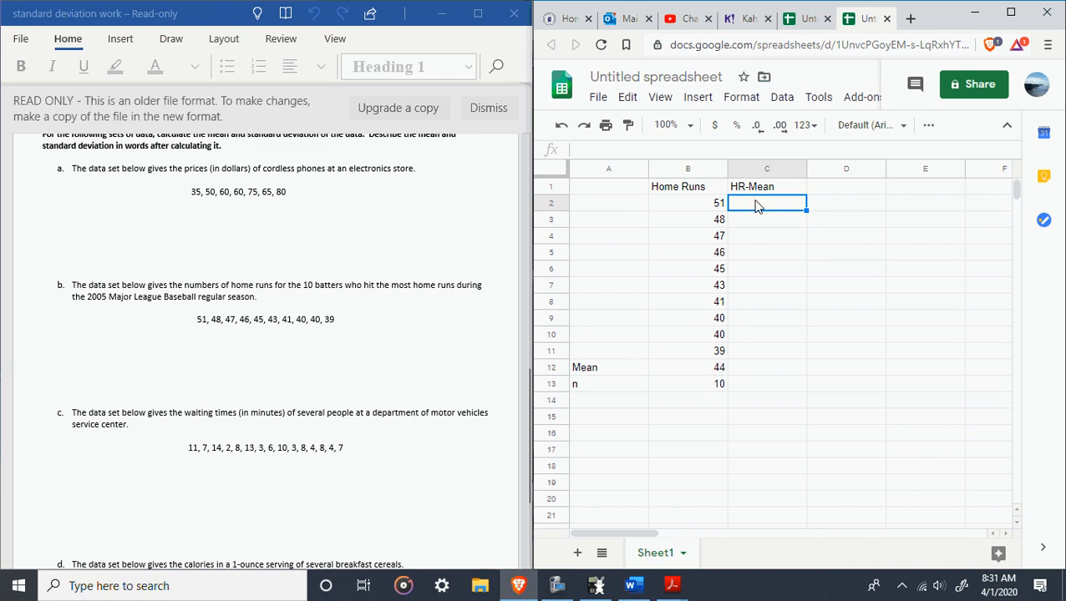
{"action": "type", "text": "="}
{"action": "left_click", "coordinate": [700, 211]}
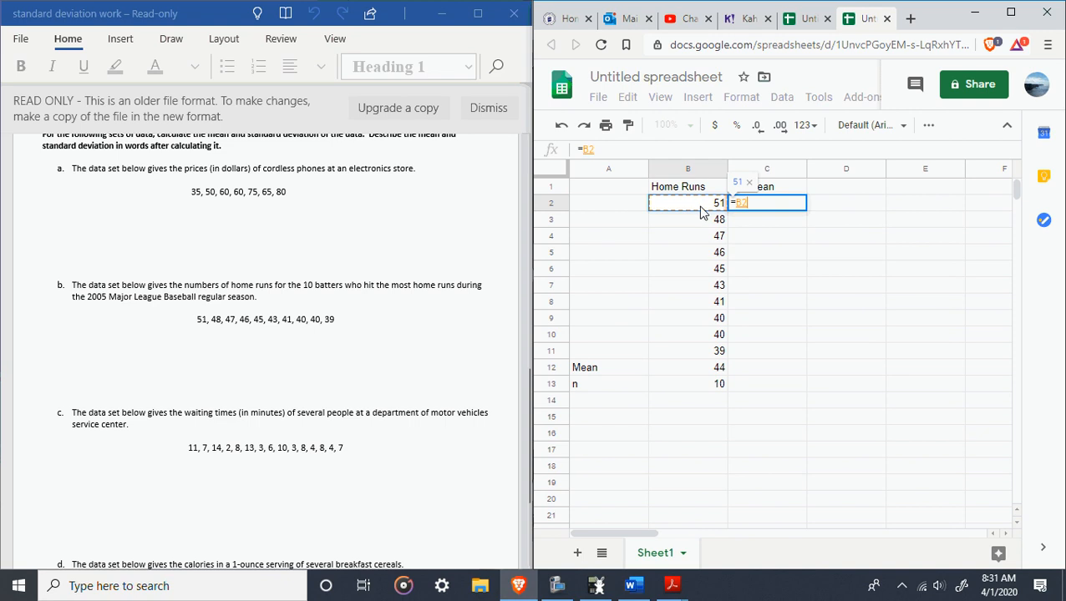
{"action": "type", "text": "-"}
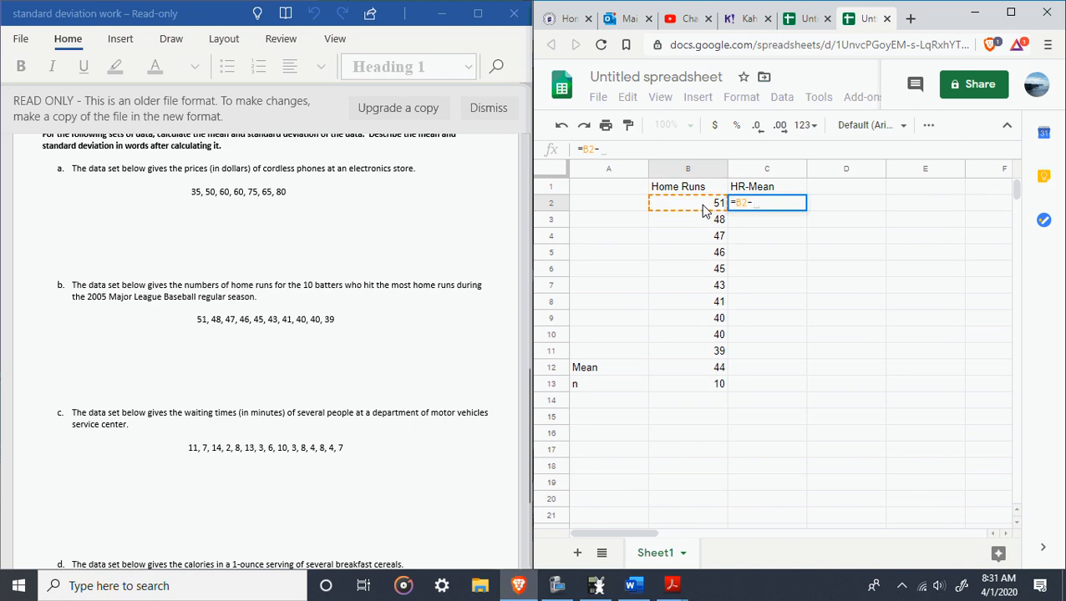
{"action": "type", "text": "B12"}
{"action": "key", "text": "Return"}
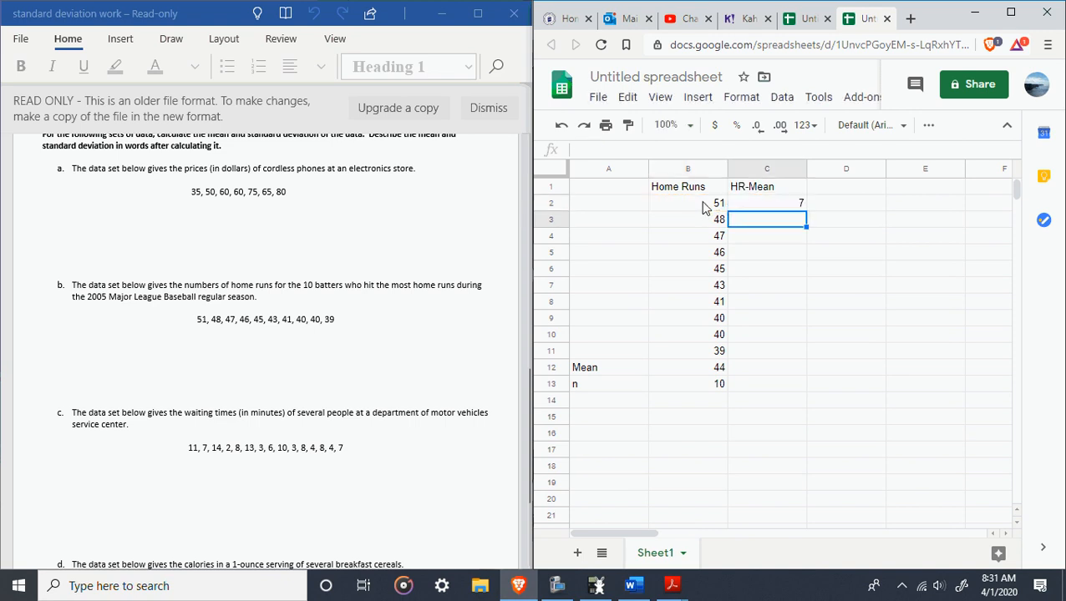
Fill the HR-Mean formula from C2 down through C11.
{"action": "left_click", "coordinate": [800, 205]}
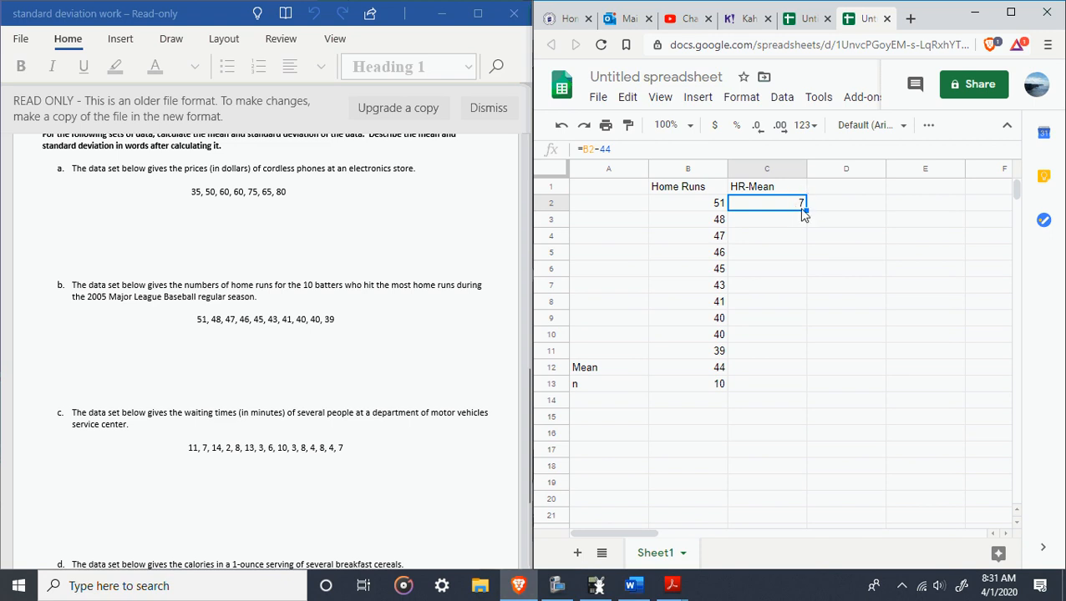
{"action": "left_click_drag", "start_coordinate": [809, 211], "coordinate": [809, 351]}
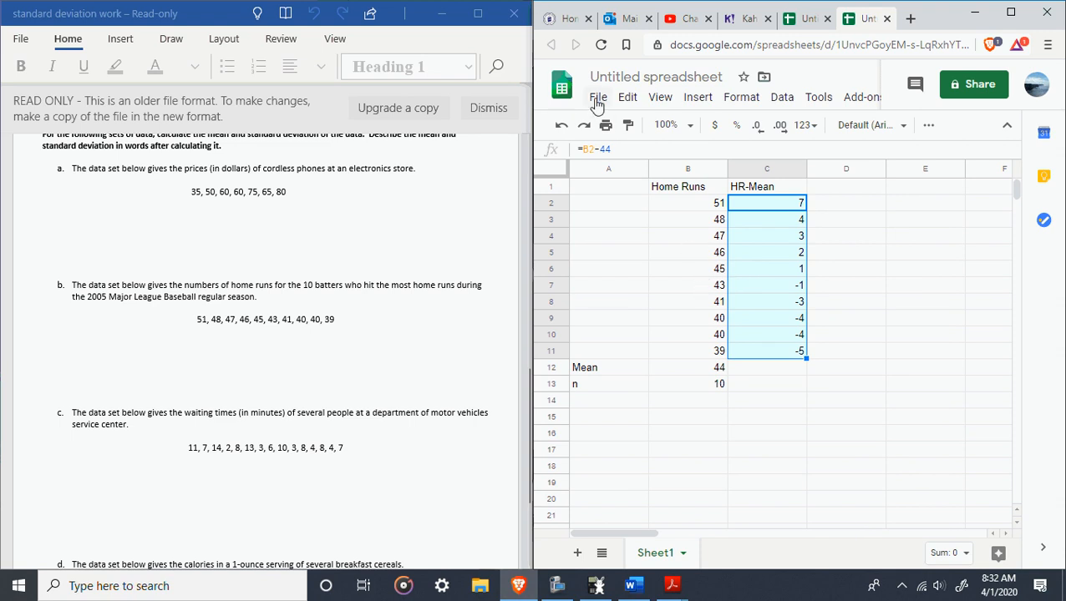
{"action": "left_click_drag", "start_coordinate": [776, 189], "coordinate": [807, 193]}
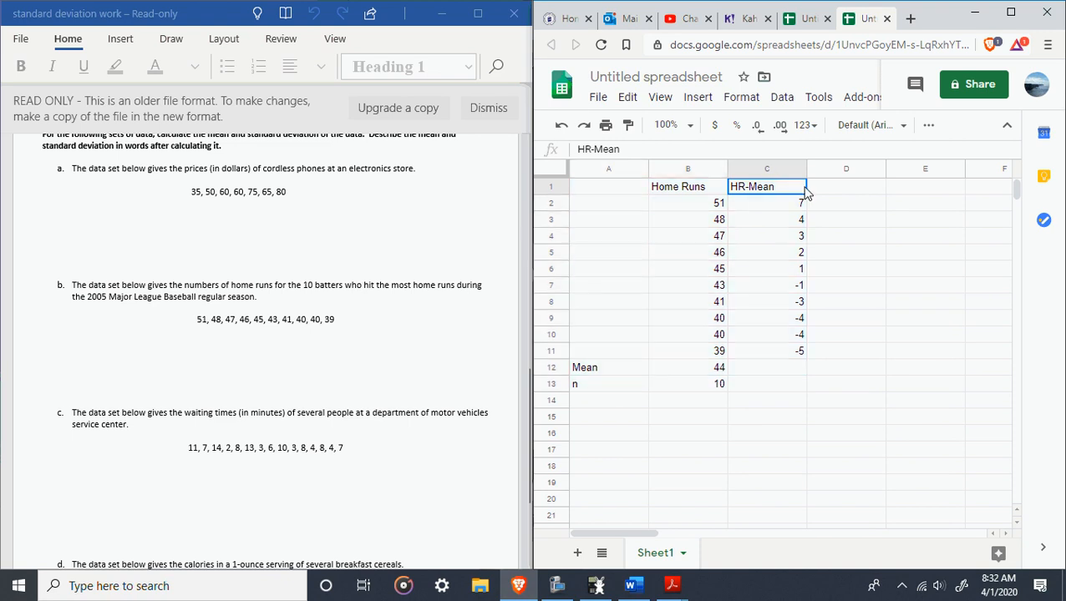
{"action": "left_click", "coordinate": [848, 208]}
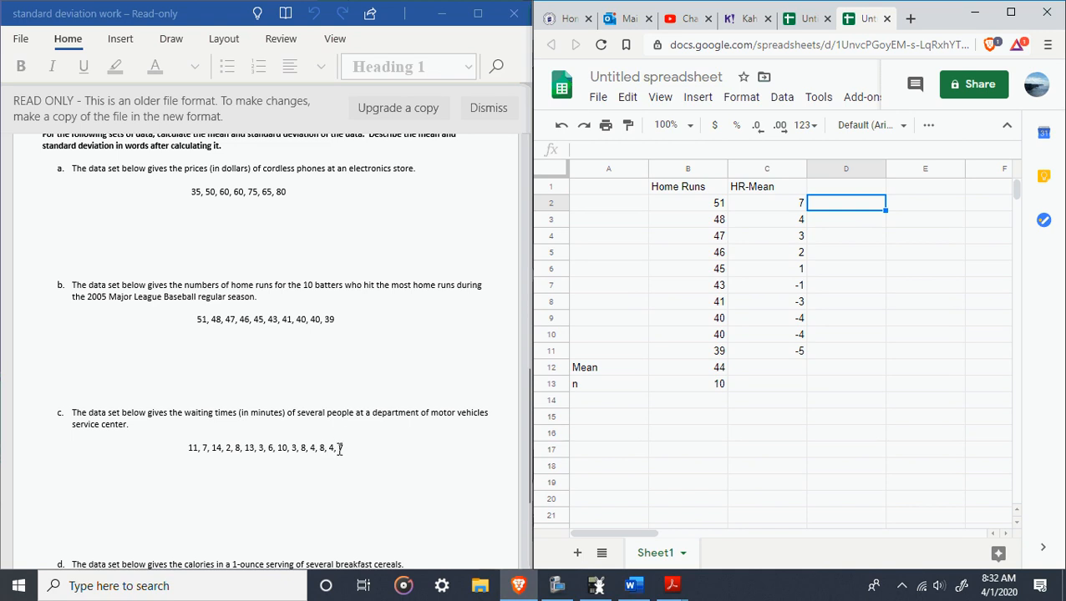
Insert five blank rows between the last home run value and the Mean row.
{"action": "right_click", "coordinate": [554, 368]}
{"action": "left_click", "coordinate": [643, 242]}
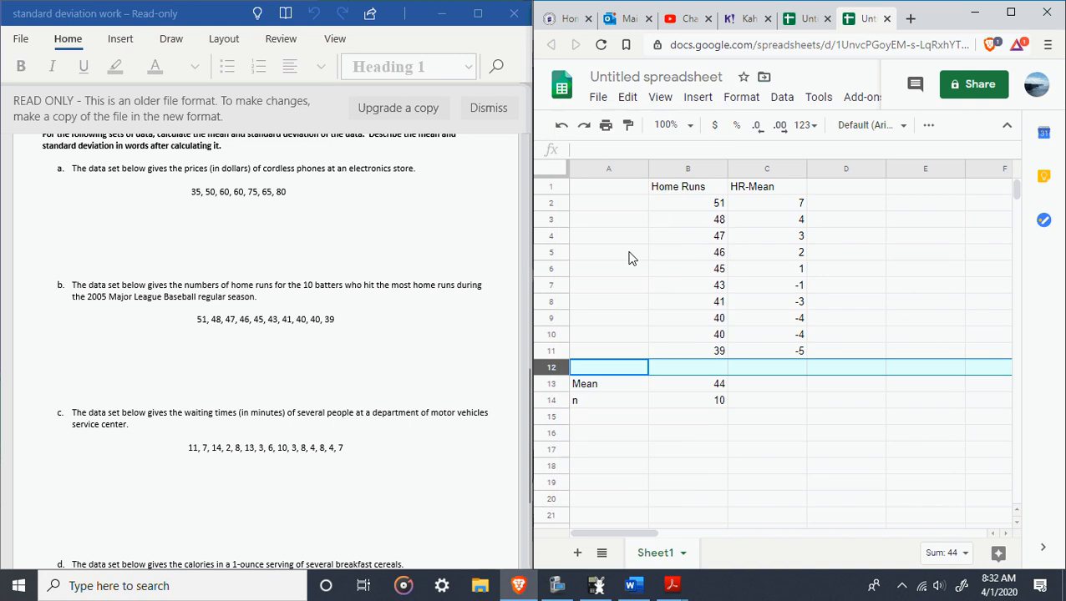
{"action": "left_click", "coordinate": [552, 382]}
{"action": "right_click", "coordinate": [552, 382]}
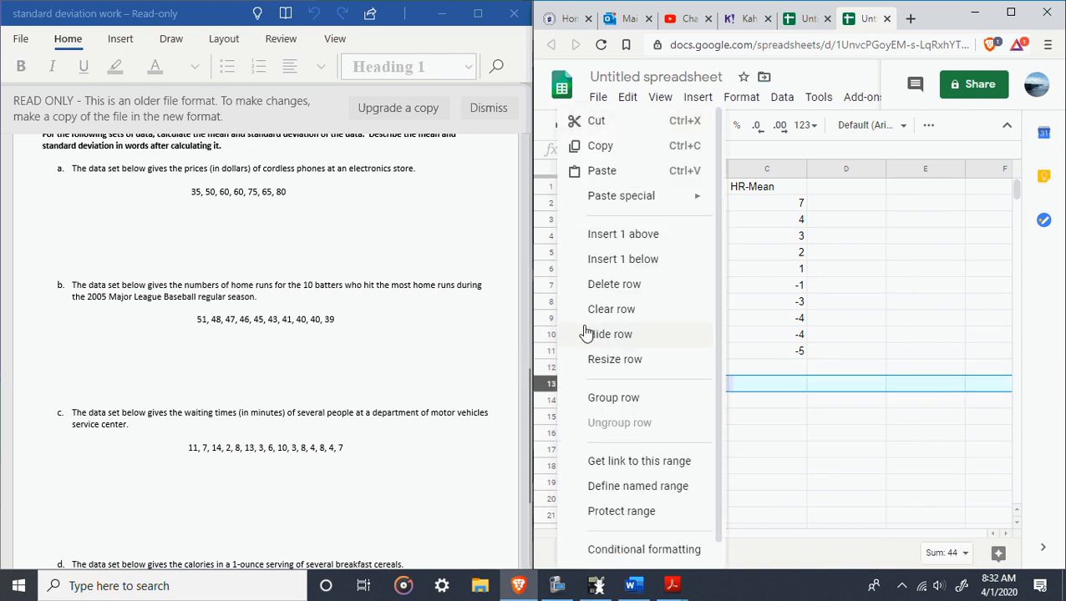
{"action": "left_click", "coordinate": [619, 234]}
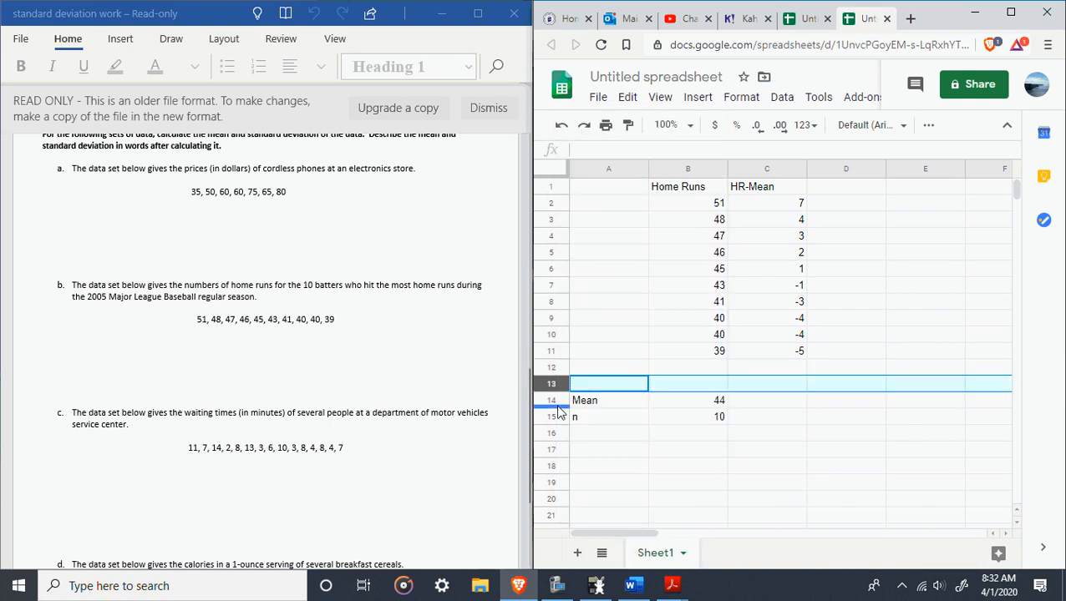
{"action": "right_click", "coordinate": [560, 383]}
{"action": "left_click", "coordinate": [635, 242]}
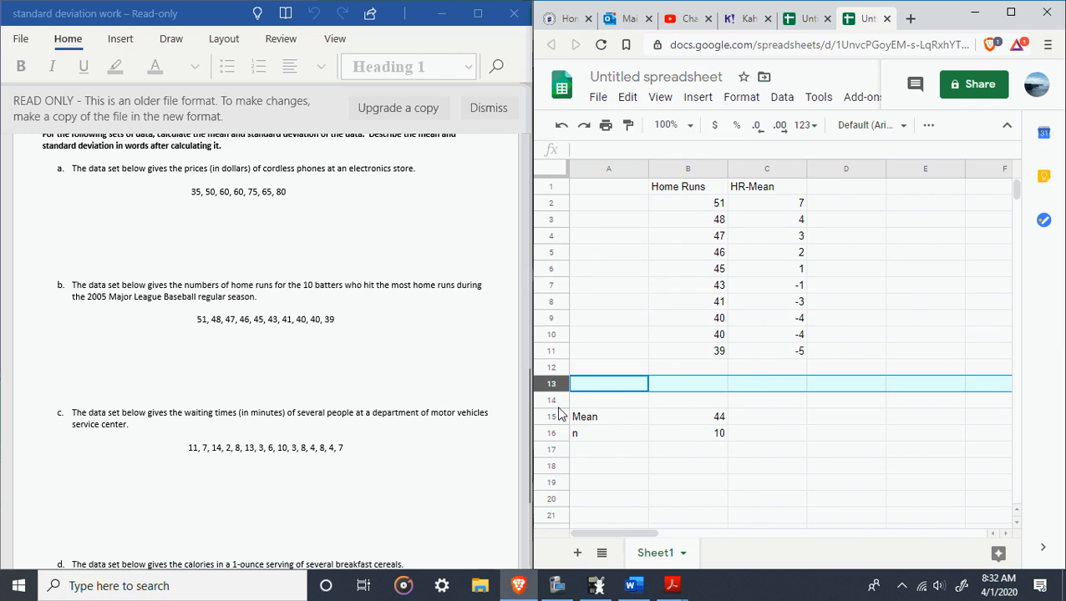
{"action": "right_click", "coordinate": [556, 416]}
{"action": "left_click", "coordinate": [620, 243]}
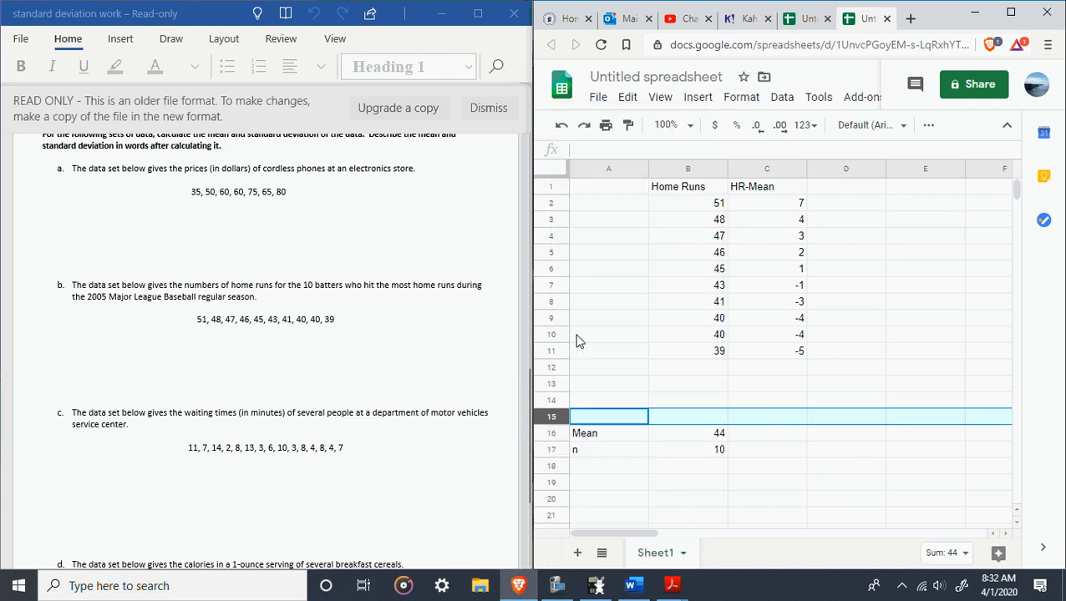
{"action": "right_click", "coordinate": [553, 416]}
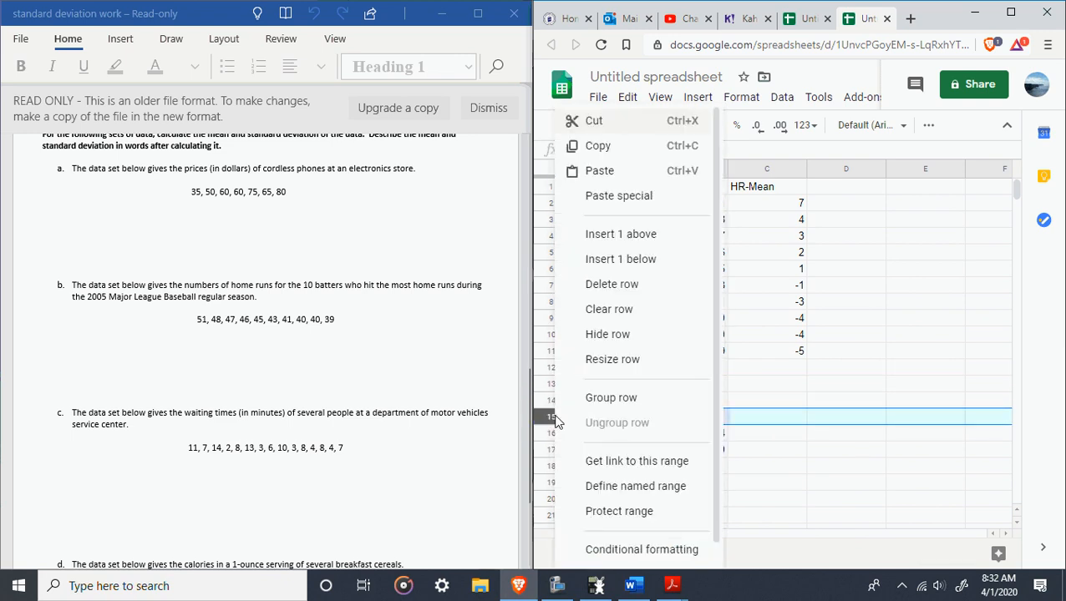
{"action": "left_click", "coordinate": [605, 238]}
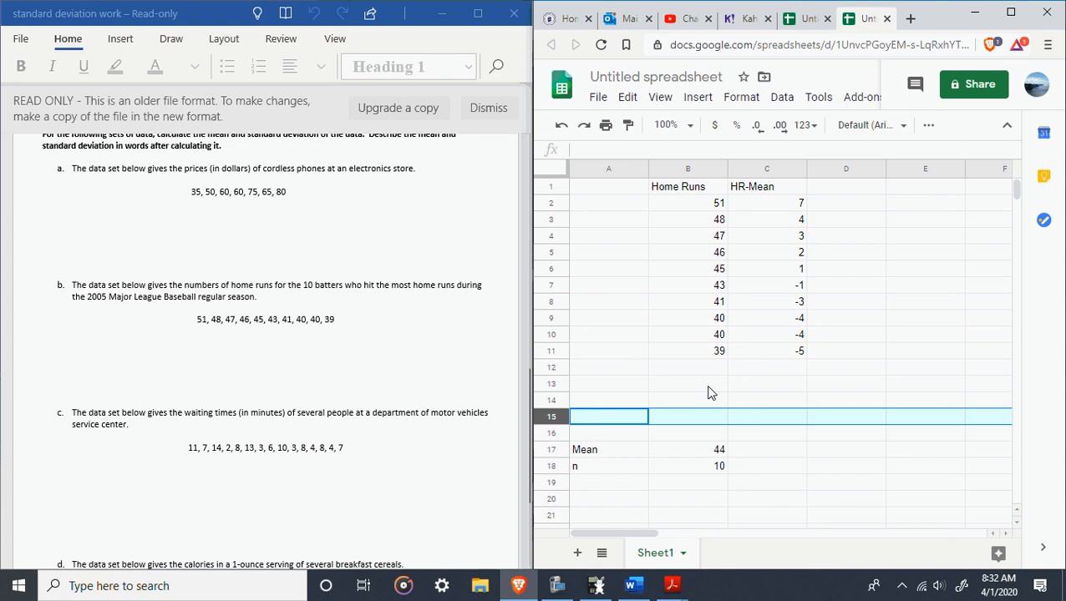
{"action": "left_click", "coordinate": [683, 455]}
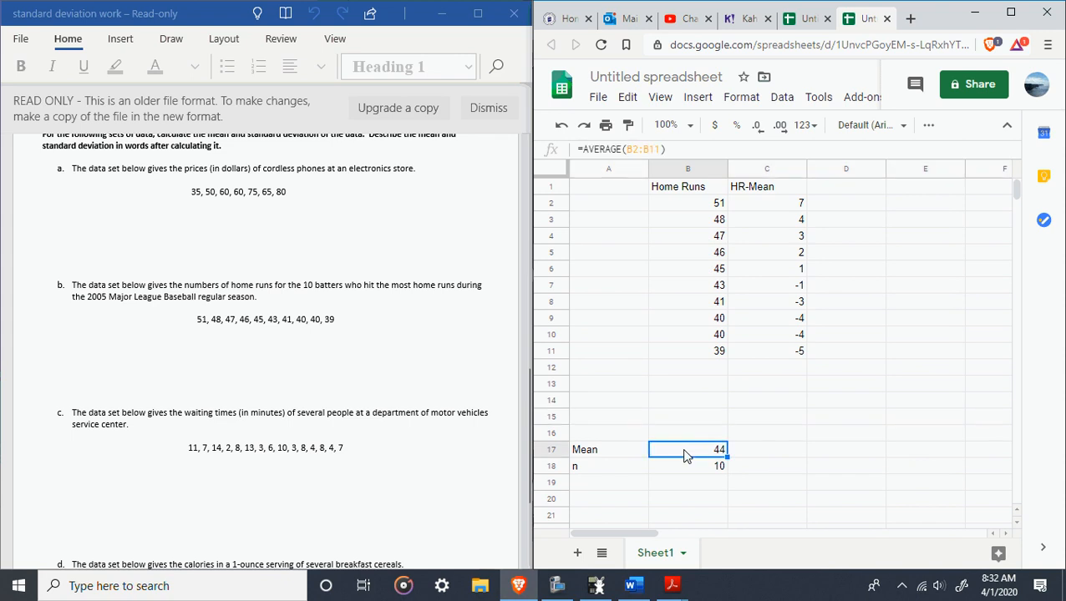
Replace the home run values with the waiting times 11, 7, 14, 2, 8, 13, 3, 6, 10, 3, 8, 4, 8, 4, 7 in B2:B16.
{"action": "left_click", "coordinate": [700, 374]}
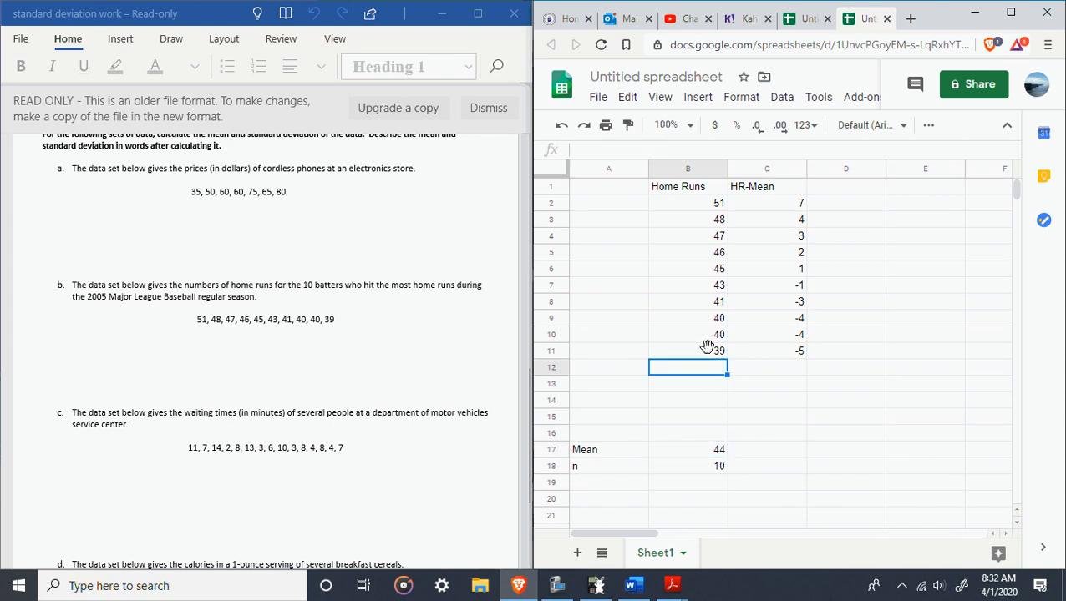
{"action": "left_click", "coordinate": [714, 205]}
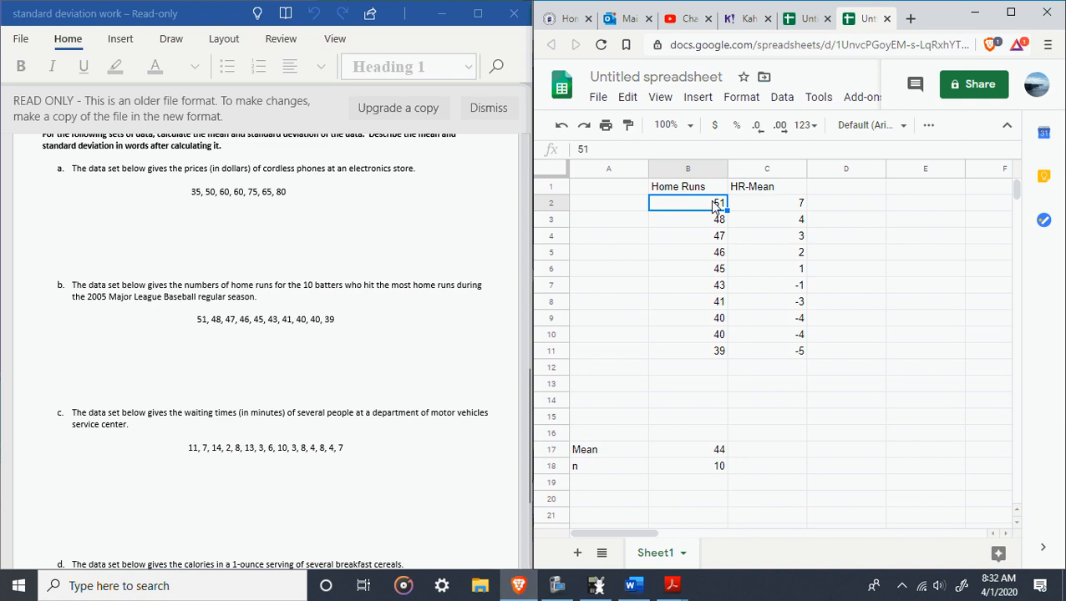
{"action": "type", "text": "11"}
{"action": "key", "text": "Return"}
{"action": "type", "text": "77"}
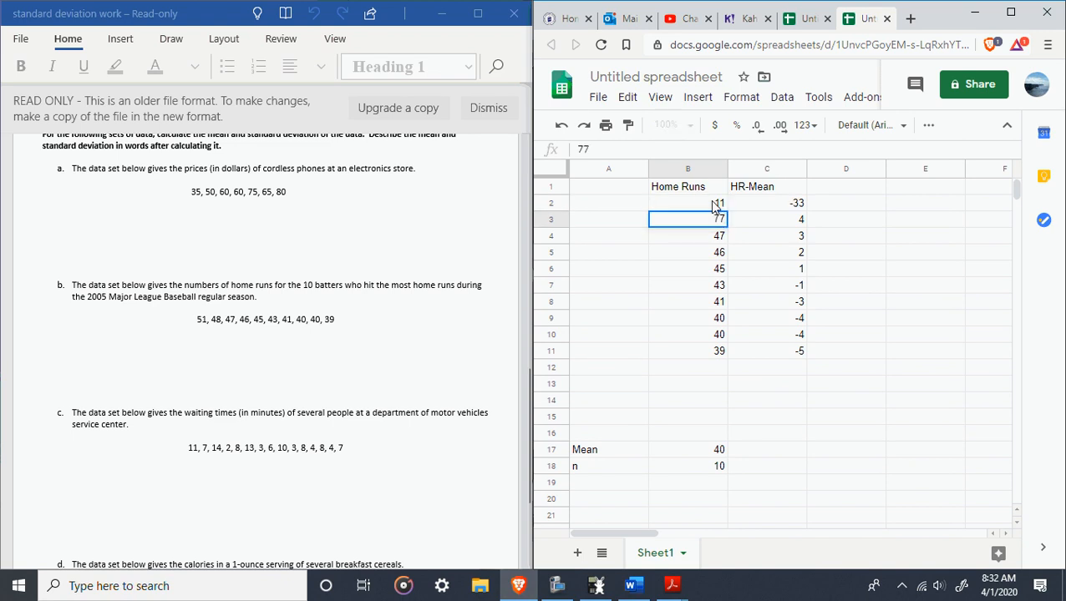
{"action": "key", "text": "BackSpace"}
{"action": "key", "text": "Return"}
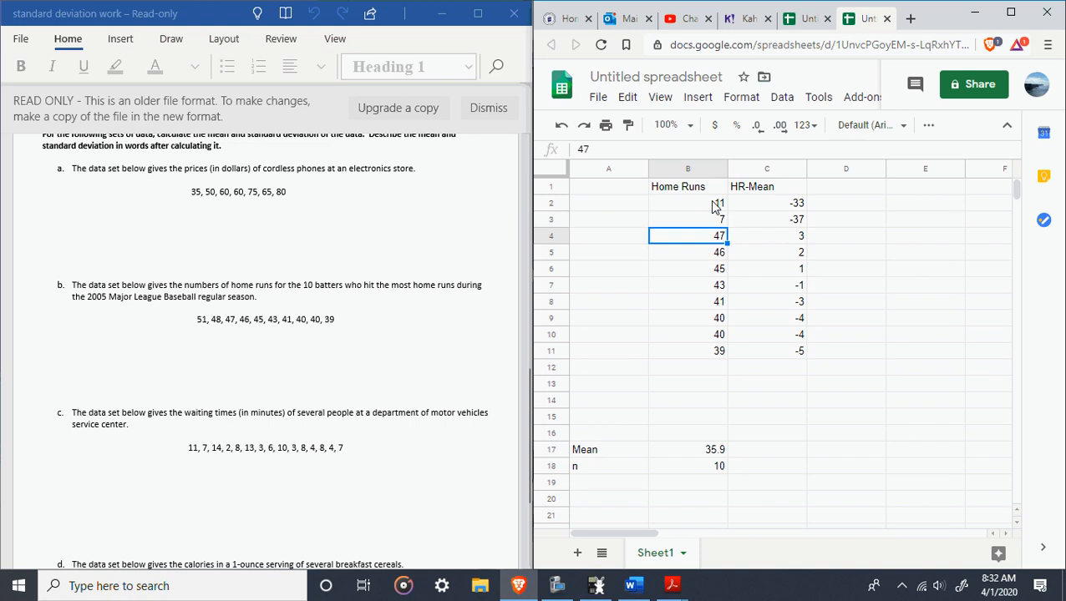
{"action": "type", "text": "14"}
{"action": "key", "text": "Return"}
{"action": "type", "text": "2"}
{"action": "key", "text": "Return"}
{"action": "type", "text": "8"}
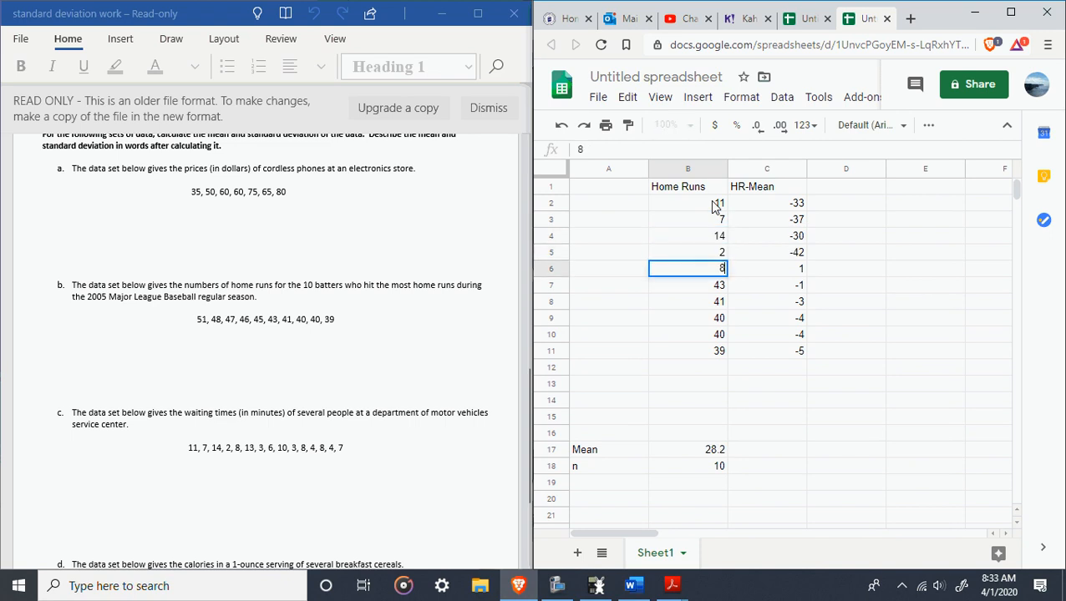
{"action": "key", "text": "Return"}
{"action": "type", "text": "13"}
{"action": "key", "text": "Return"}
{"action": "type", "text": "3"}
{"action": "key", "text": "Return"}
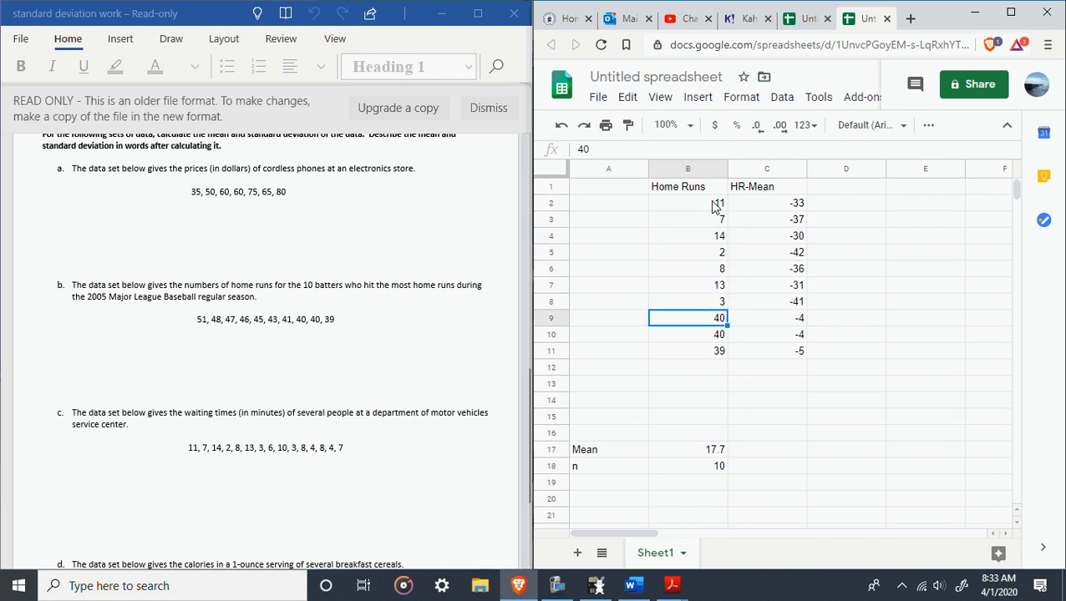
{"action": "type", "text": "6"}
{"action": "key", "text": "Return"}
{"action": "type", "text": "10"}
{"action": "key", "text": "Return"}
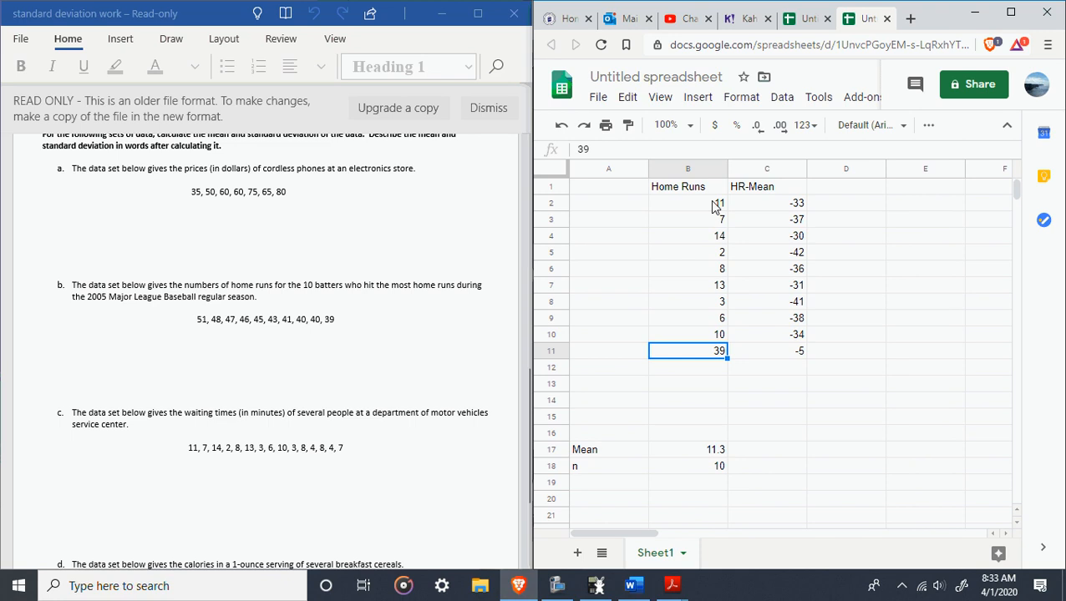
{"action": "type", "text": "3"}
{"action": "key", "text": "Return"}
{"action": "type", "text": "8"}
{"action": "key", "text": "Return"}
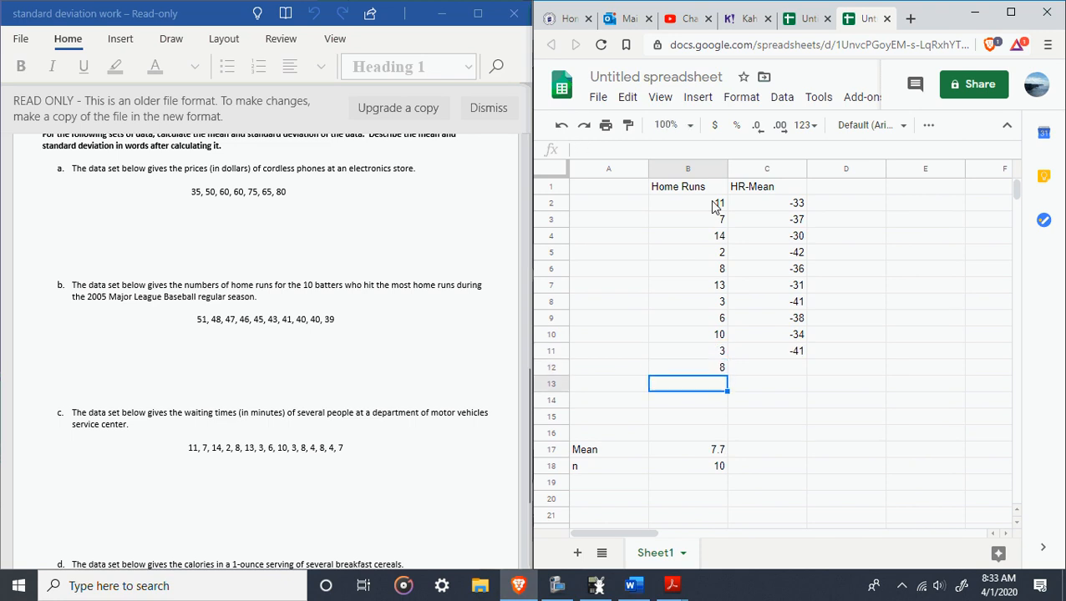
{"action": "type", "text": "4"}
{"action": "key", "text": "Return"}
{"action": "type", "text": "8"}
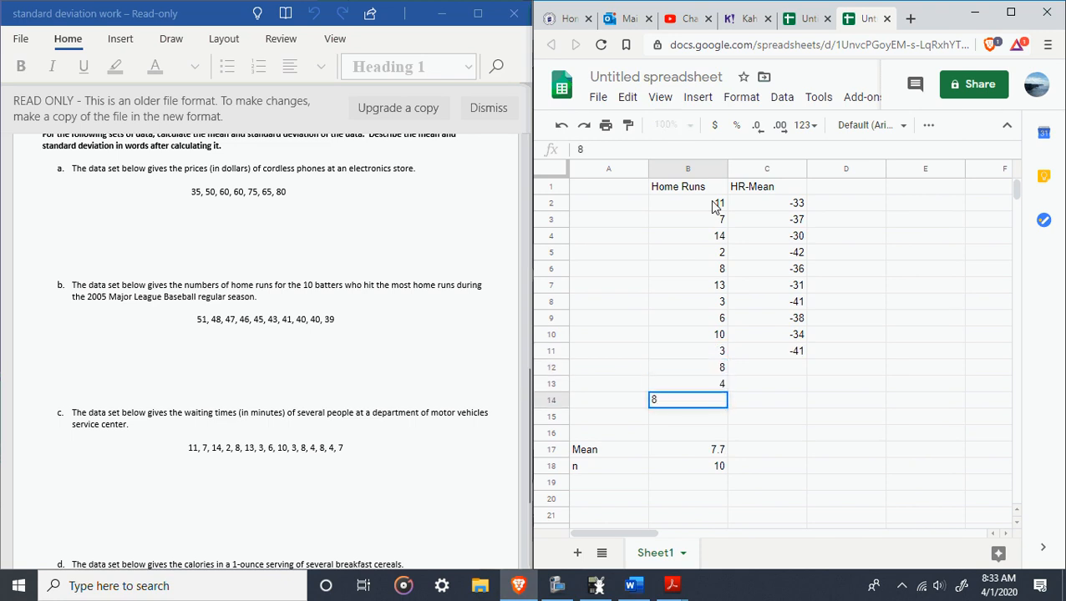
{"action": "key", "text": "BackSpace"}
{"action": "key", "text": "Return"}
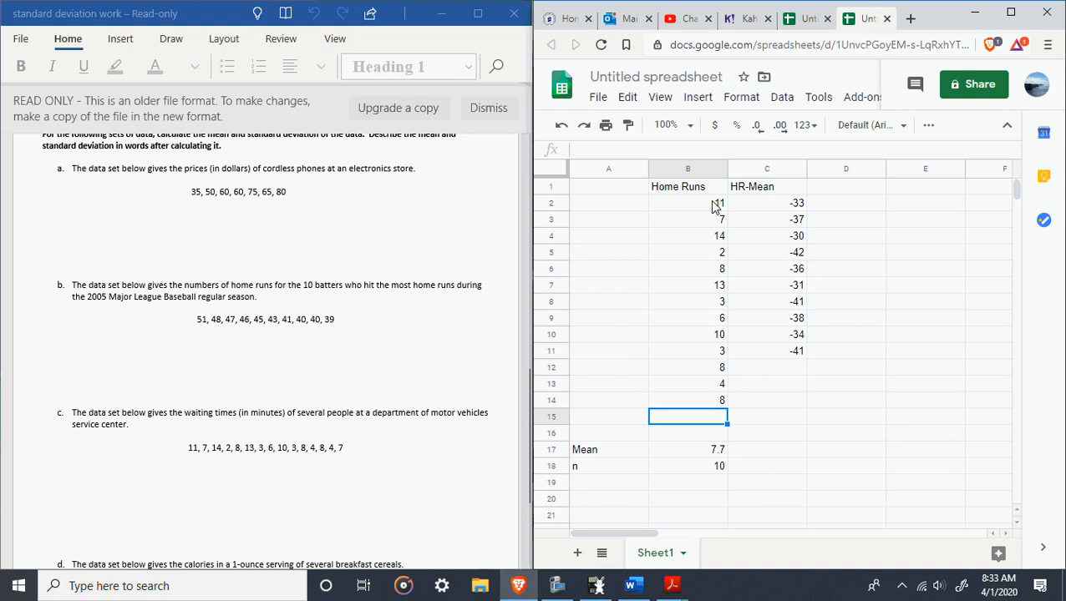
{"action": "type", "text": "4"}
{"action": "key", "text": "Return"}
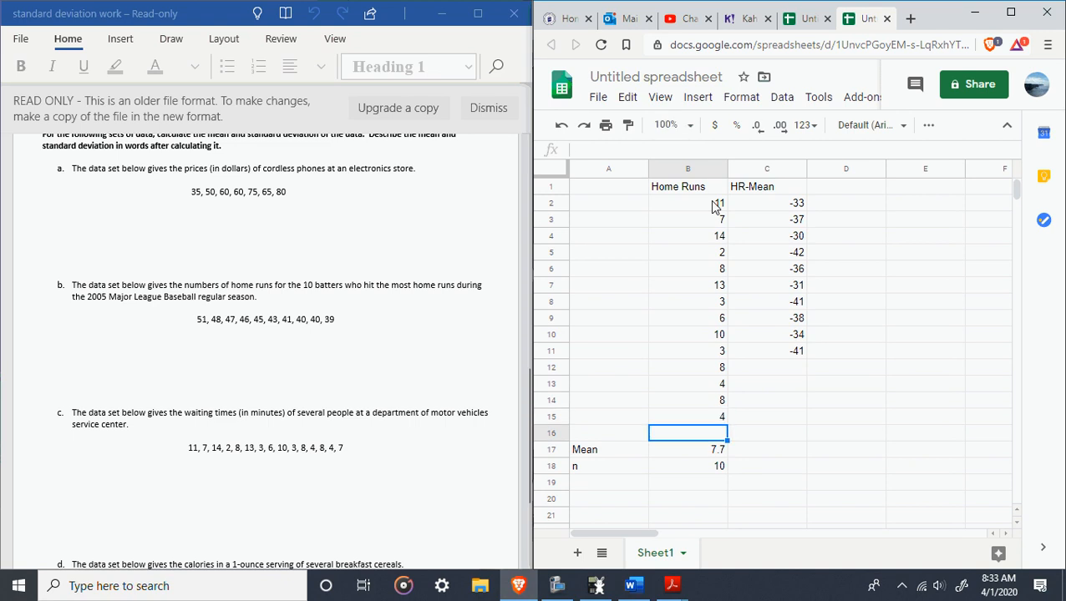
{"action": "type", "text": "7"}
{"action": "key", "text": "Return"}
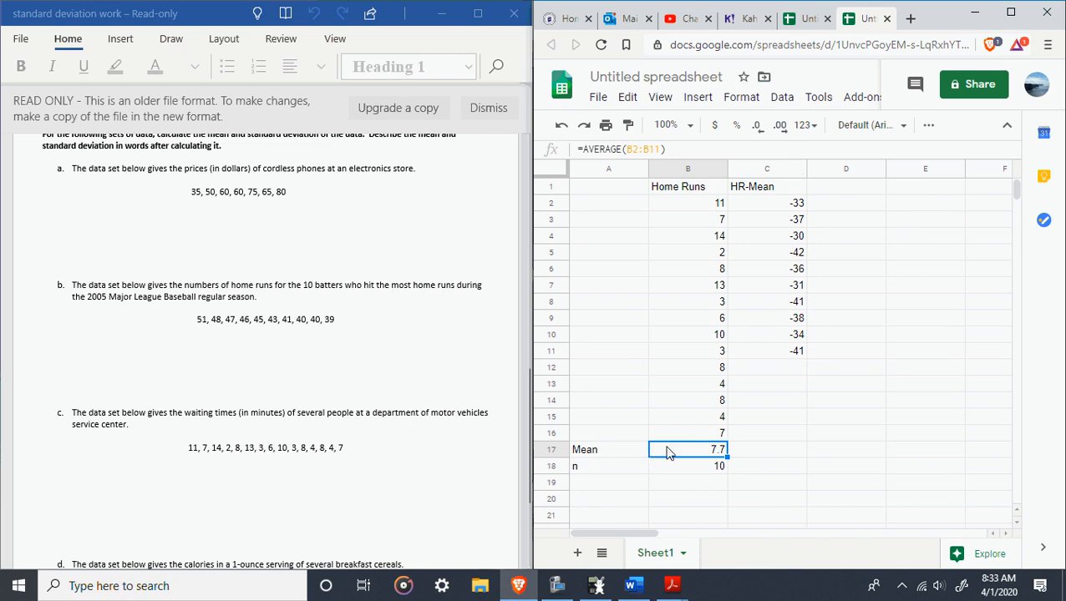
Replace the Mean formula in B17 with the AVERAGE function over the extended range B2:B16.
{"action": "type", "text": "="}
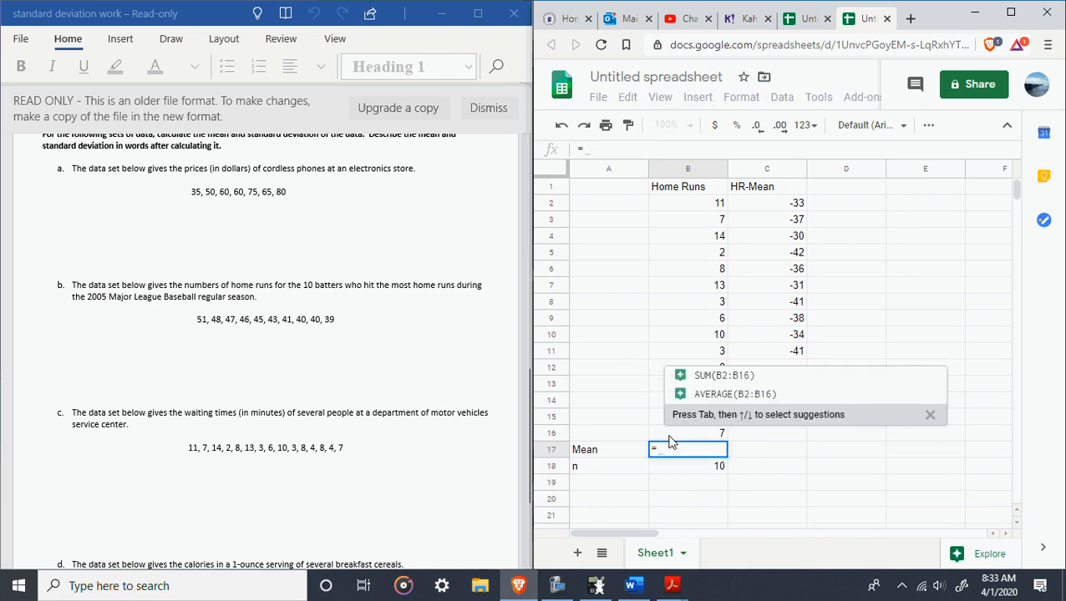
{"action": "type", "text": "Avera"}
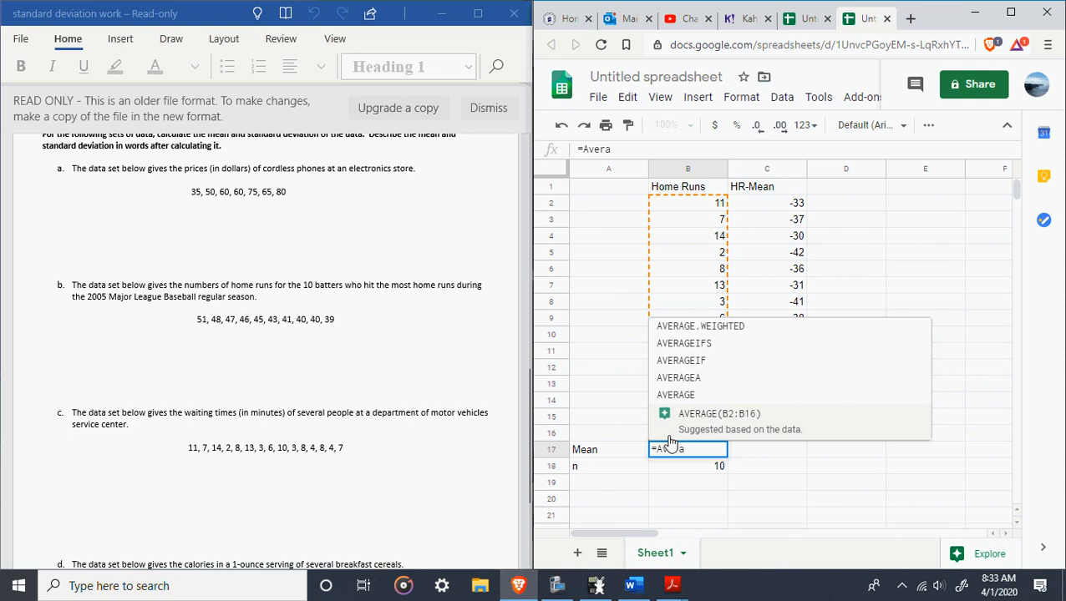
{"action": "left_click", "coordinate": [740, 407]}
{"action": "left_click_drag", "start_coordinate": [716, 211], "coordinate": [709, 441]}
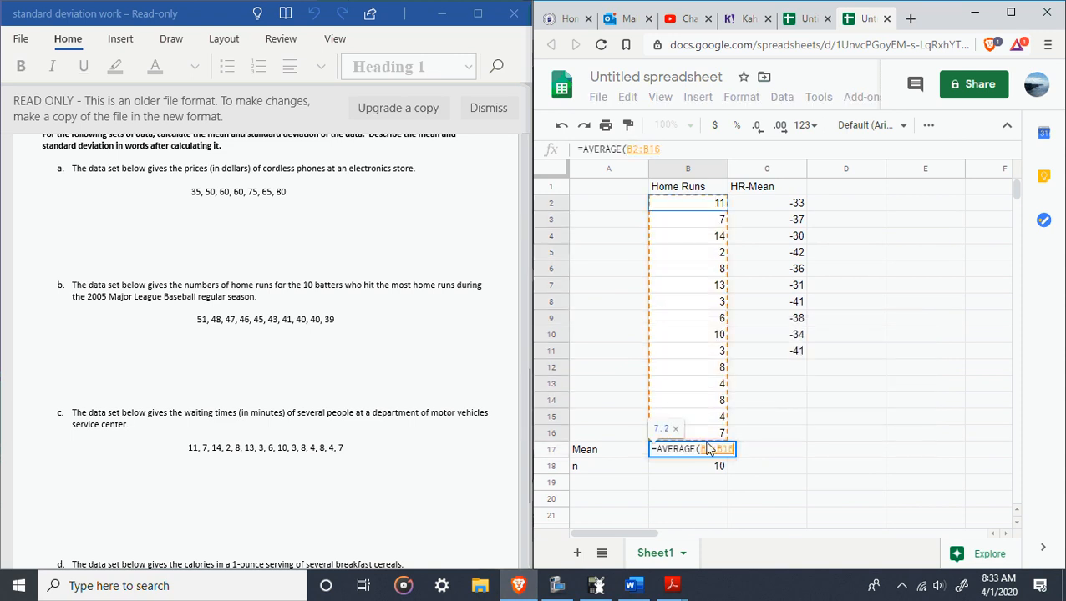
{"action": "key", "text": "Return"}
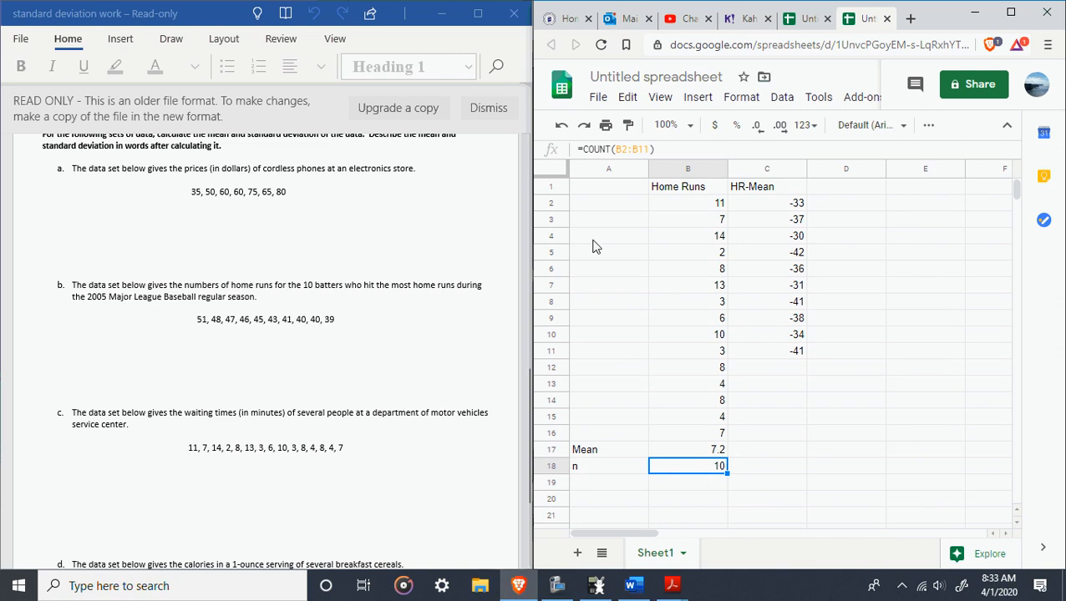
Clear the range A1:C18 and enter the column headings Wait in B1 and Wait-Mean in C1.
{"action": "left_click_drag", "start_coordinate": [613, 187], "coordinate": [806, 475]}
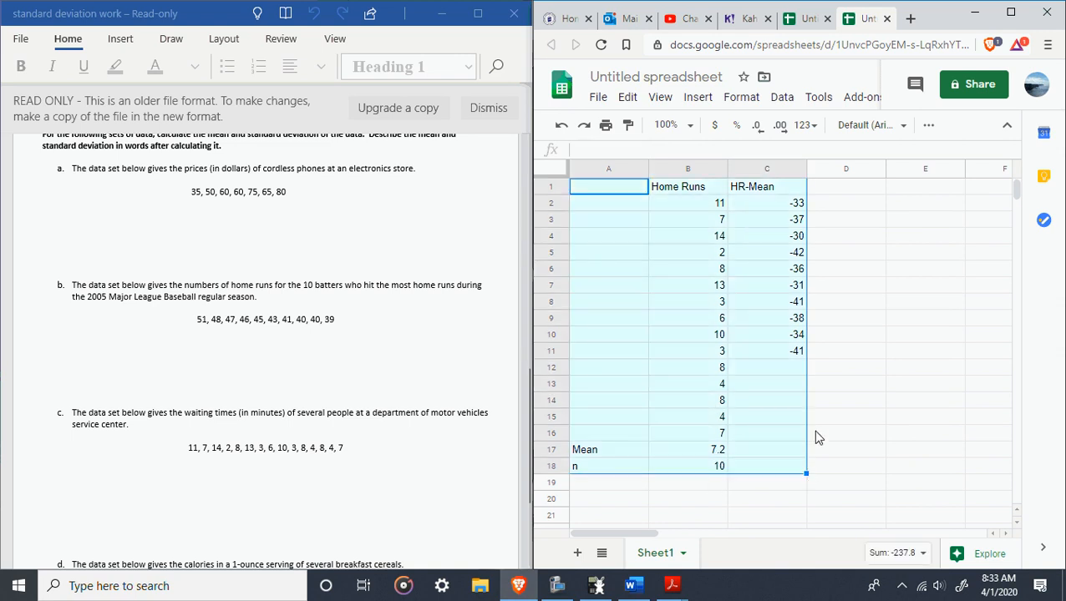
{"action": "key", "text": "Delete"}
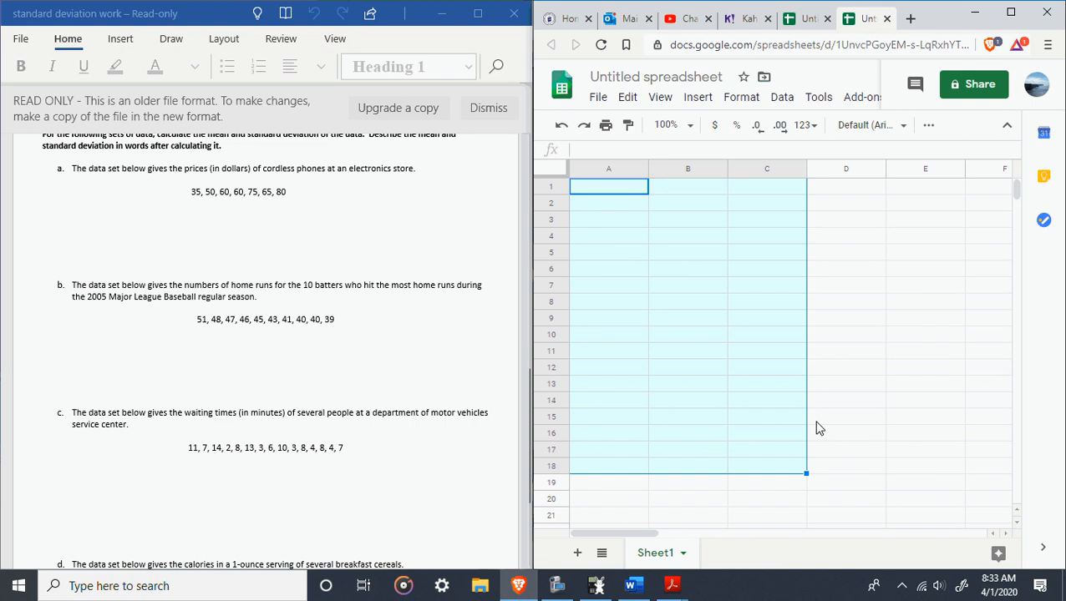
{"action": "key", "text": "Right"}
{"action": "type", "text": "Wai"}
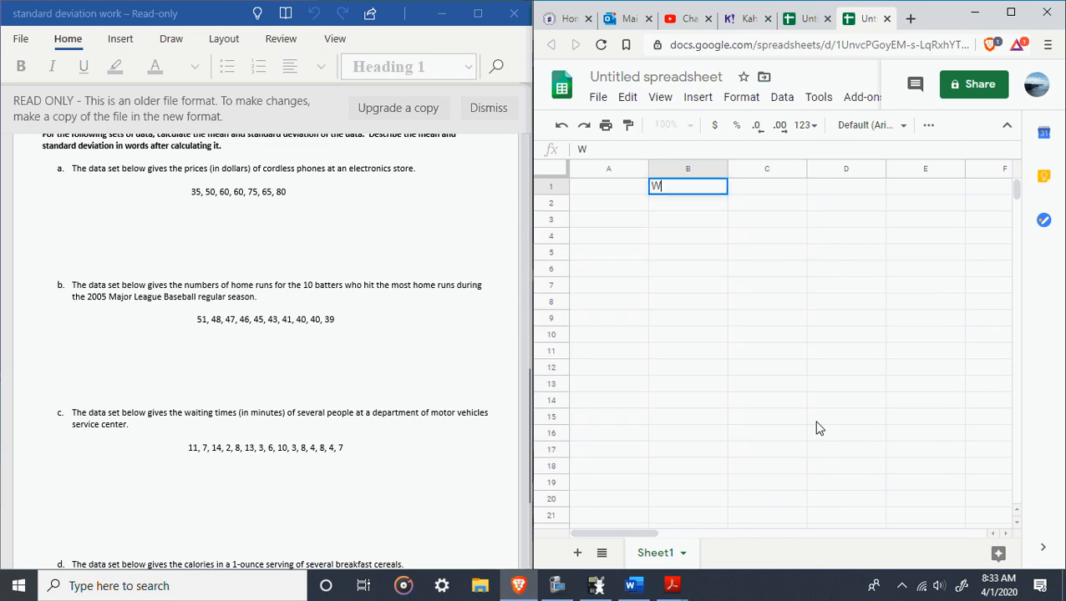
{"action": "key", "text": "Tab"}
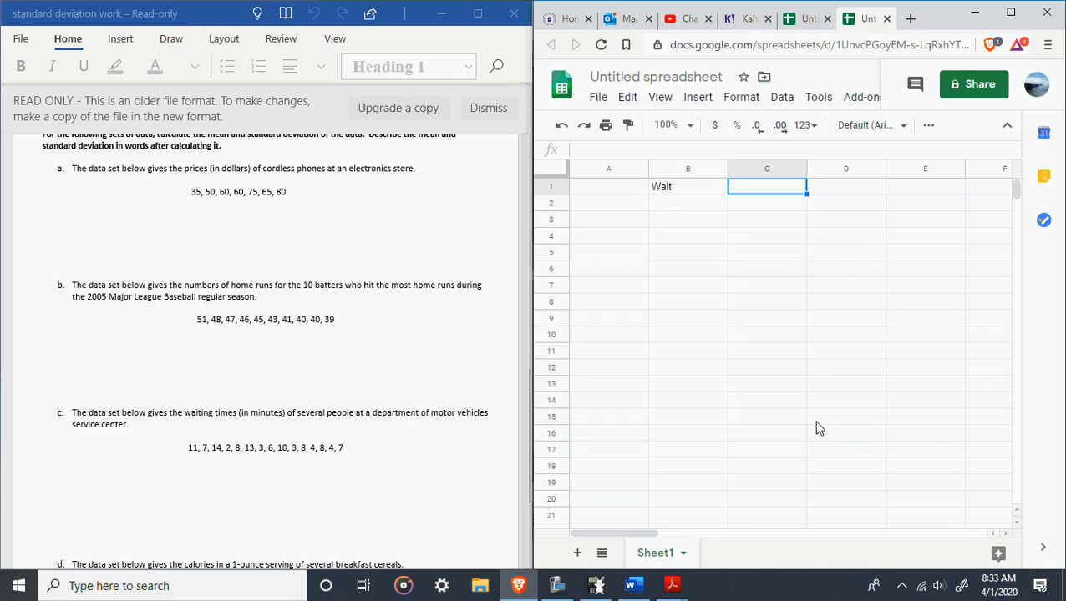
{"action": "type", "text": "Wait"}
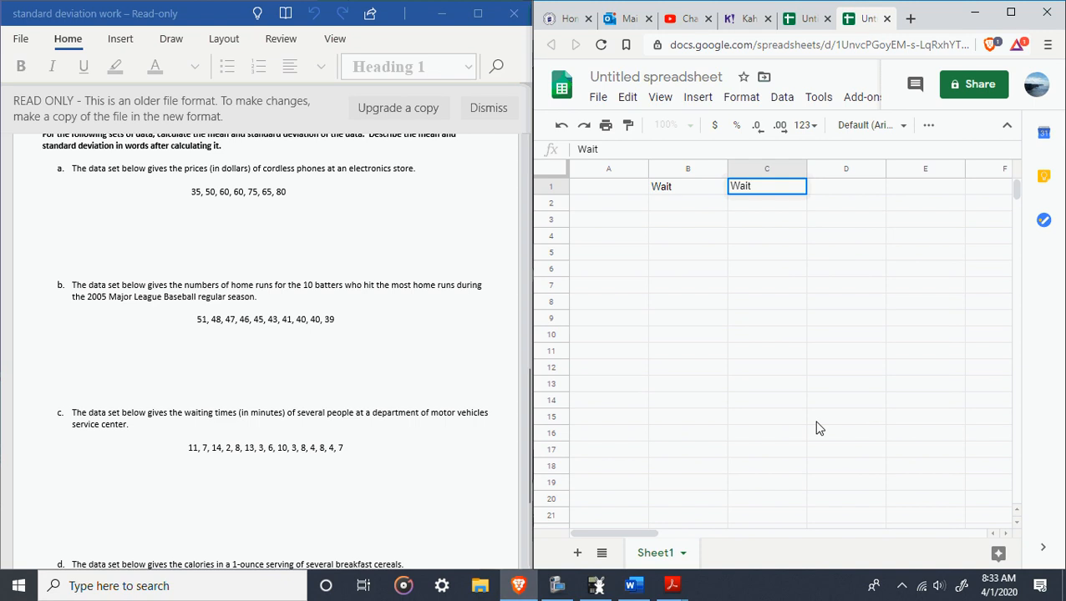
{"action": "type", "text": "-Mean"}
{"action": "key", "text": "Return"}
Enter the waiting times 11, 7, 14, 2, 8, 13, 3, 6, 10, 3, 8, 4, 8, 4, 7 in B2:B16 under Wait.
{"action": "key", "text": "Left"}
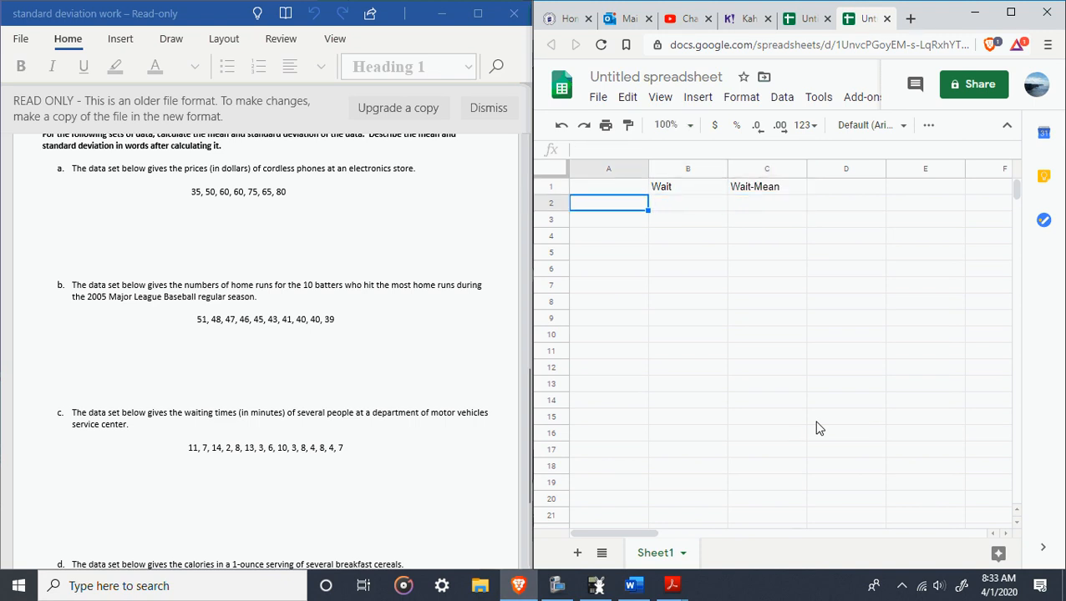
{"action": "key", "text": "Right"}
{"action": "type", "text": "11"}
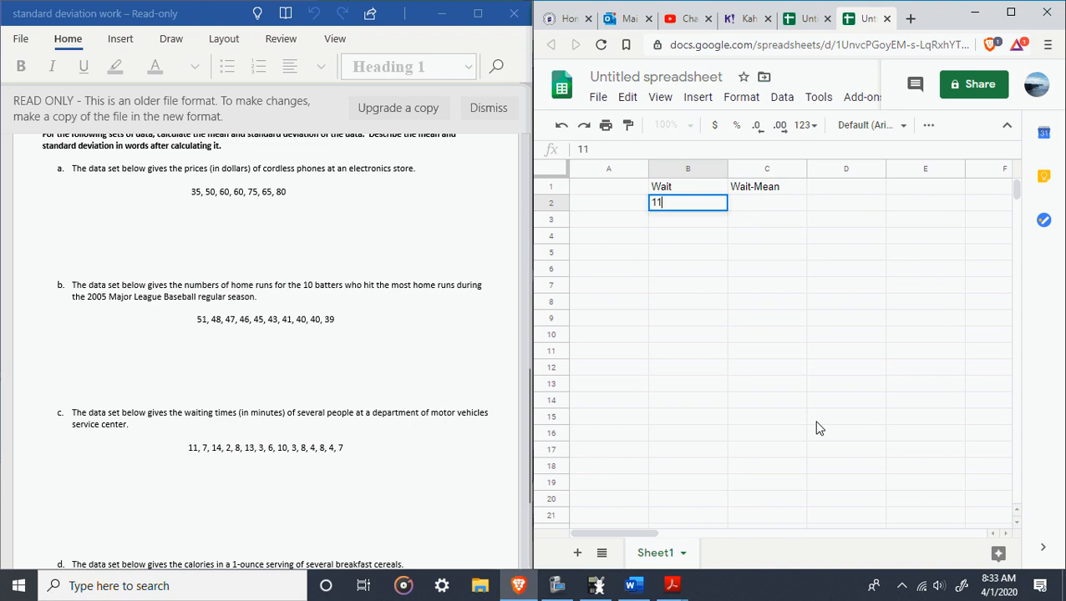
{"action": "key", "text": "Return"}
{"action": "type", "text": "7"}
{"action": "key", "text": "Return"}
{"action": "type", "text": "14"}
{"action": "key", "text": "Return"}
{"action": "type", "text": "2"}
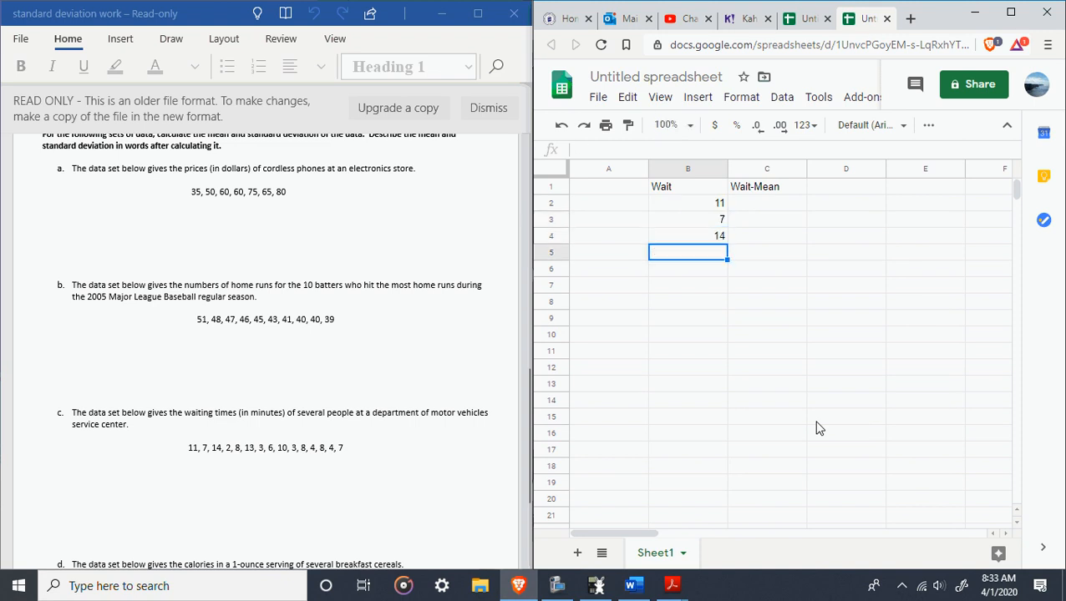
{"action": "key", "text": "Return"}
{"action": "type", "text": "8"}
{"action": "key", "text": "Return"}
{"action": "type", "text": "13"}
{"action": "key", "text": "Return"}
{"action": "type", "text": "3"}
{"action": "key", "text": "Return"}
{"action": "type", "text": "6"}
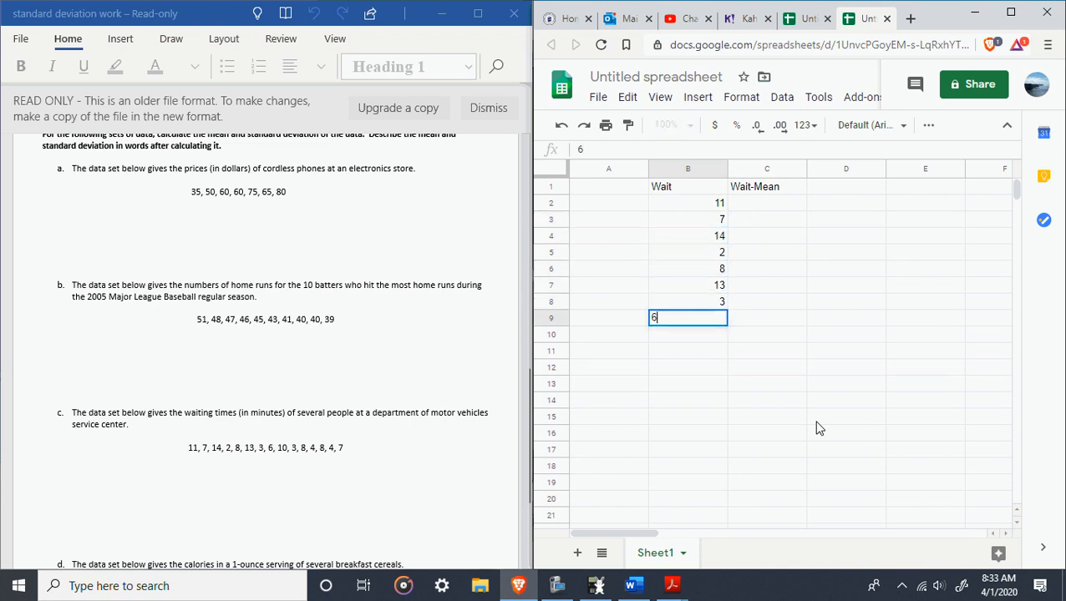
{"action": "key", "text": "Return"}
{"action": "type", "text": "10"}
{"action": "key", "text": "Return"}
{"action": "type", "text": "3"}
{"action": "key", "text": "Return"}
{"action": "type", "text": "8"}
{"action": "key", "text": "Return"}
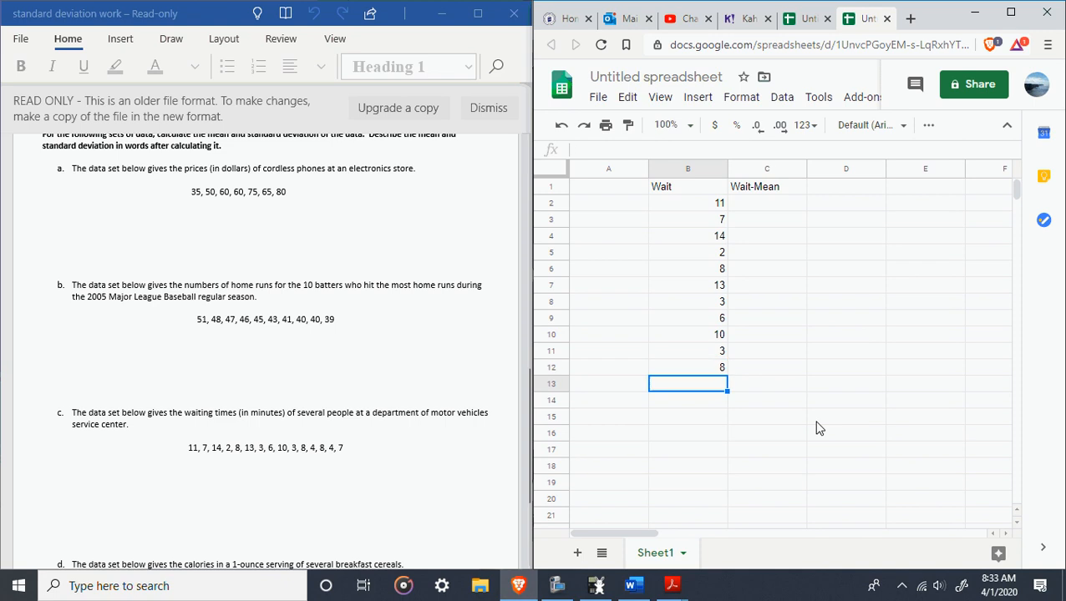
{"action": "type", "text": "4"}
{"action": "key", "text": "Return"}
{"action": "type", "text": "4"}
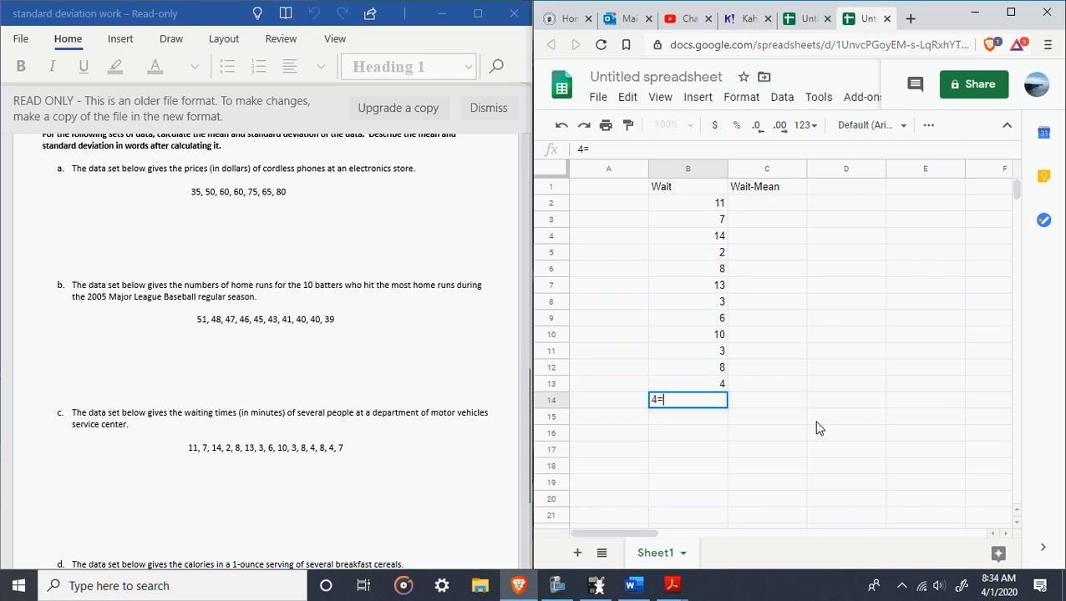
{"action": "key", "text": "BackSpace"}
{"action": "type", "text": "8"}
{"action": "key", "text": "Return"}
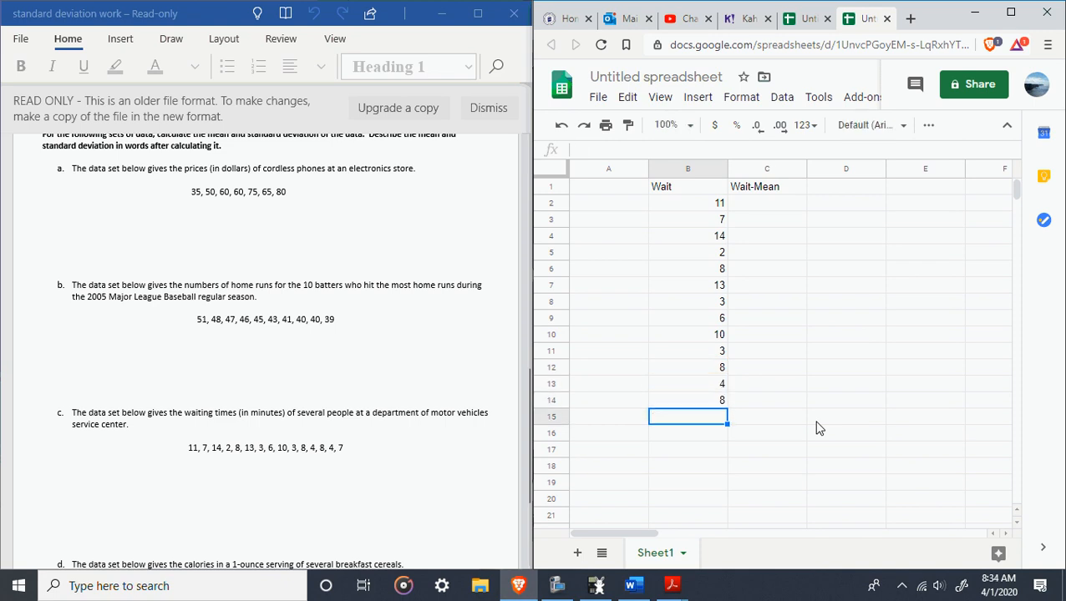
{"action": "type", "text": "4"}
{"action": "key", "text": "Return"}
{"action": "type", "text": "7"}
{"action": "key", "text": "Return"}
Enter the row labels Mean in A17 and n in A18 below the waiting times.
{"action": "key", "text": "Left"}
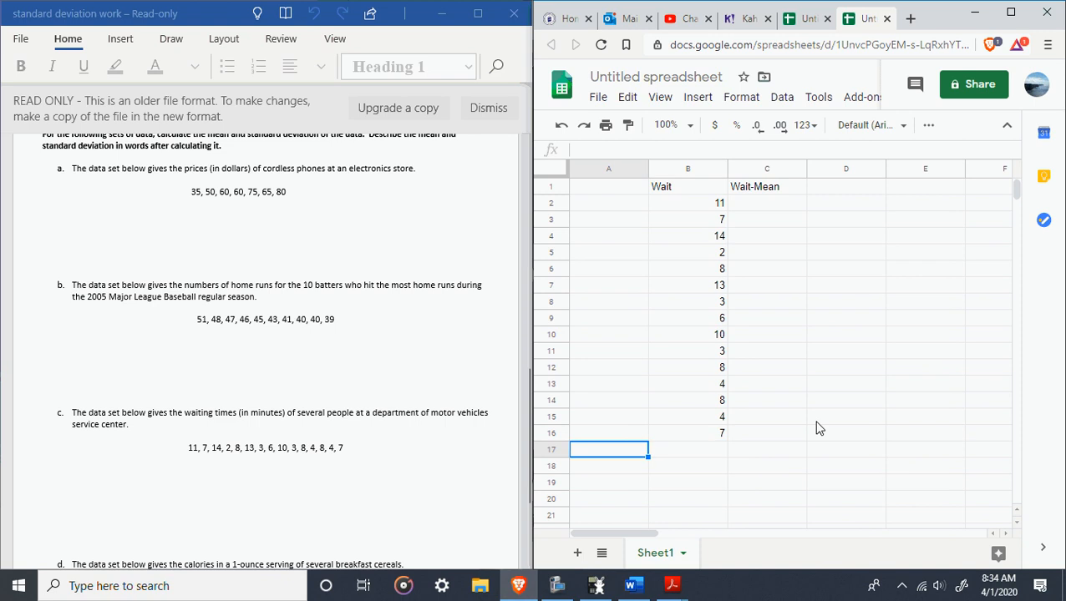
{"action": "type", "text": "Mean"}
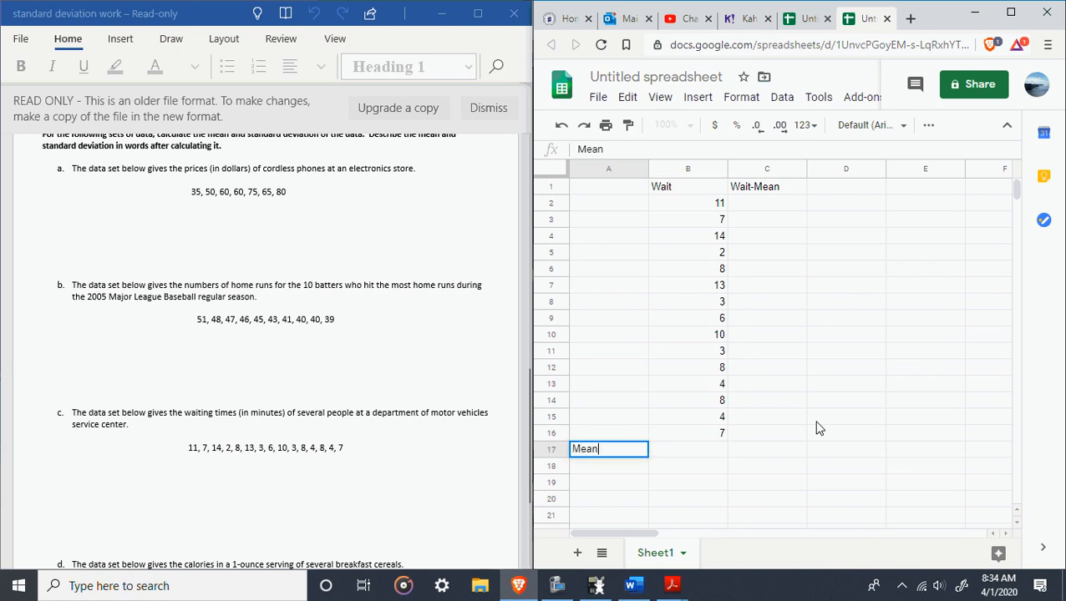
{"action": "key", "text": "Return"}
{"action": "type", "text": "n"}
{"action": "key", "text": "Tab"}
Calculate the mean of the waiting times in B17 with the AVERAGE function over B2:B16.
{"action": "key", "text": "Up"}
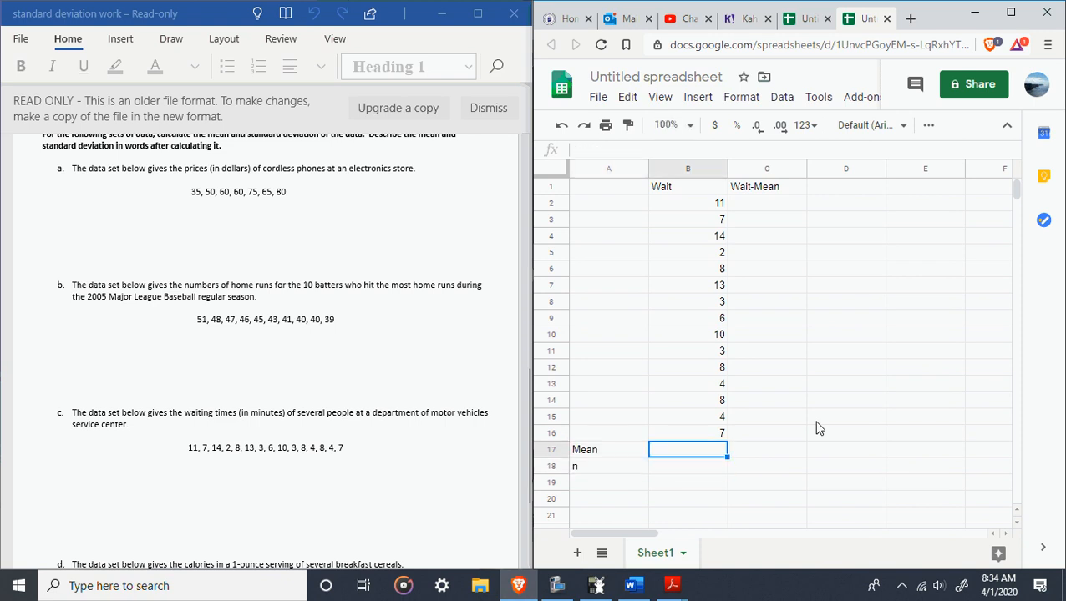
{"action": "type", "text": "=average"}
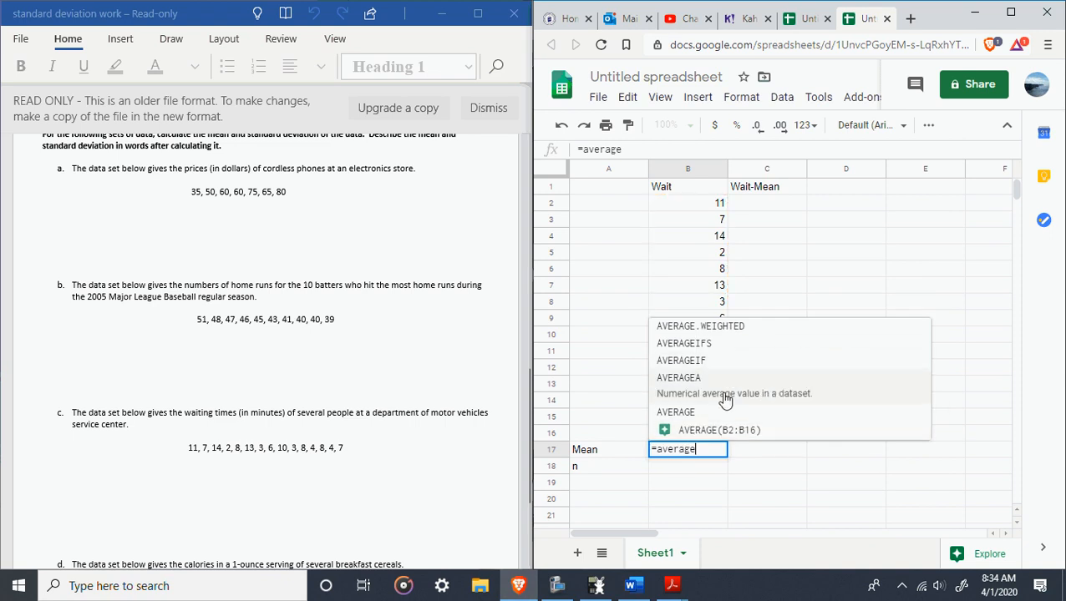
{"action": "left_click", "coordinate": [804, 422]}
{"action": "left_click_drag", "start_coordinate": [723, 205], "coordinate": [706, 443]}
{"action": "key", "text": "Return"}
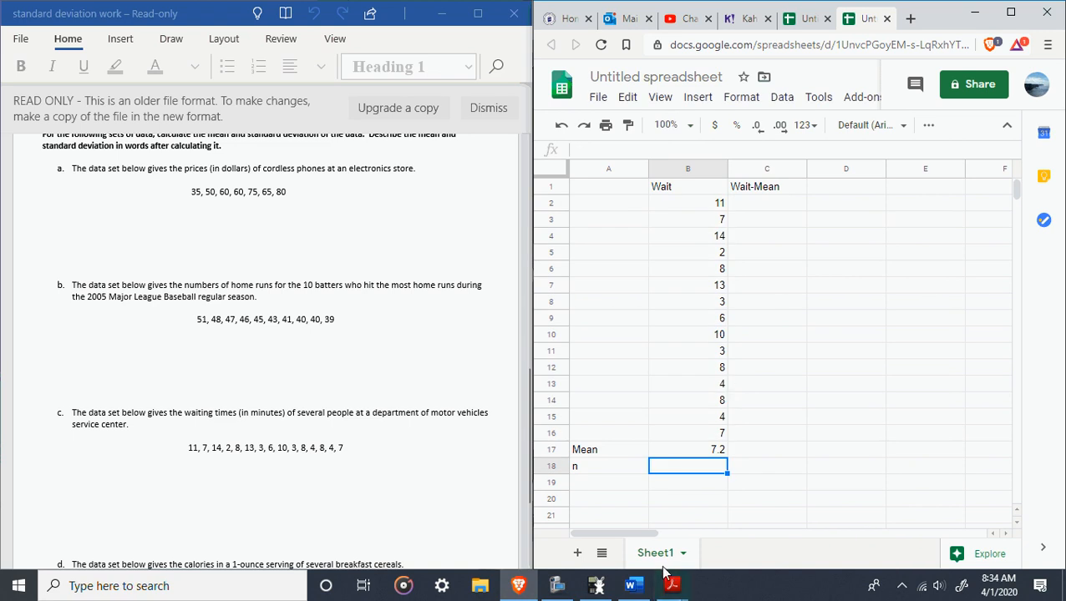
Count the waiting times in B18 with the COUNT function over B2:B16.
{"action": "type", "text": "="}
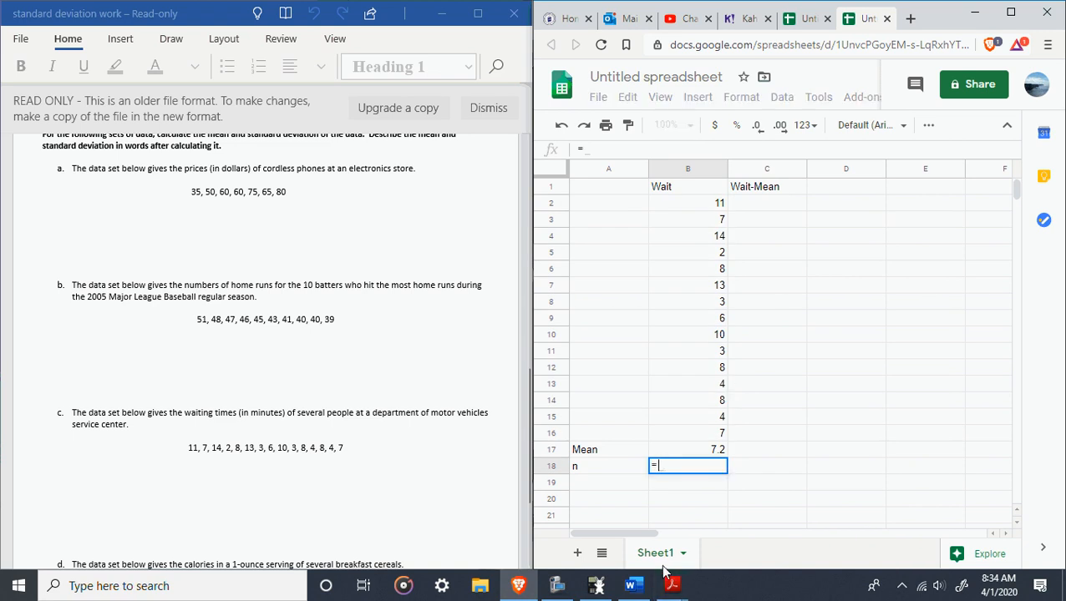
{"action": "type", "text": "coun"}
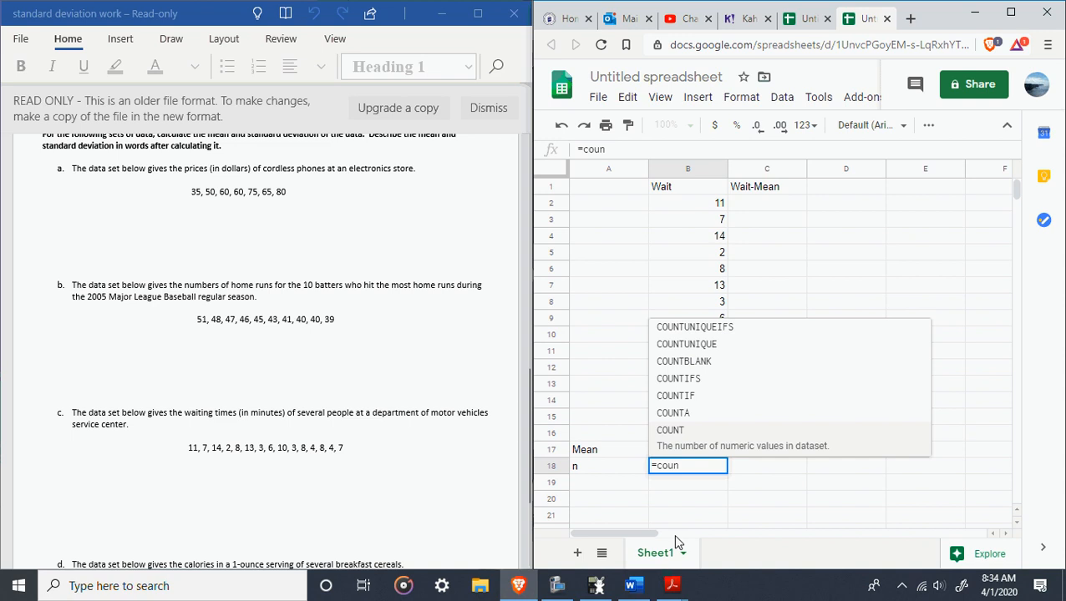
{"action": "left_click", "coordinate": [711, 432]}
{"action": "left_click", "coordinate": [720, 205]}
{"action": "left_click_drag", "start_coordinate": [720, 205], "coordinate": [692, 436]}
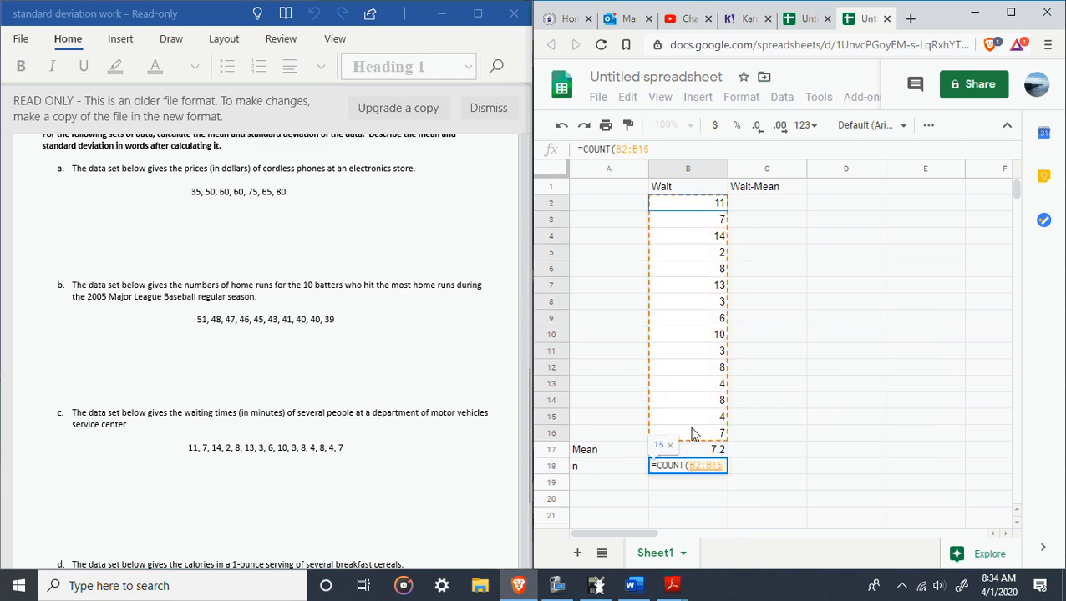
{"action": "key", "text": "Return"}
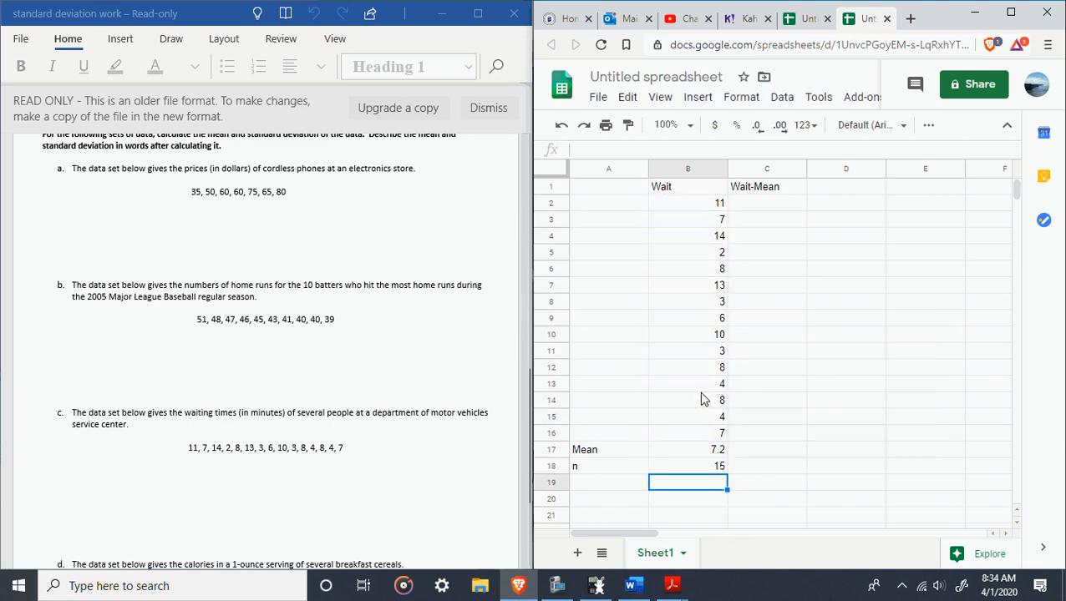
Enter the formula =B2-7.2 in C2 to subtract the mean from the first waiting time.
{"action": "left_click", "coordinate": [750, 208]}
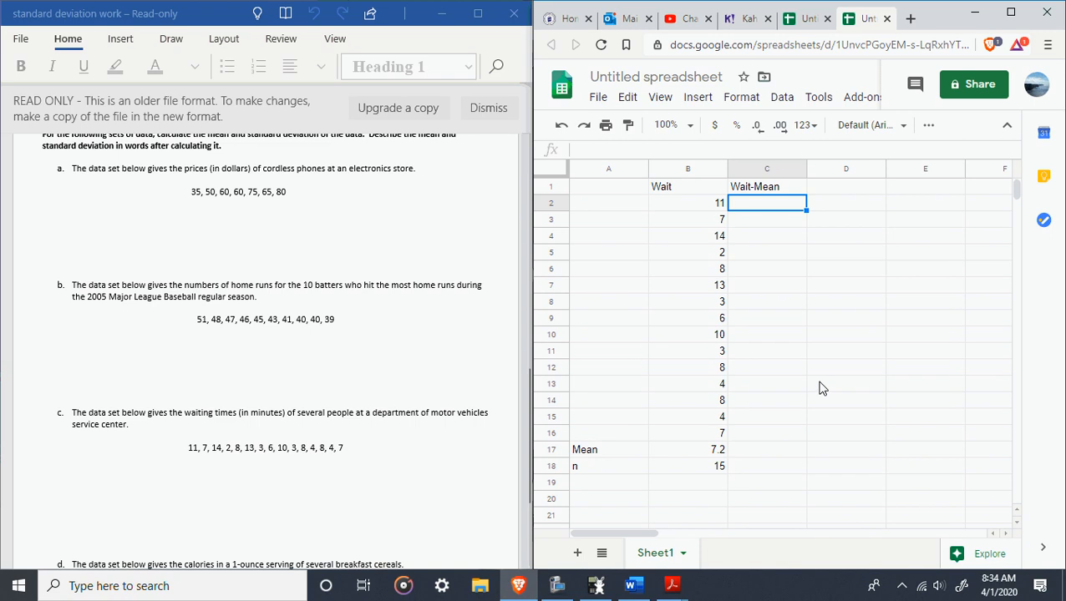
{"action": "type", "text": "="}
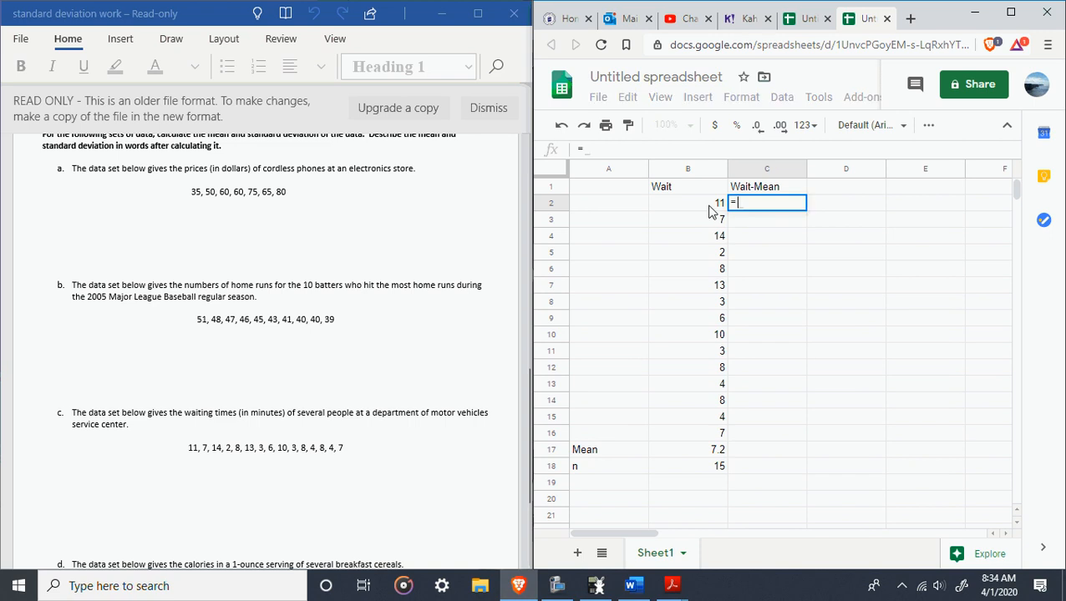
{"action": "left_click", "coordinate": [709, 212]}
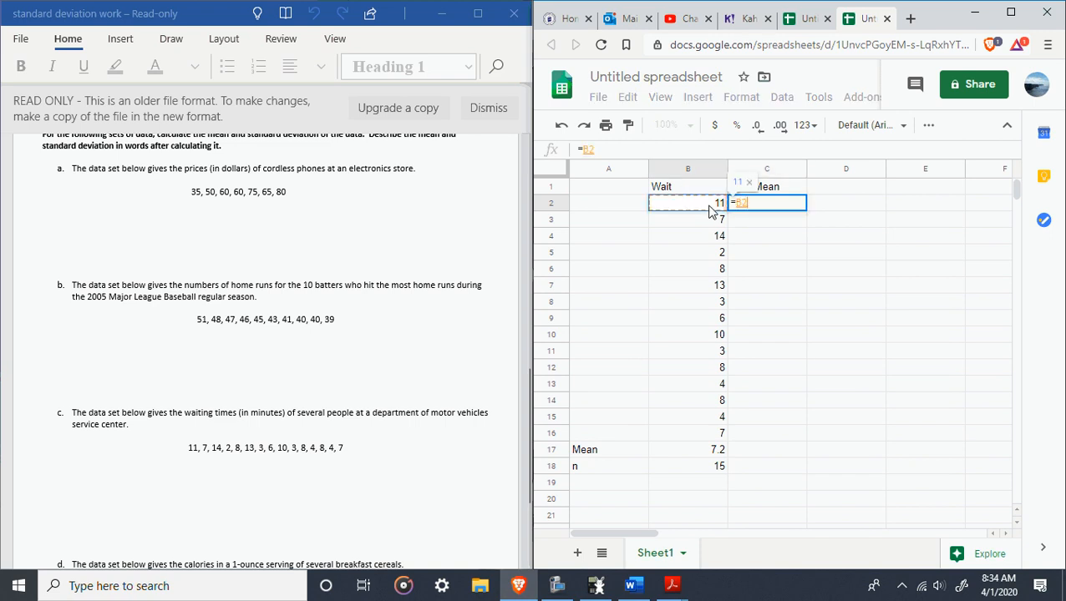
{"action": "type", "text": "-"}
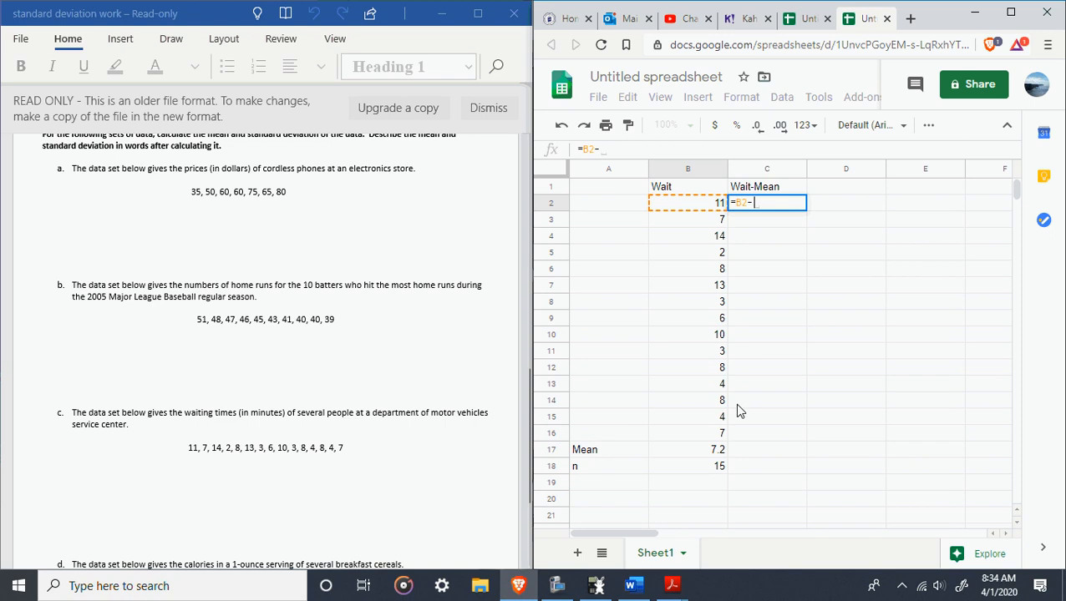
{"action": "type", "text": "7"}
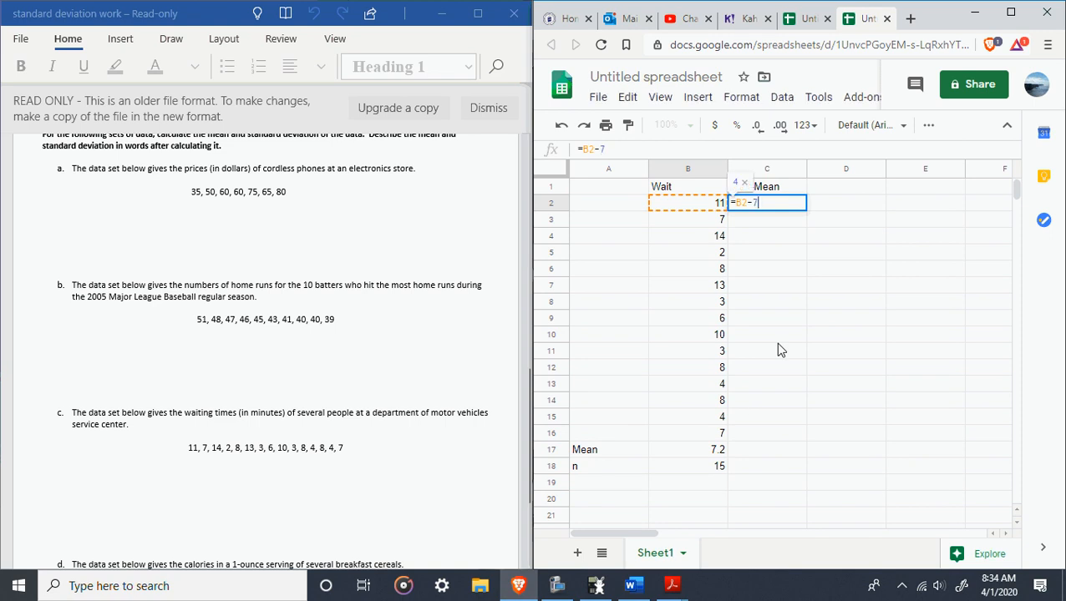
{"action": "type", "text": ".2"}
{"action": "key", "text": "Return"}
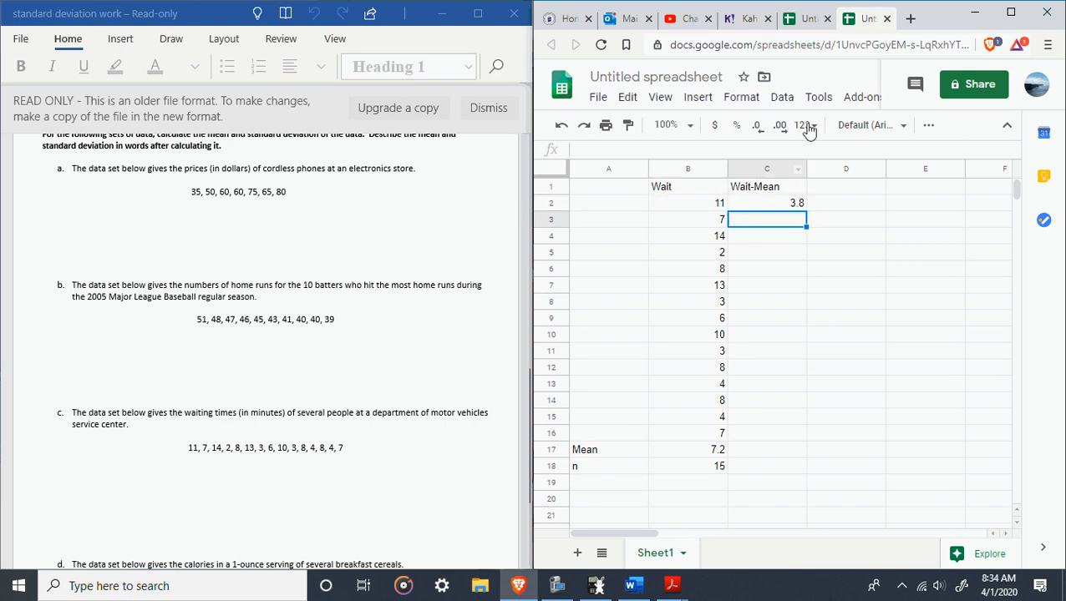
Fill the Wait-Mean formula from C2 down through C16.
{"action": "left_click", "coordinate": [786, 203]}
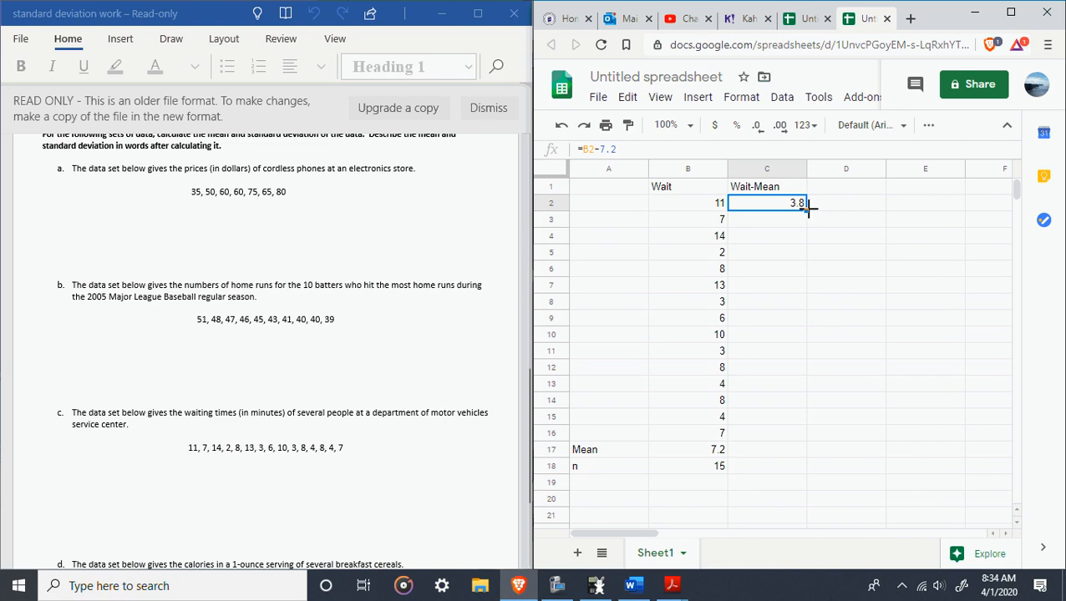
{"action": "left_click_drag", "start_coordinate": [806, 211], "coordinate": [791, 435]}
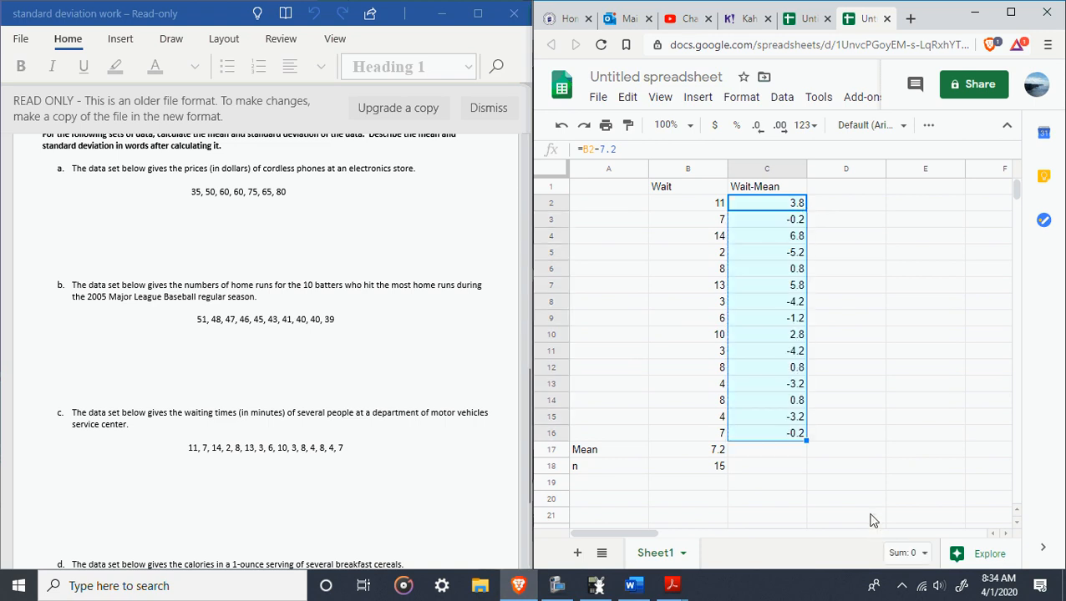
{"action": "left_click", "coordinate": [864, 386]}
{"action": "scroll", "coordinate": [74, 451], "scroll_direction": "down", "scroll_amount": 1}
{"action": "scroll", "coordinate": [77, 447], "scroll_direction": "down", "scroll_amount": 3}
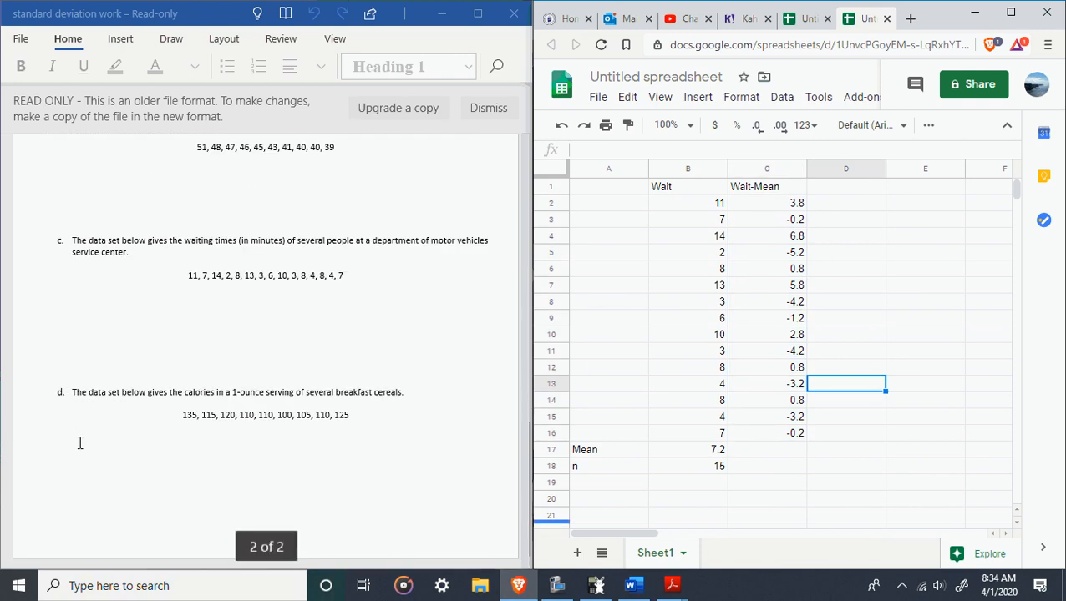
{"action": "scroll", "coordinate": [80, 443], "scroll_direction": "up", "scroll_amount": 3}
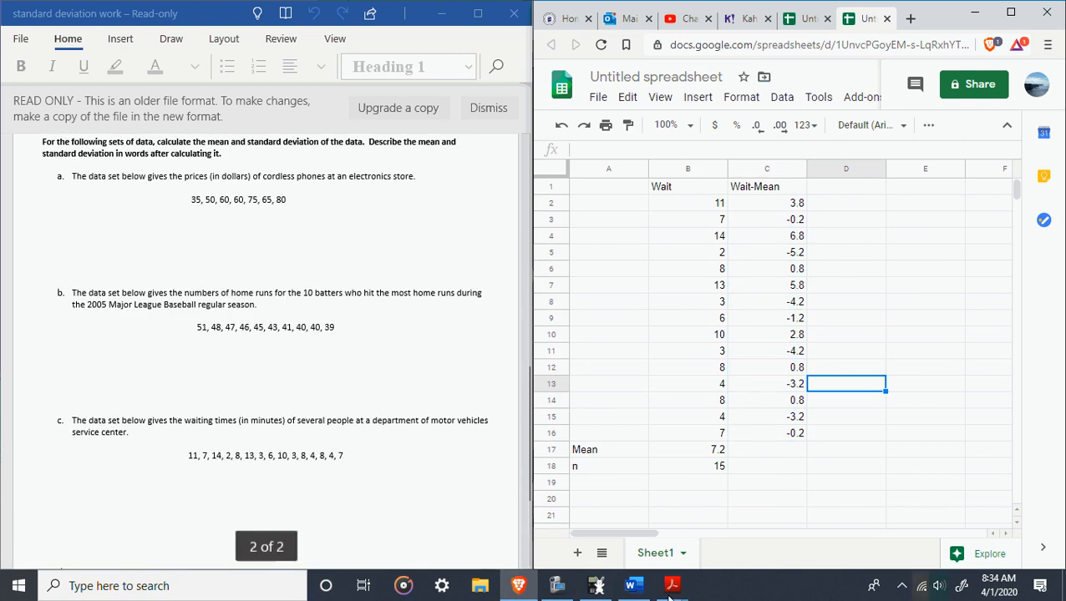
{"action": "left_click", "coordinate": [557, 586]}
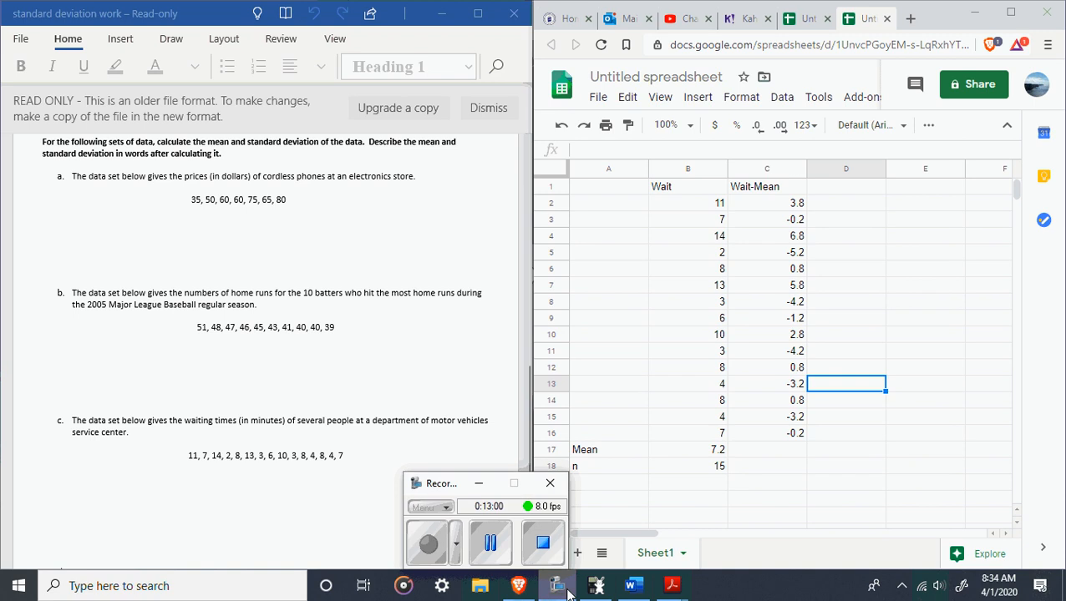
{"action": "left_click", "coordinate": [566, 592]}
Clear the range A1:C18 and enter the column headings Calories in B1 and Calories-Mean in C1.
{"action": "left_click_drag", "start_coordinate": [634, 187], "coordinate": [775, 472]}
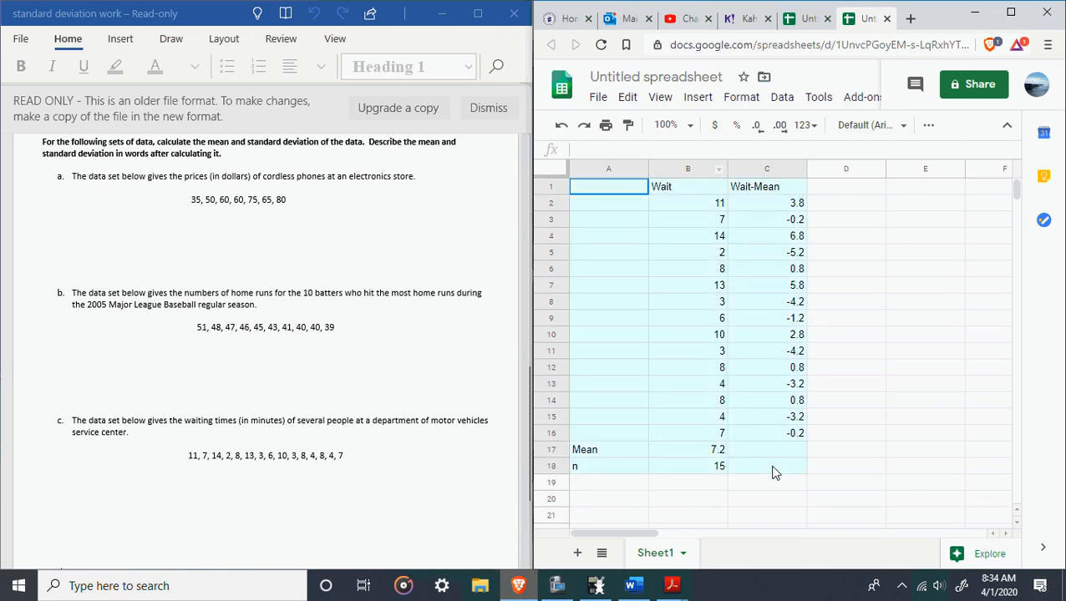
{"action": "key", "text": "Delete"}
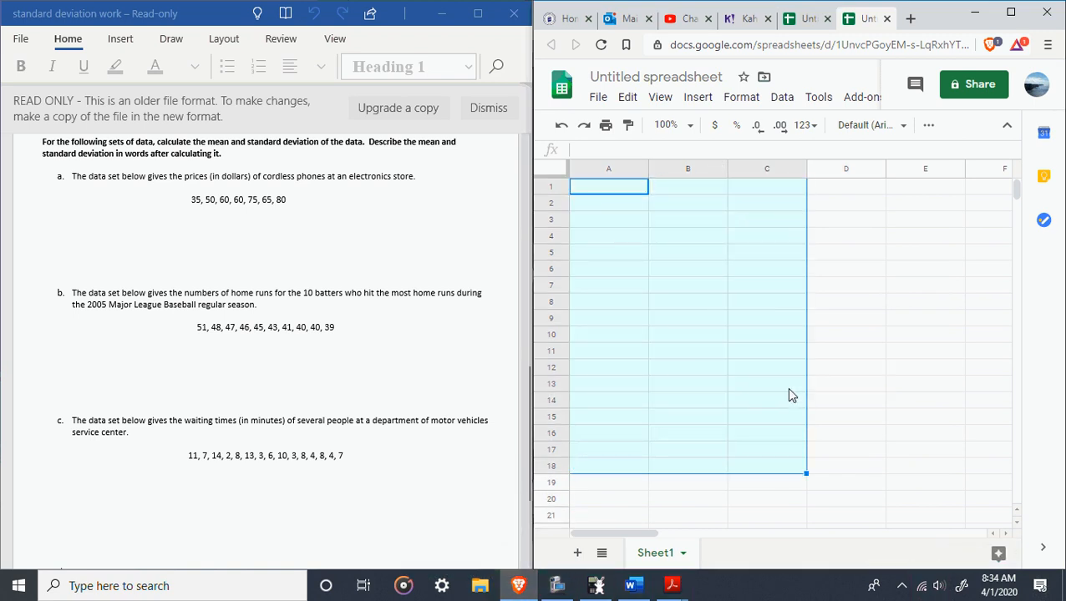
{"action": "left_click", "coordinate": [669, 185]}
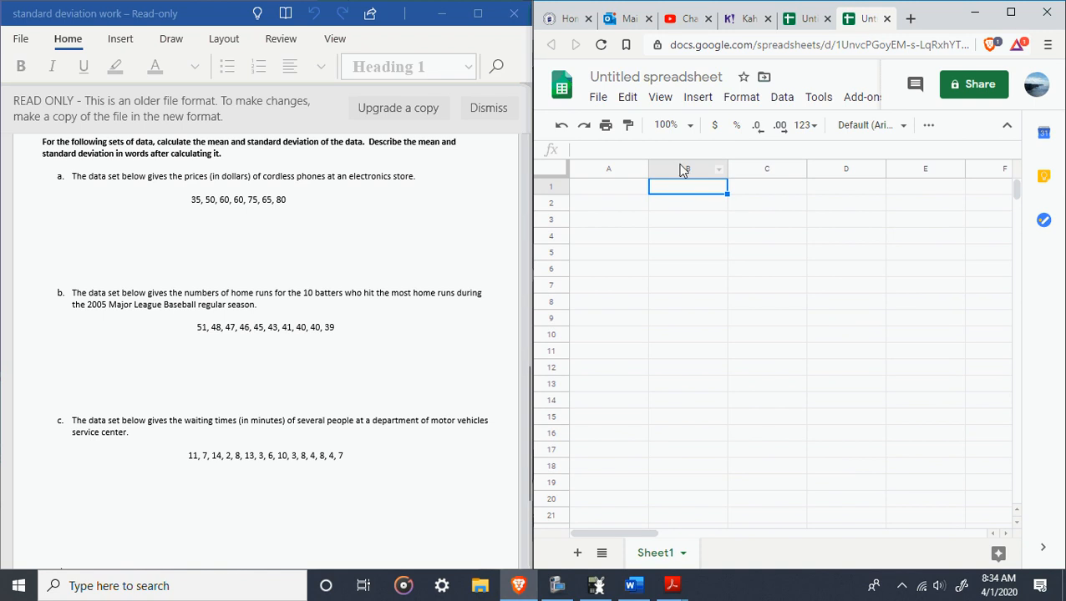
{"action": "type", "text": "Ca"}
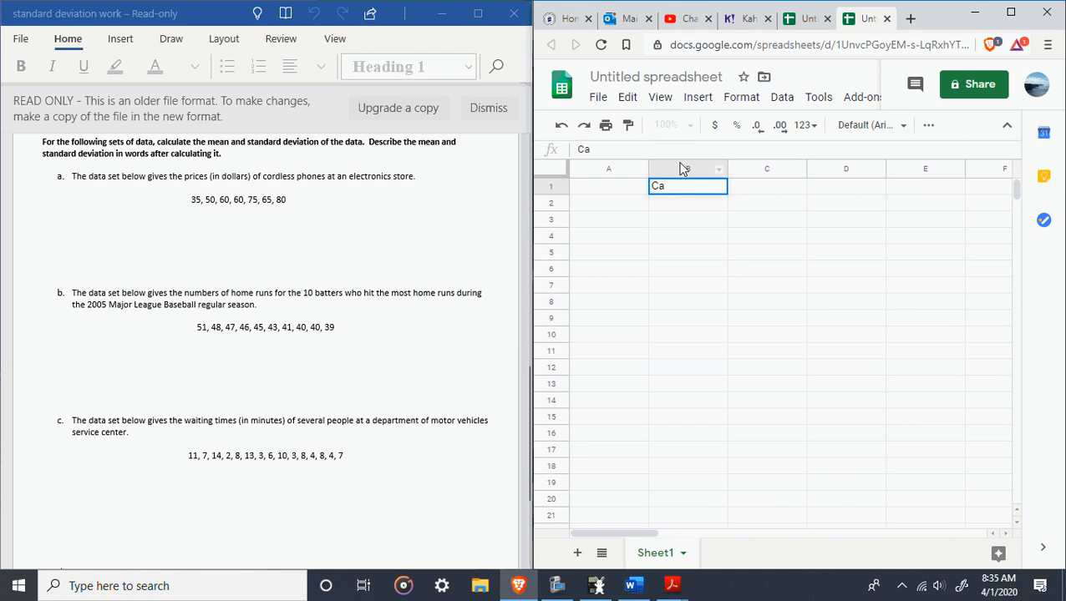
{"action": "type", "text": "lories"}
{"action": "key", "text": "Tab"}
{"action": "type", "text": "Calrie"}
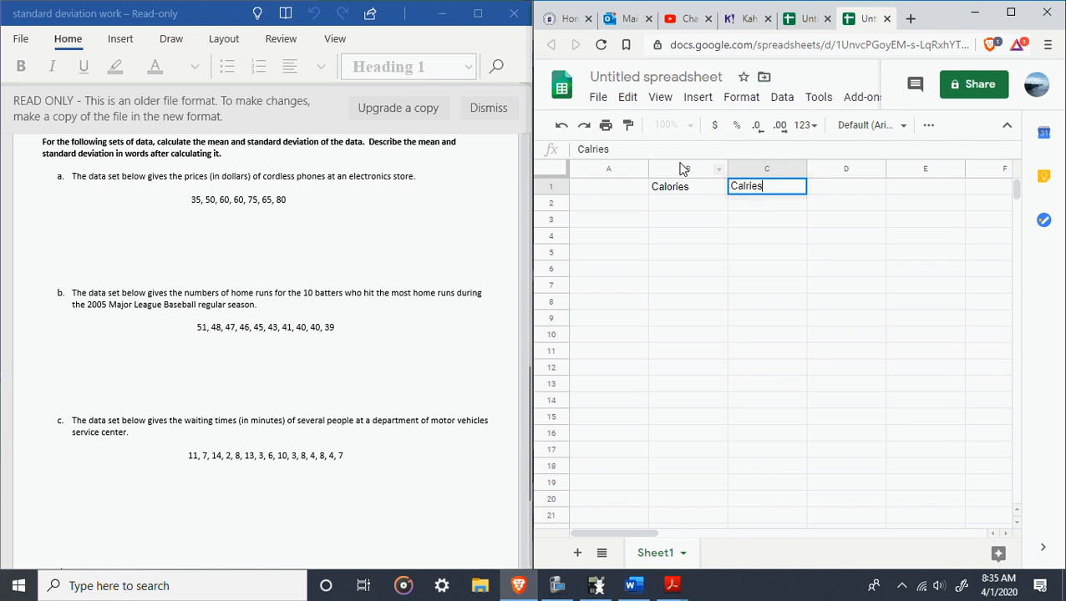
{"action": "key", "text": "BackSpace"}
{"action": "key", "text": "BackSpace"}
{"action": "type", "text": "ories-M"}
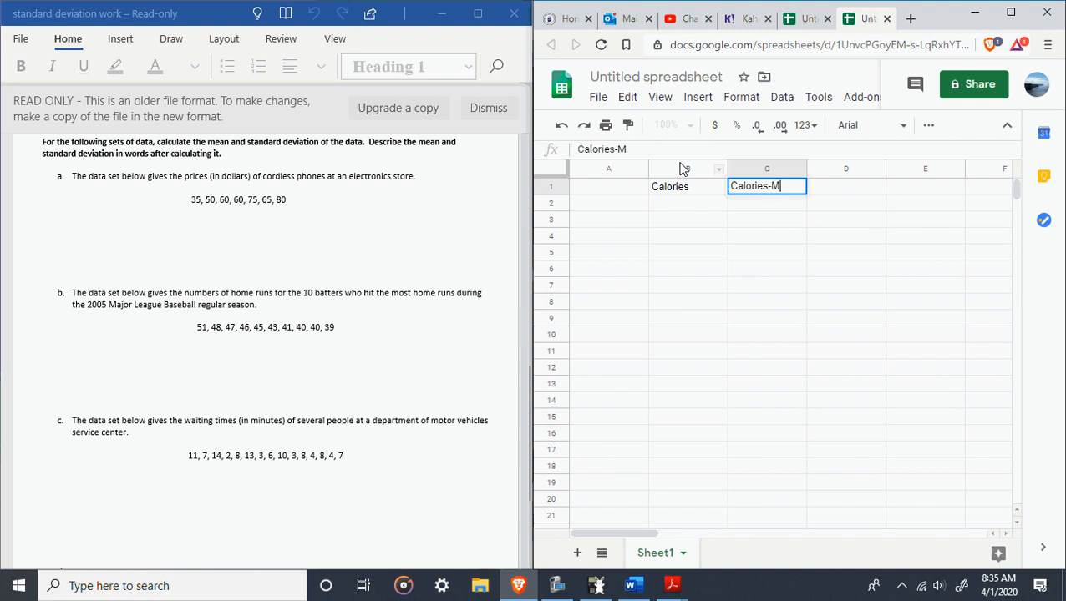
{"action": "type", "text": "aean"}
{"action": "key", "text": "Return"}
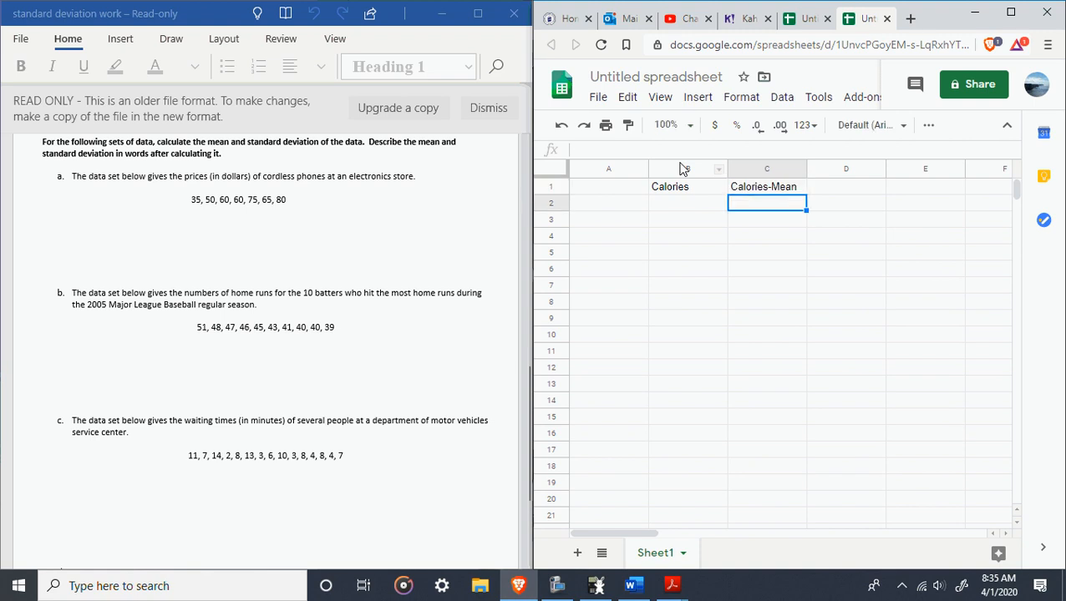
Enter the cereal calorie values 135, 115, 120, 110, 110, 100, 105, 110, 125 in B2:B10 under Calories.
{"action": "key", "text": "Left"}
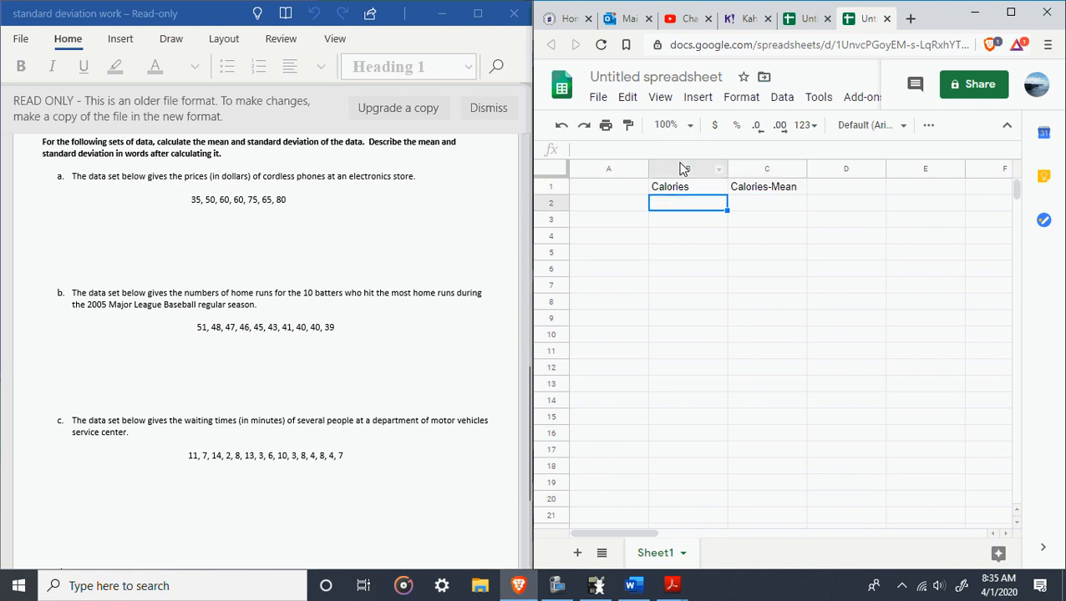
{"action": "scroll", "coordinate": [125, 209], "scroll_direction": "down", "scroll_amount": 3}
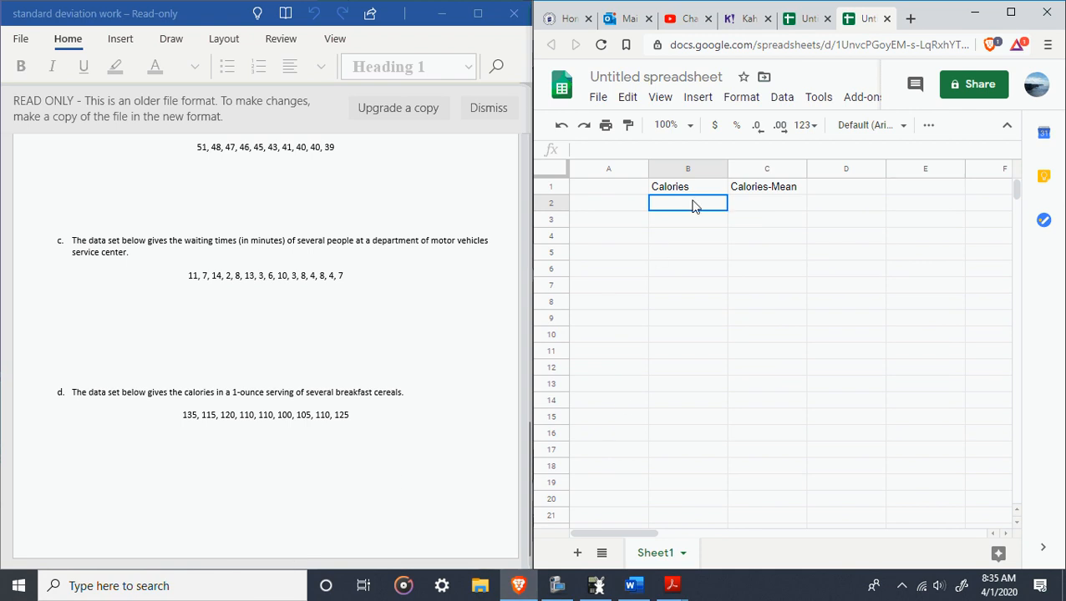
{"action": "type", "text": "135"}
{"action": "key", "text": "Return"}
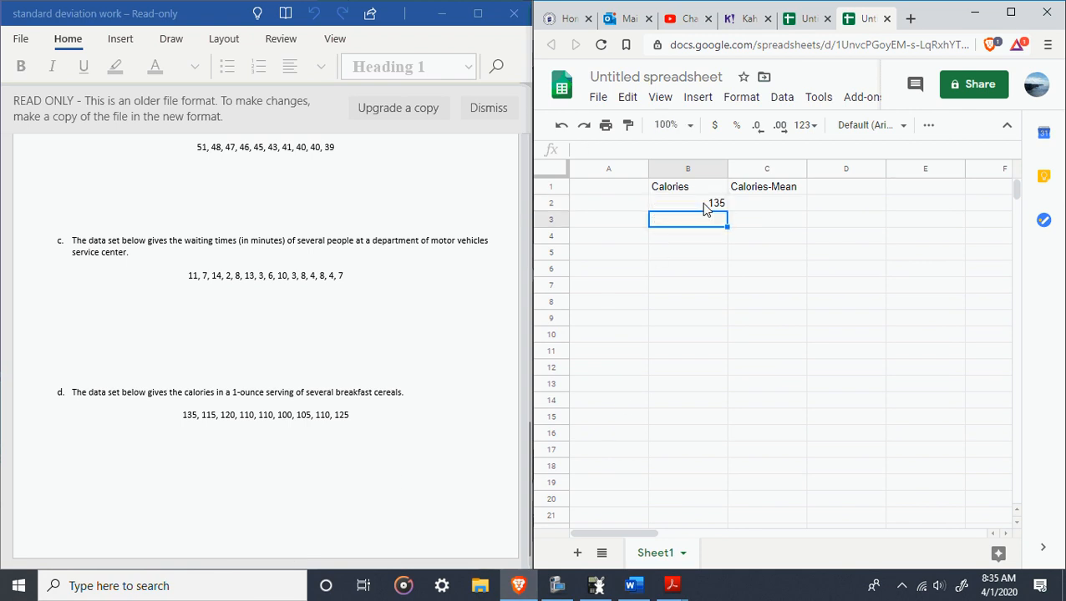
{"action": "type", "text": "115"}
{"action": "key", "text": "Return"}
{"action": "type", "text": "120"}
{"action": "key", "text": "Return"}
{"action": "type", "text": "110"}
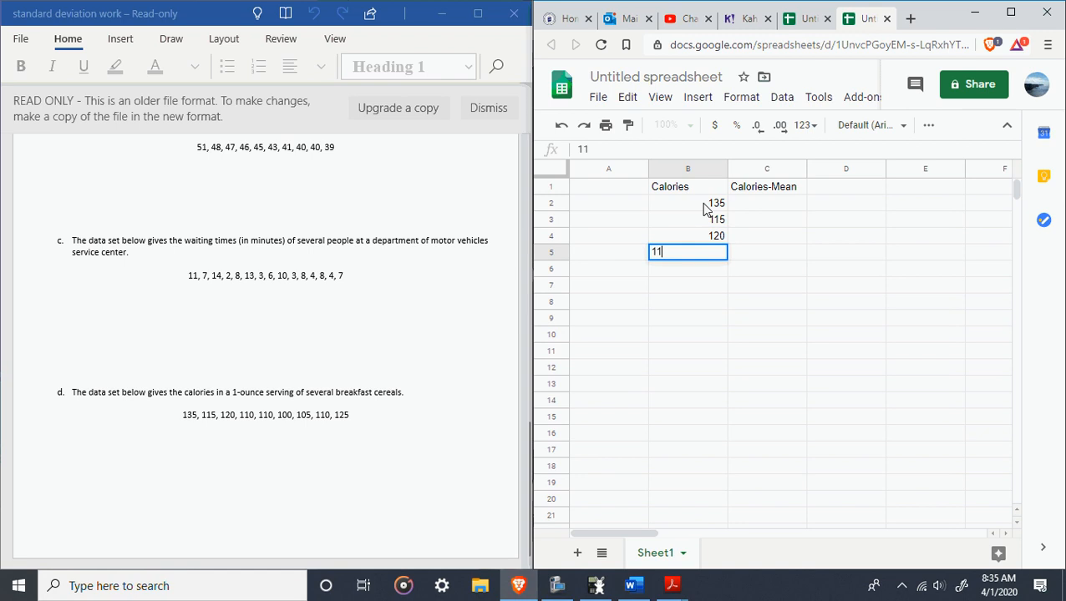
{"action": "key", "text": "Return"}
{"action": "type", "text": "110"}
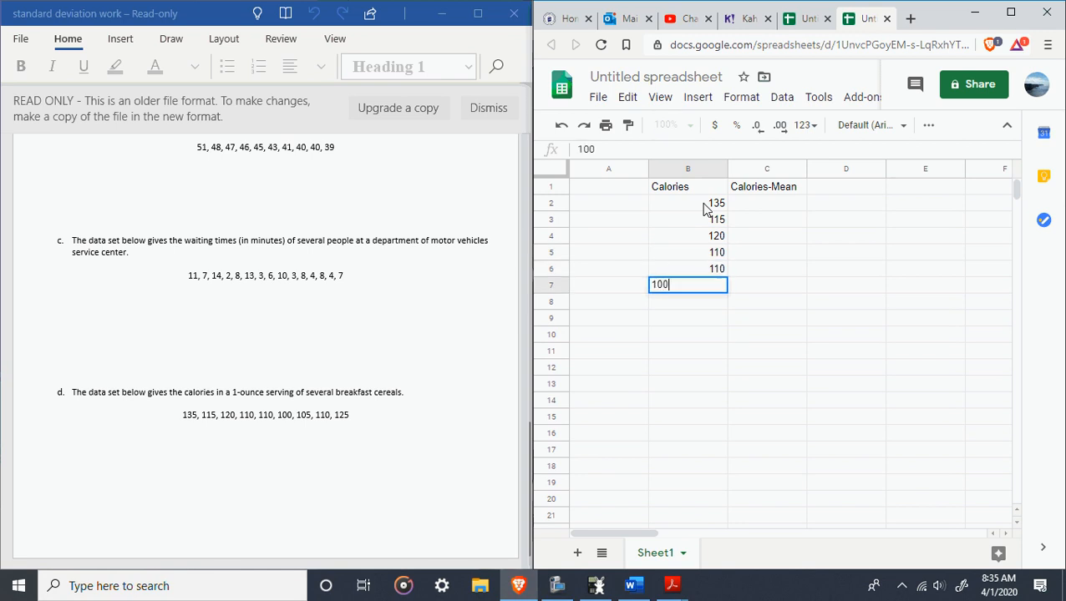
{"action": "key", "text": "Return"}
{"action": "type", "text": "105"}
{"action": "key", "text": "Return"}
{"action": "type", "text": "110"}
{"action": "key", "text": "Return"}
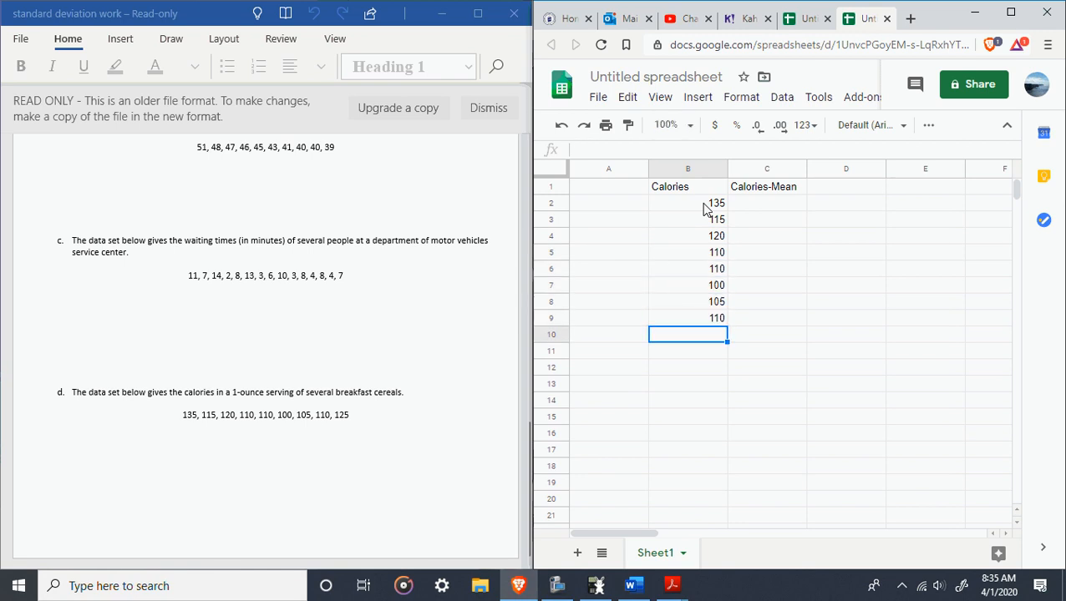
{"action": "type", "text": "125"}
{"action": "key", "text": "Return"}
Enter the row labels Mean in A11 and n in A12 below the calorie values.
{"action": "key", "text": "Left"}
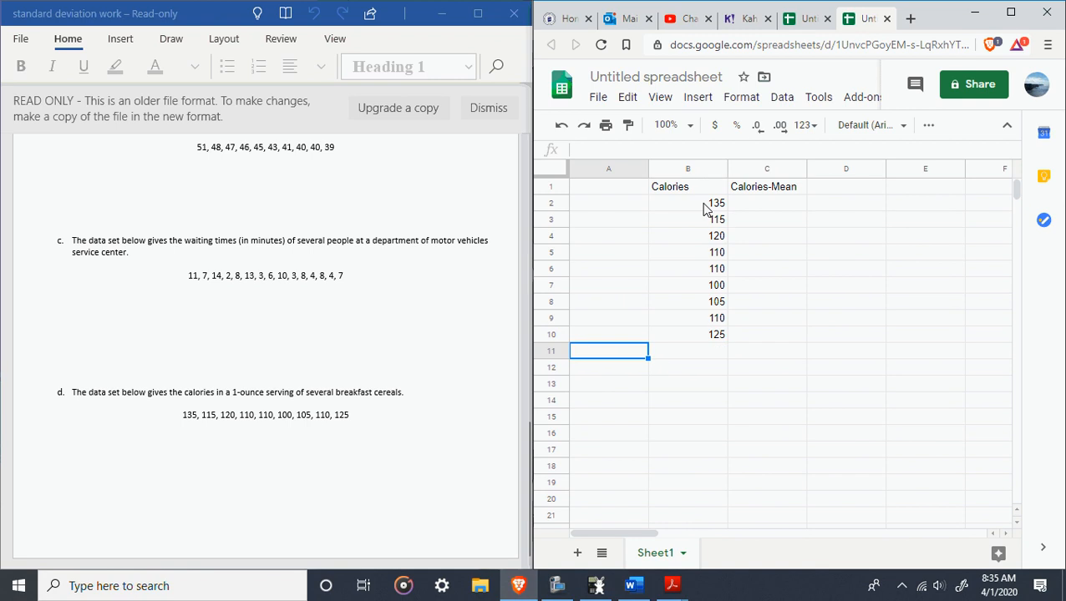
{"action": "type", "text": "Mean"}
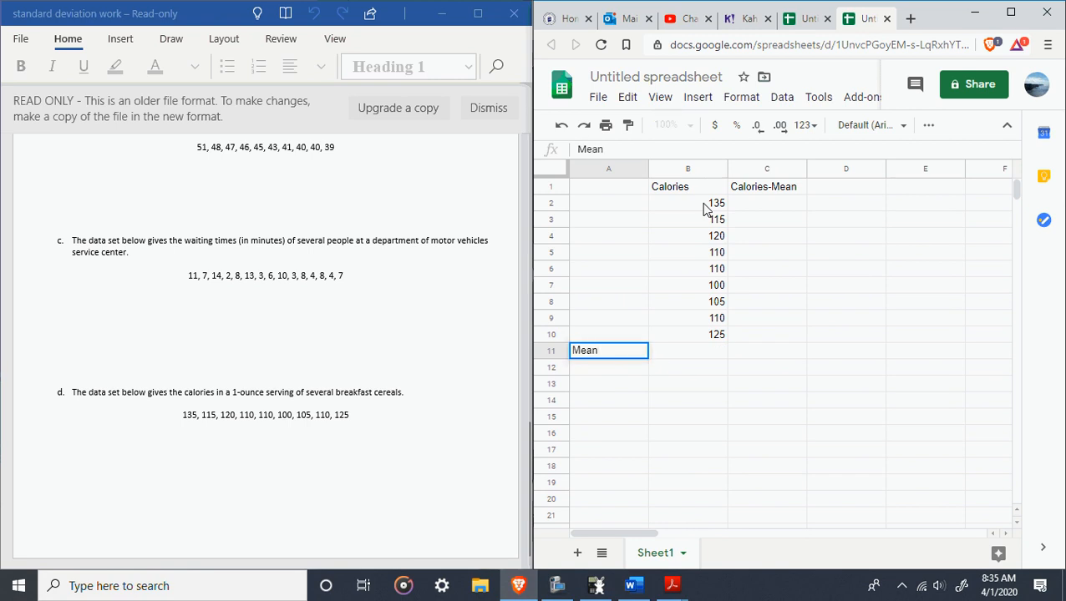
{"action": "key", "text": "Return"}
{"action": "type", "text": "n"}
{"action": "key", "text": "Tab"}
Calculate the mean of the calorie values in B11 with the AVERAGE function over B2:B10.
{"action": "key", "text": "Up"}
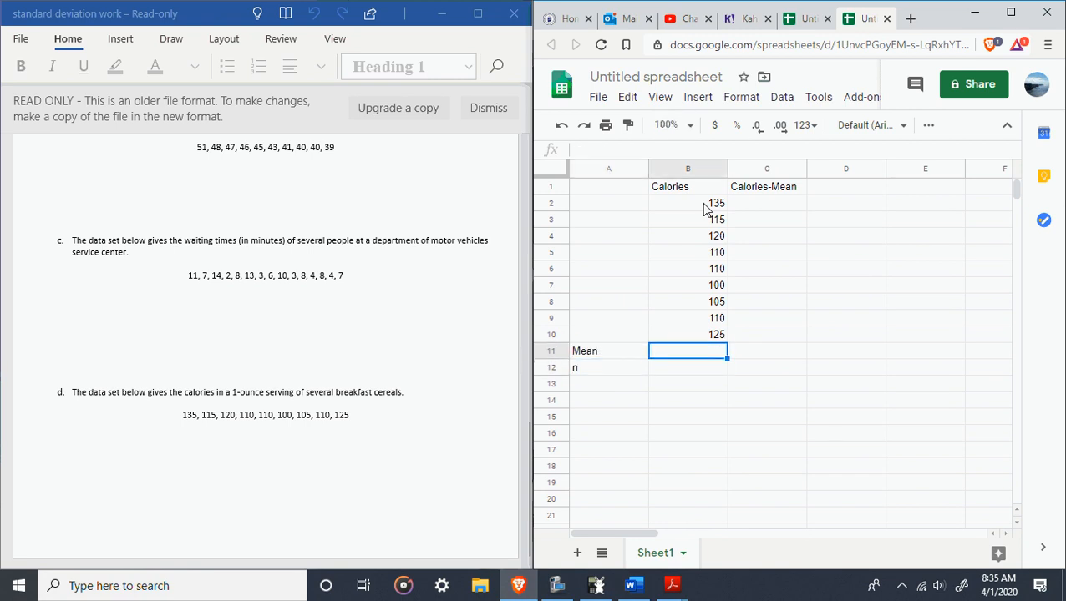
{"action": "type", "text": "=aver"}
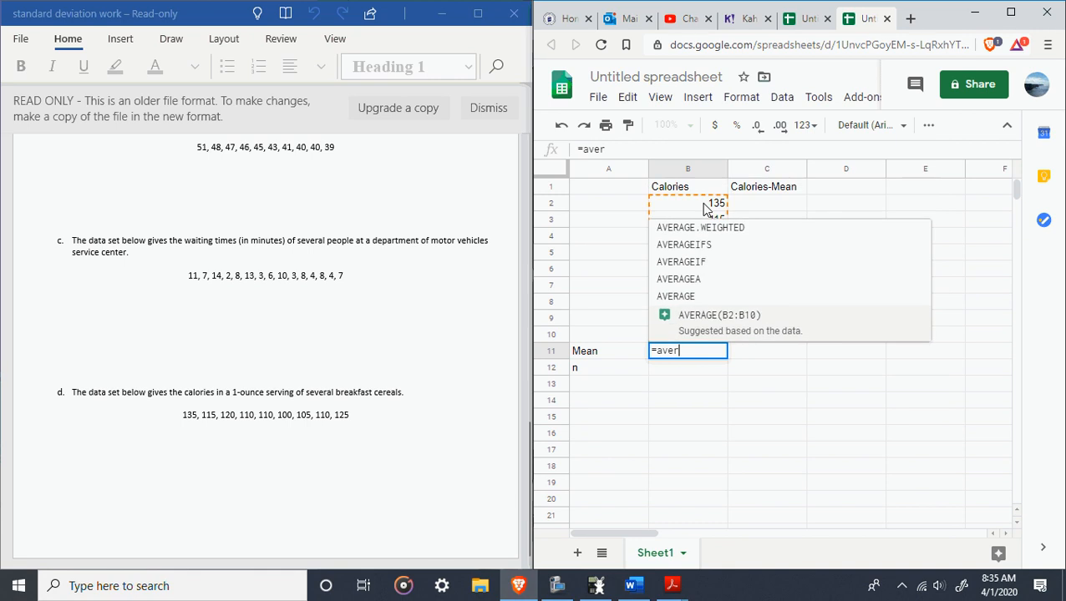
{"action": "left_click", "coordinate": [683, 299]}
{"action": "left_click_drag", "start_coordinate": [711, 207], "coordinate": [713, 334]}
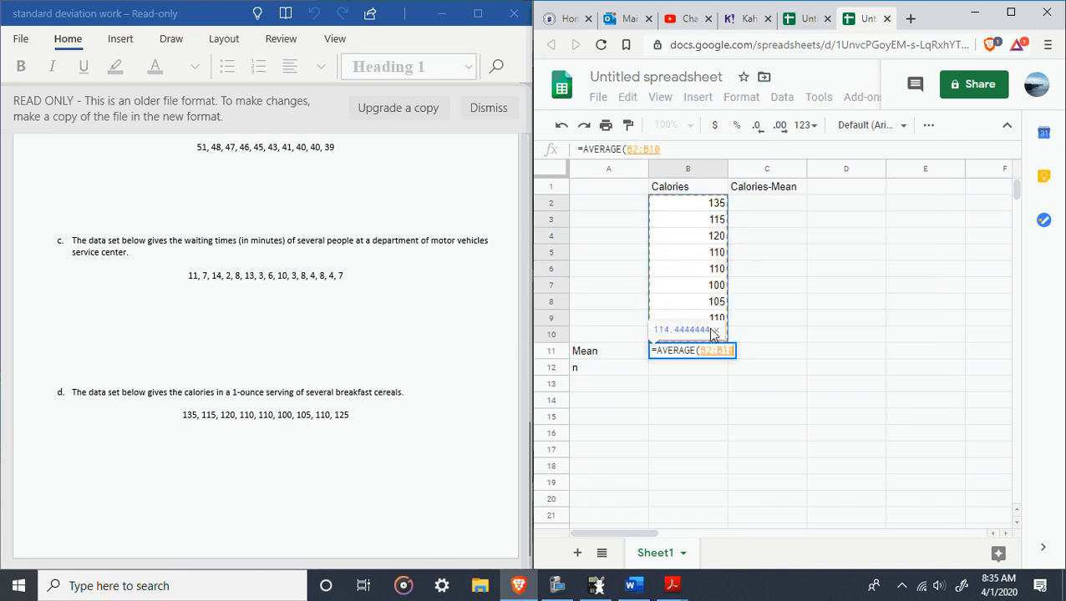
{"action": "key", "text": "Return"}
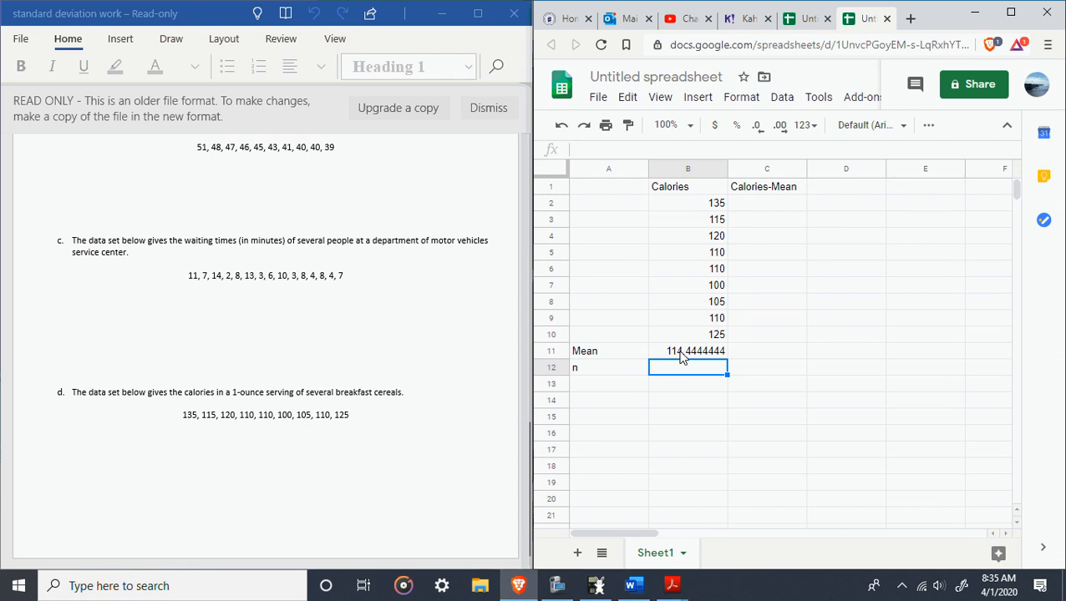
Count the calorie values in B12 with the COUNT function over B2:B10.
{"action": "type", "text": "=cou"}
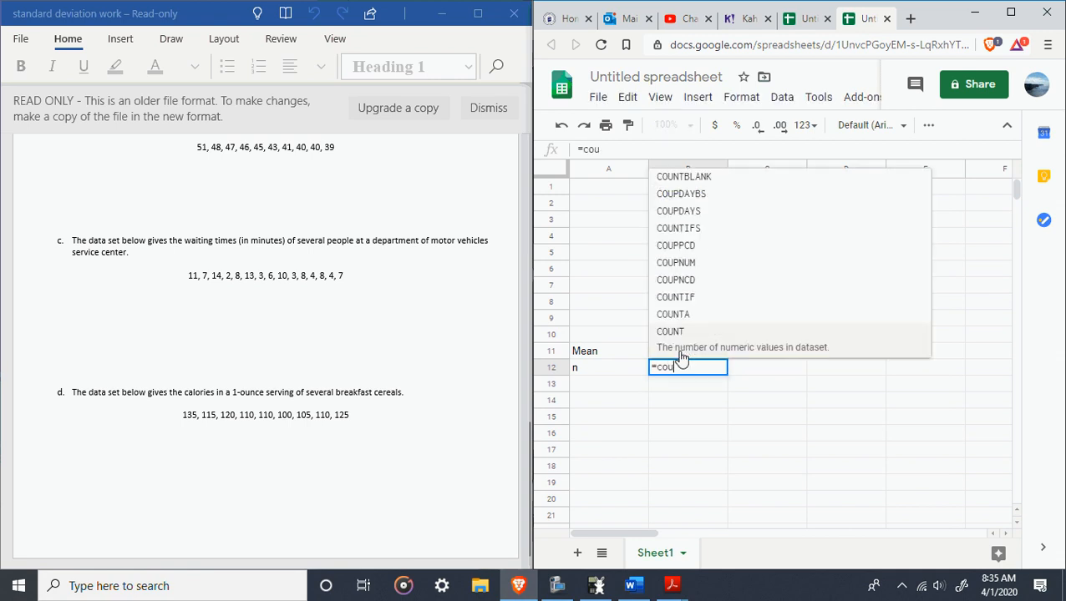
{"action": "type", "text": "nt"}
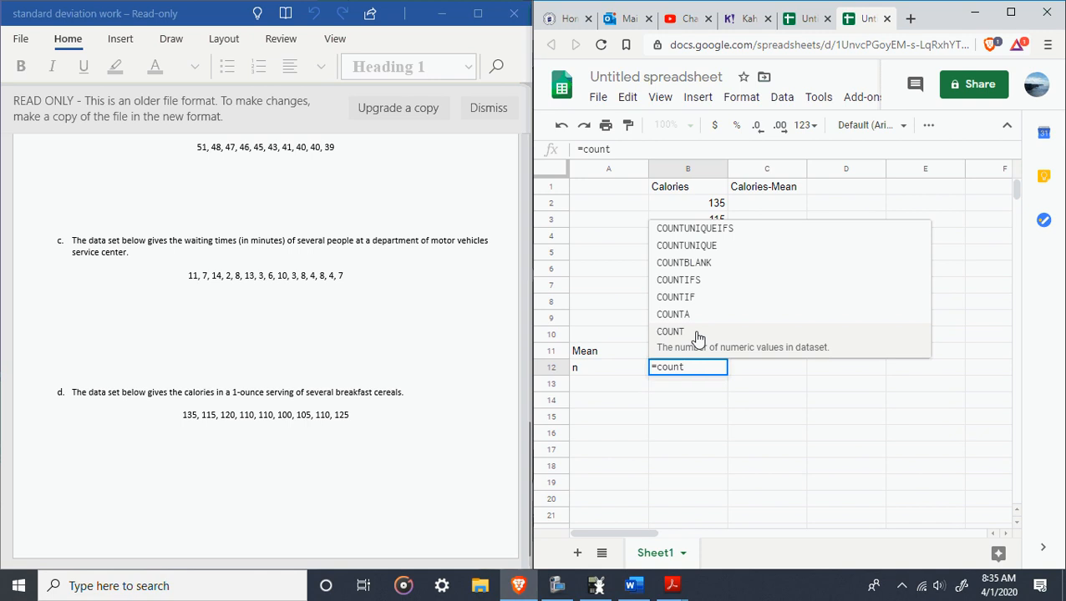
{"action": "left_click", "coordinate": [696, 335]}
{"action": "left_click_drag", "start_coordinate": [702, 203], "coordinate": [687, 338]}
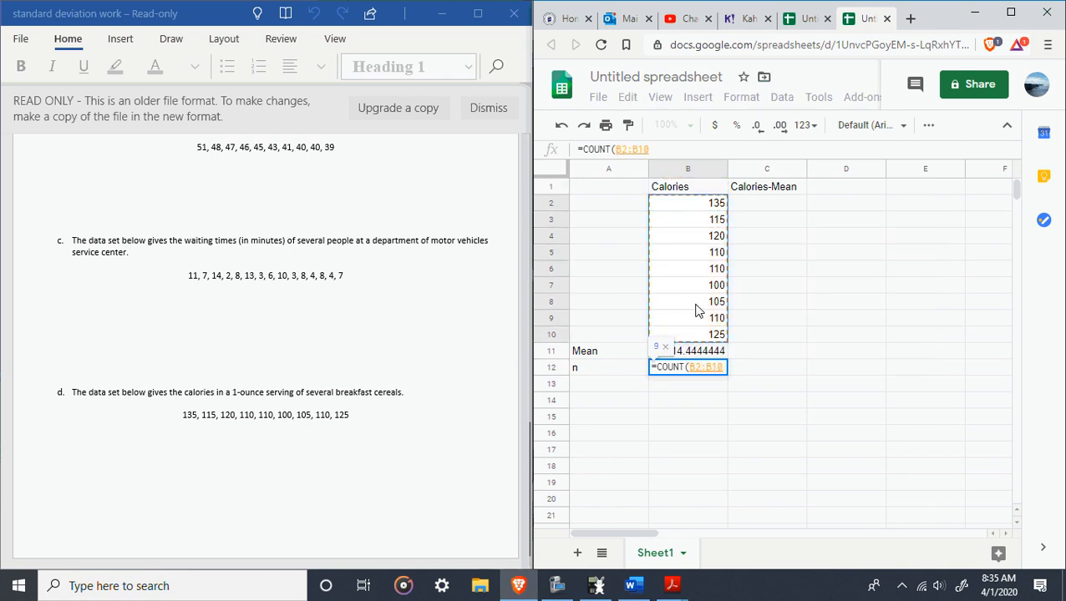
{"action": "key", "text": "Return"}
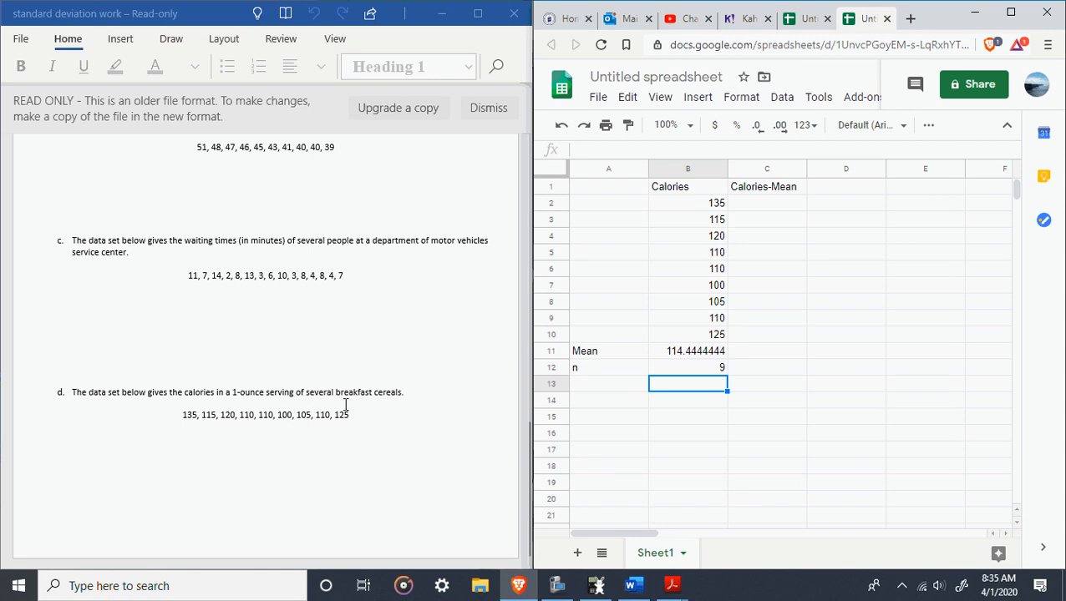
Enter the formula =B2-114.44 in C2 to calculate the first calorie value's difference from the mean.
{"action": "left_click", "coordinate": [764, 205]}
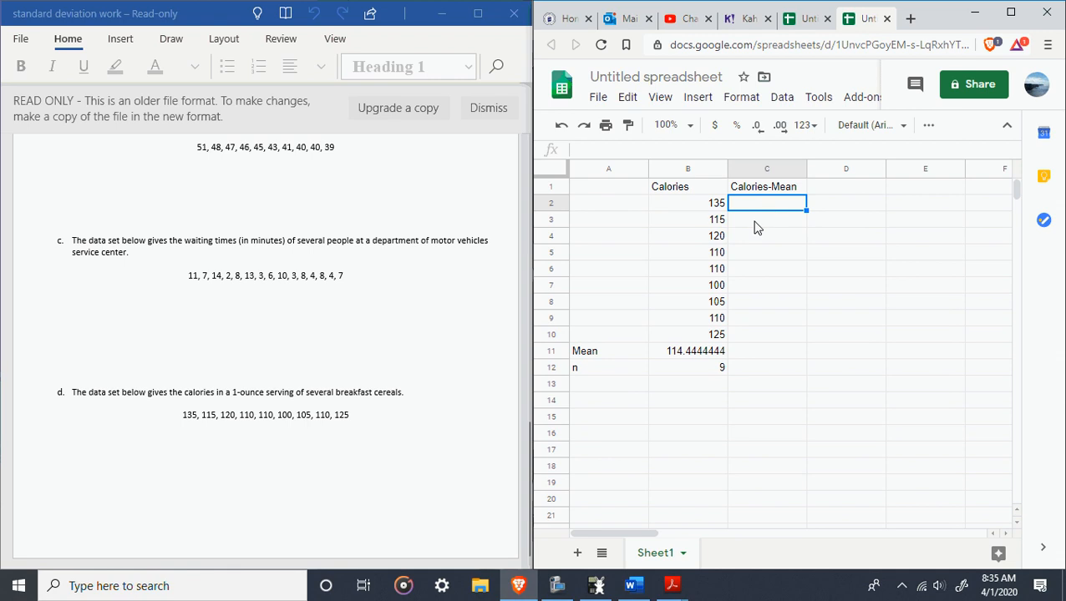
{"action": "type", "text": "="}
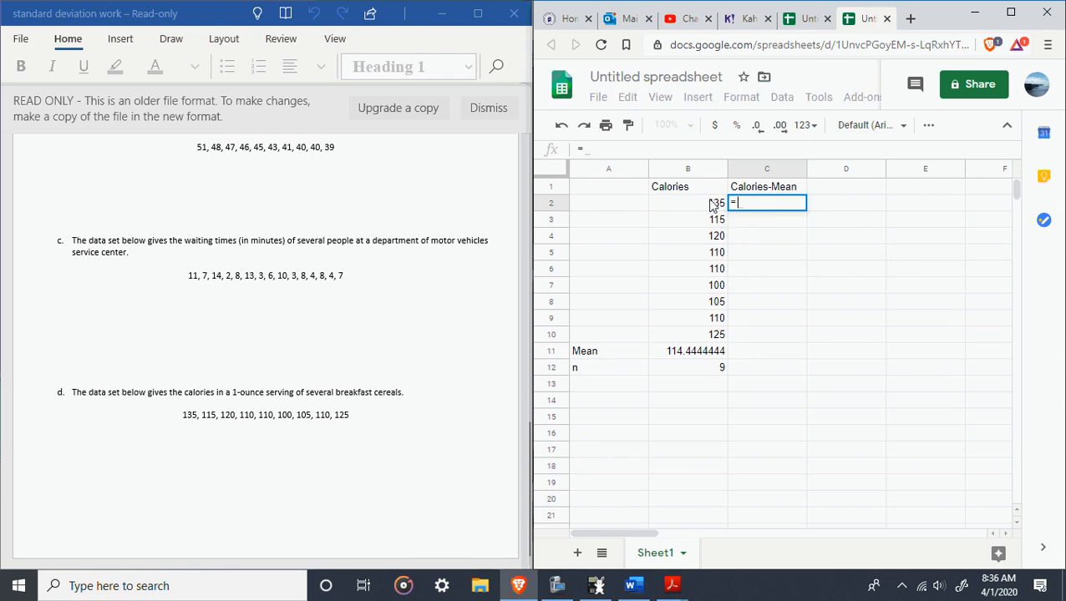
{"action": "left_click", "coordinate": [720, 208]}
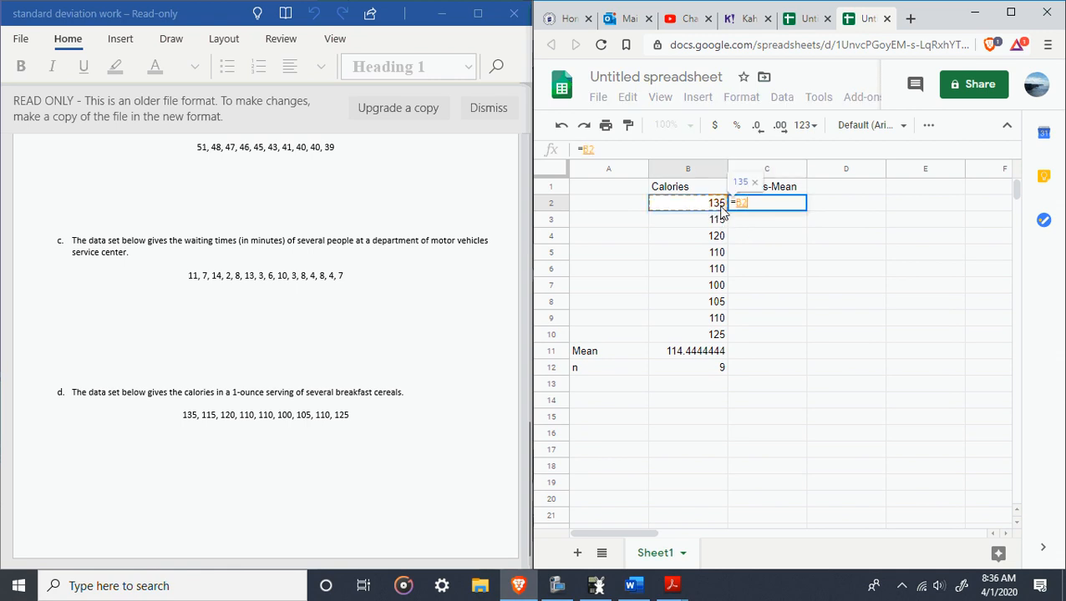
{"action": "type", "text": "-114"}
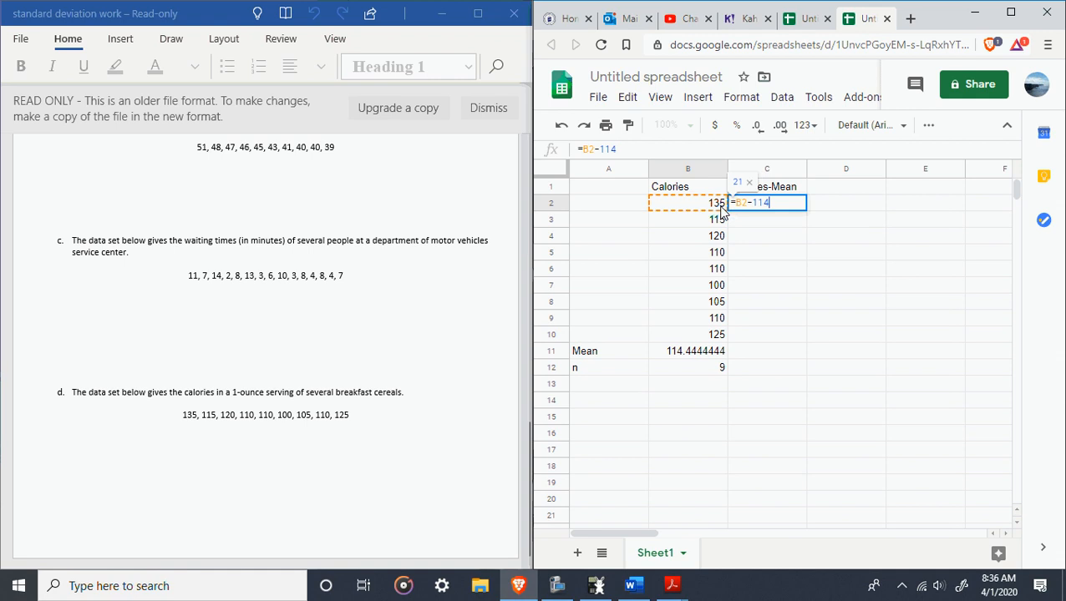
{"action": "type", "text": ".44"}
{"action": "key", "text": "Return"}
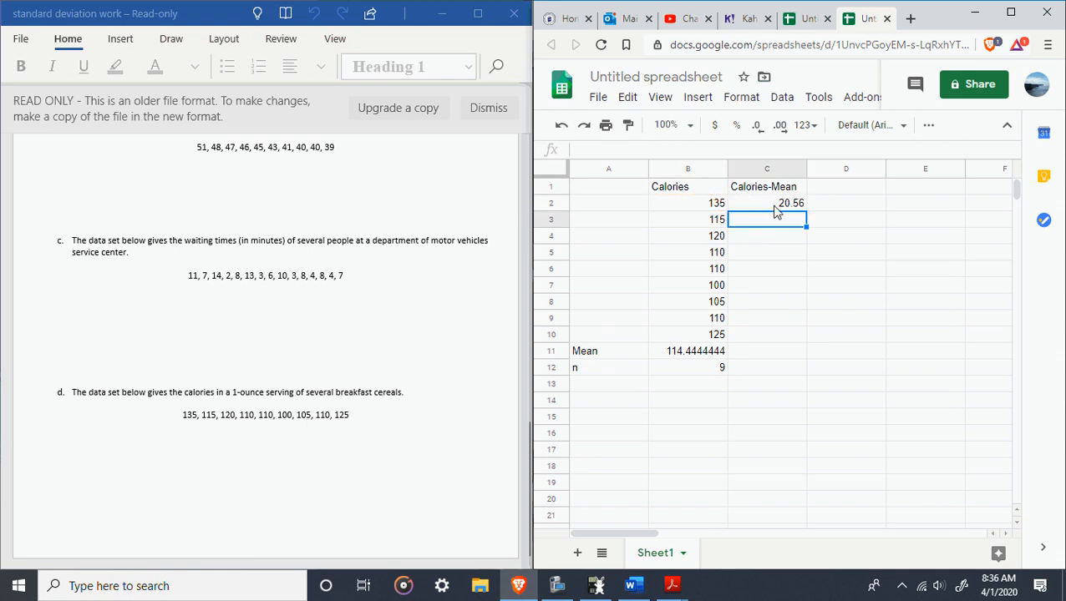
Fill the difference formula from C2 down through C10 for the remaining calorie values.
{"action": "left_click", "coordinate": [794, 207]}
{"action": "left_click_drag", "start_coordinate": [807, 211], "coordinate": [804, 335]}
{"action": "left_click", "coordinate": [785, 390]}
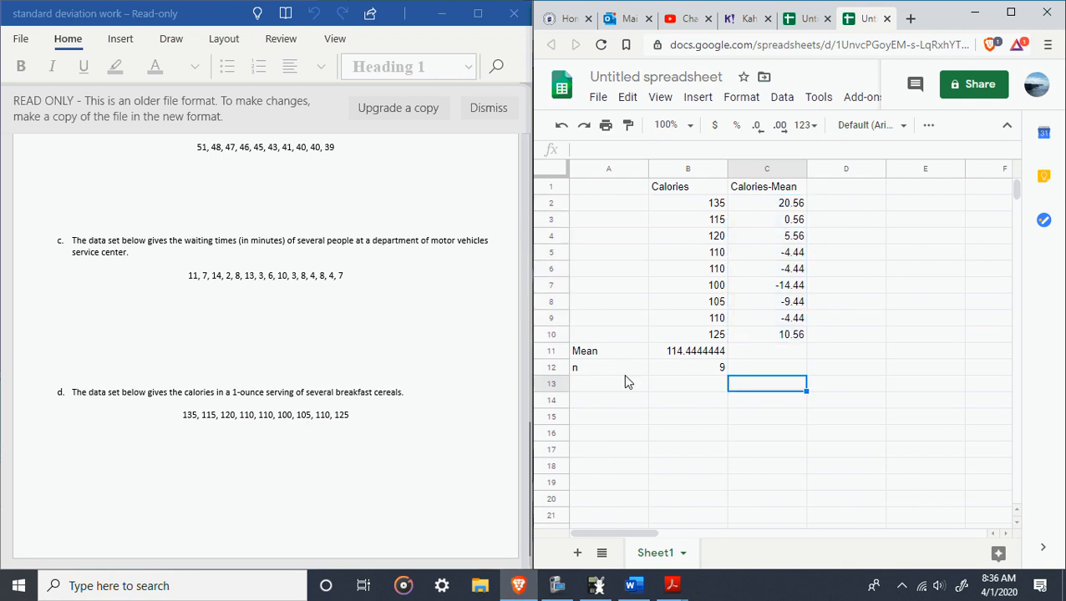
Review the worksheet's difference table, its variance and standard deviation formulas, and the Practice Problem #2 data sets in the Word document.
{"action": "scroll", "coordinate": [314, 252], "scroll_direction": "up", "scroll_amount": 10}
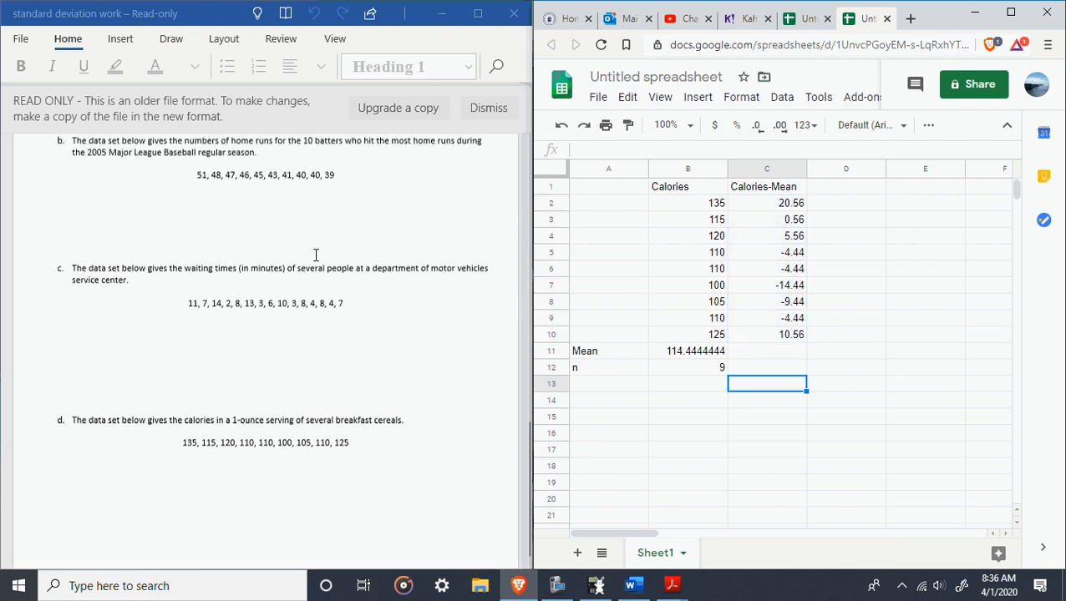
{"action": "scroll", "coordinate": [302, 246], "scroll_direction": "down", "scroll_amount": 2}
{"action": "scroll", "coordinate": [373, 269], "scroll_direction": "down", "scroll_amount": 2}
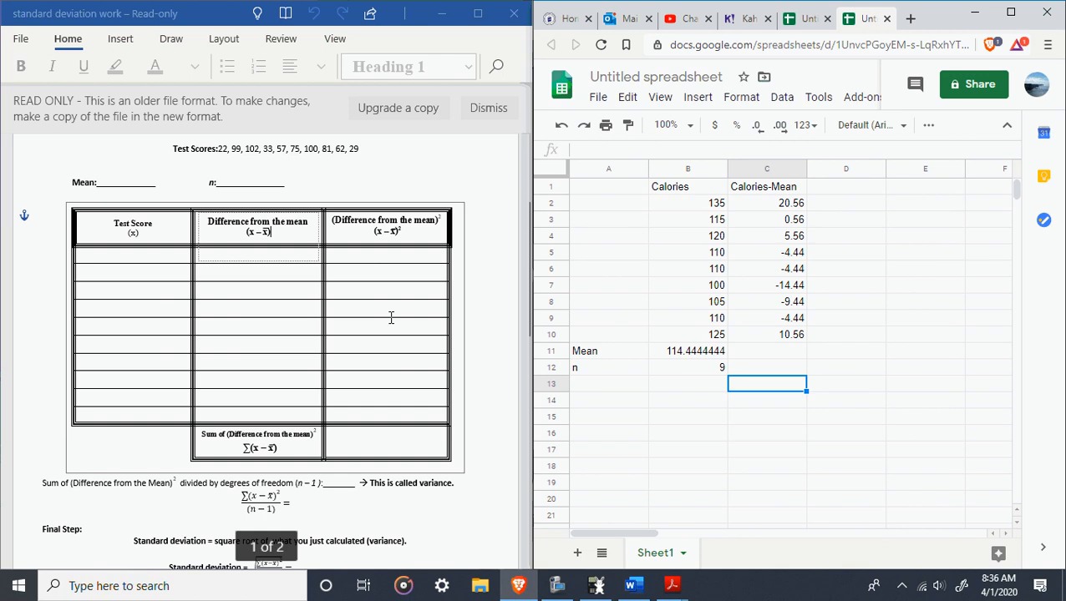
{"action": "scroll", "coordinate": [384, 432], "scroll_direction": "down", "scroll_amount": 2}
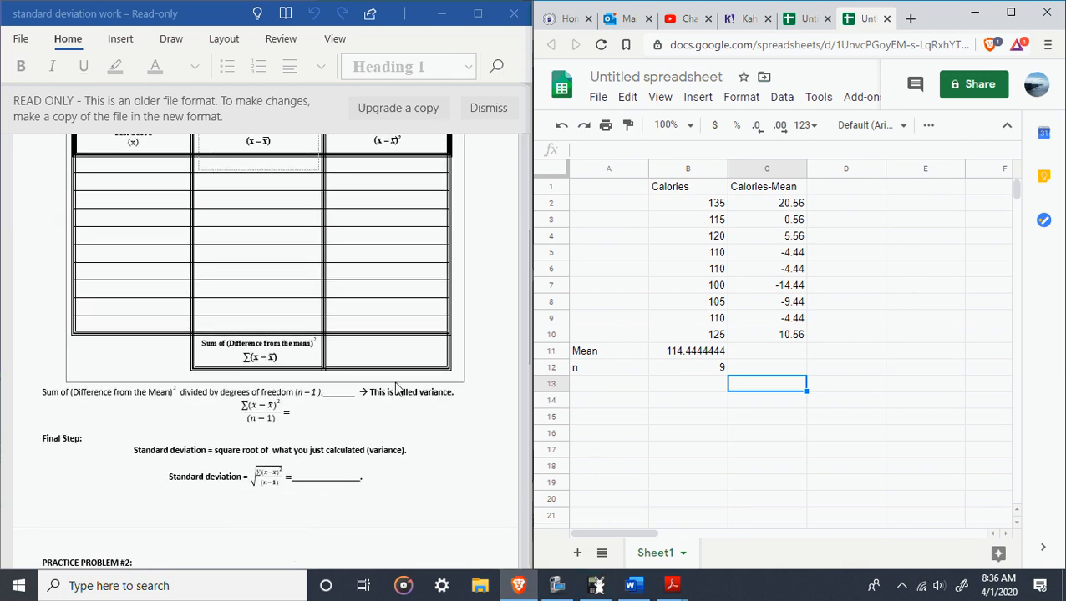
{"action": "scroll", "coordinate": [399, 389], "scroll_direction": "down", "scroll_amount": 7}
{"action": "scroll", "coordinate": [377, 372], "scroll_direction": "up", "scroll_amount": 2}
{"action": "scroll", "coordinate": [369, 356], "scroll_direction": "up", "scroll_amount": 2}
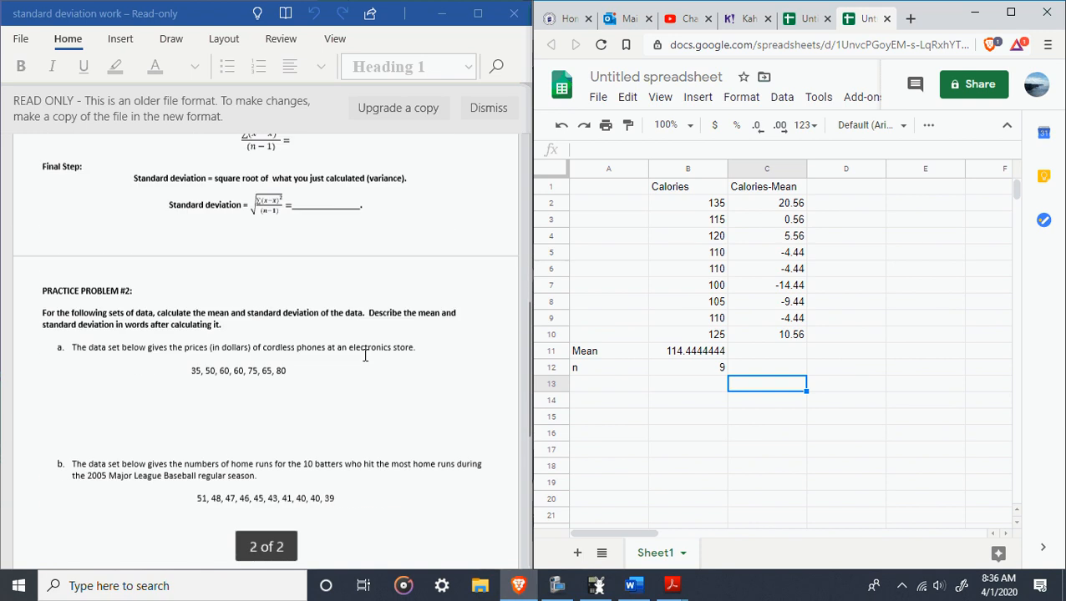
{"action": "scroll", "coordinate": [364, 353], "scroll_direction": "down", "scroll_amount": 5}
{"action": "scroll", "coordinate": [366, 353], "scroll_direction": "up", "scroll_amount": 4}
{"action": "scroll", "coordinate": [366, 353], "scroll_direction": "up", "scroll_amount": 5}
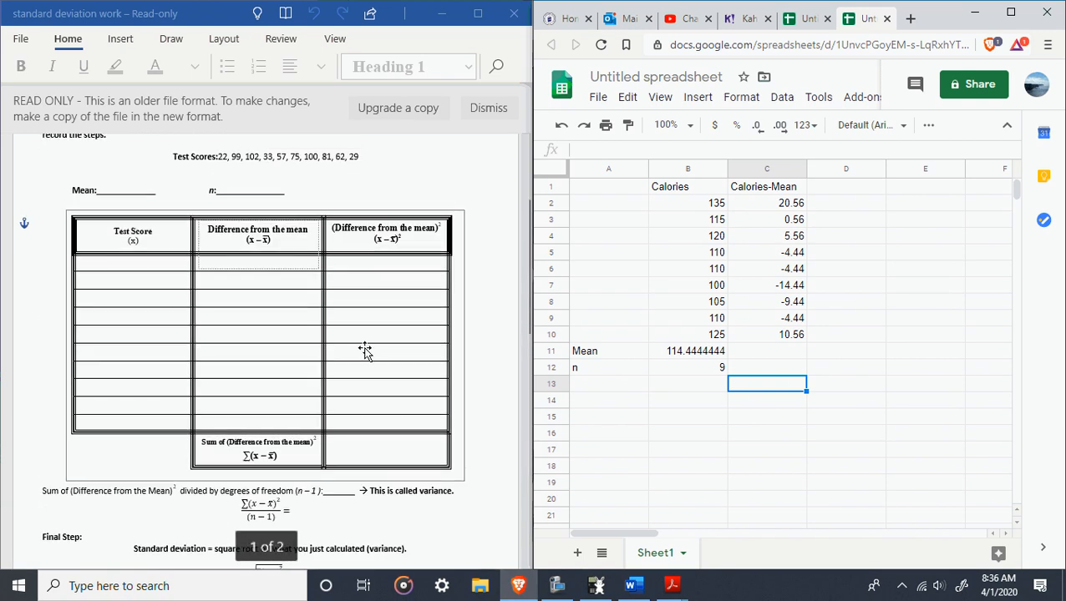
{"action": "scroll", "coordinate": [365, 349], "scroll_direction": "down", "scroll_amount": 4}
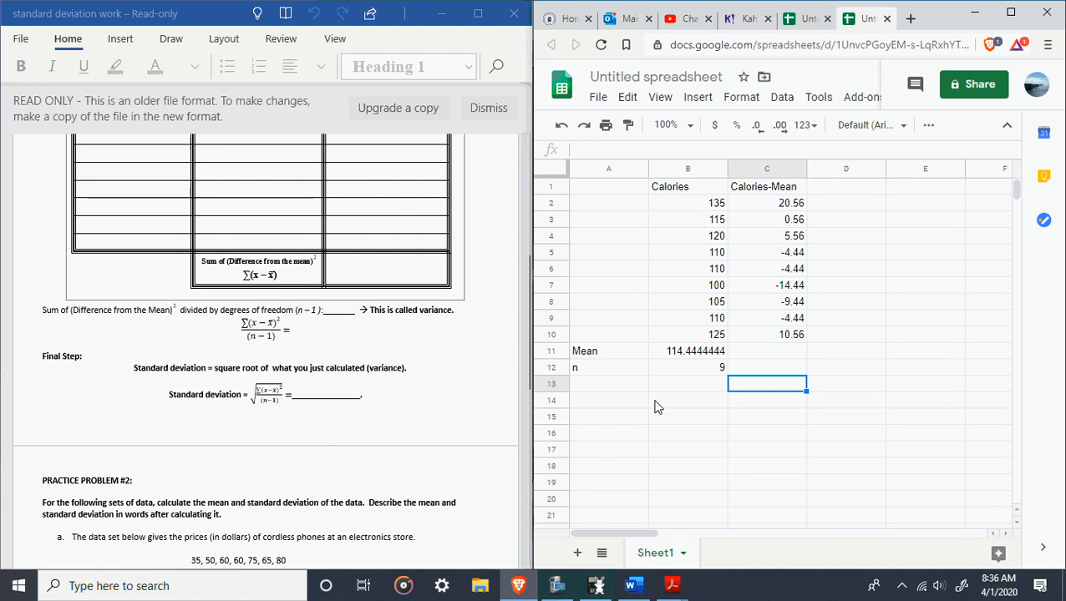
{"action": "left_click", "coordinate": [565, 589]}
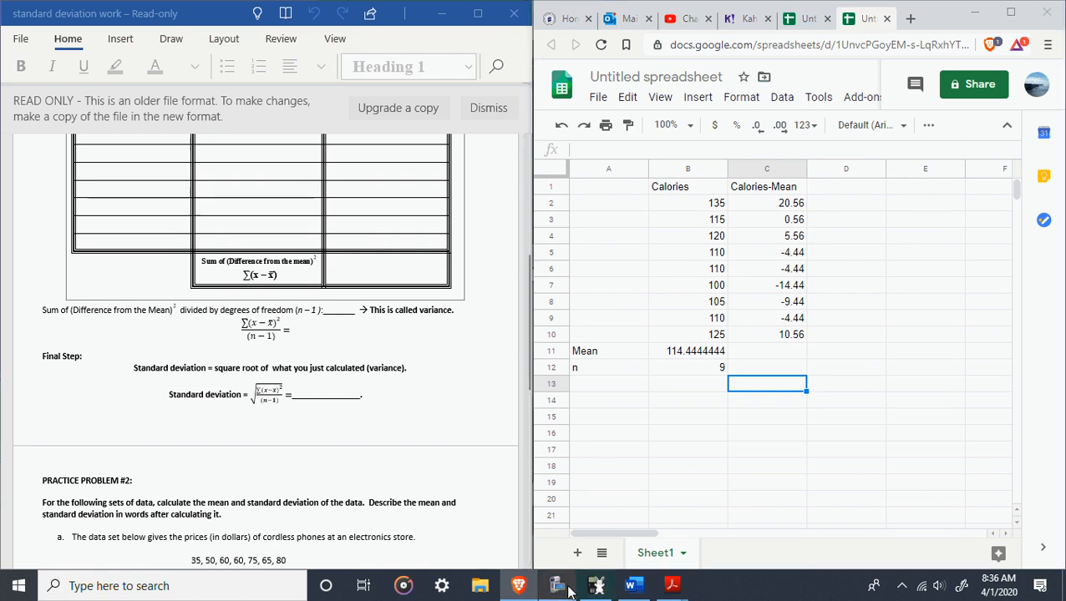